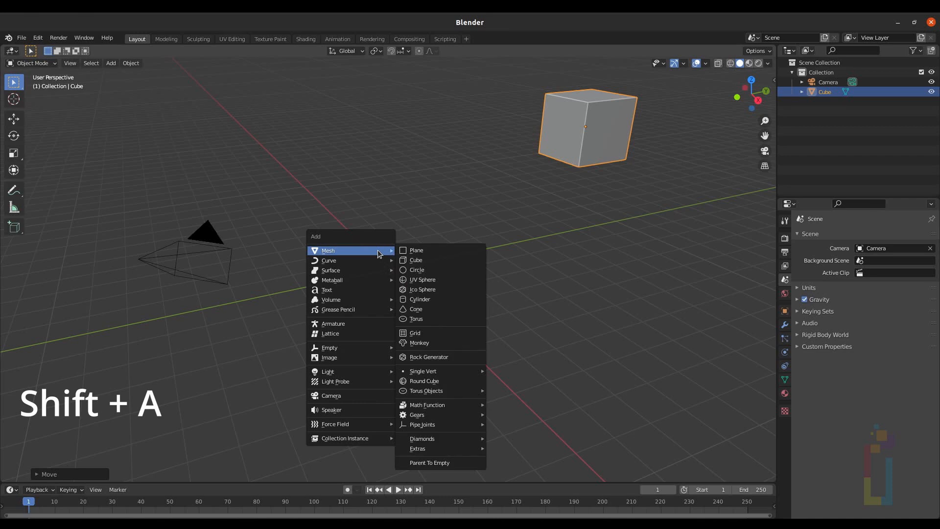
Step: Add a grid mesh and set its size to 4
left_click(433, 332)
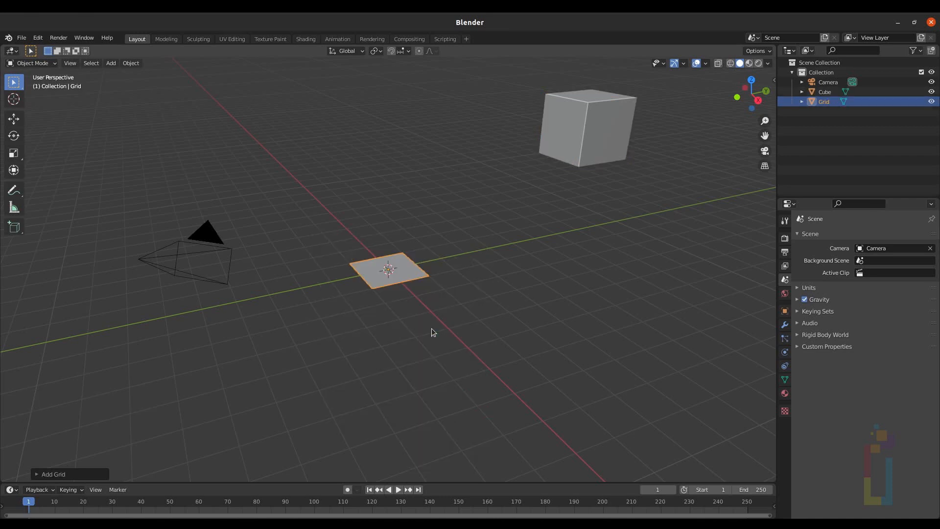
left_click(42, 474)
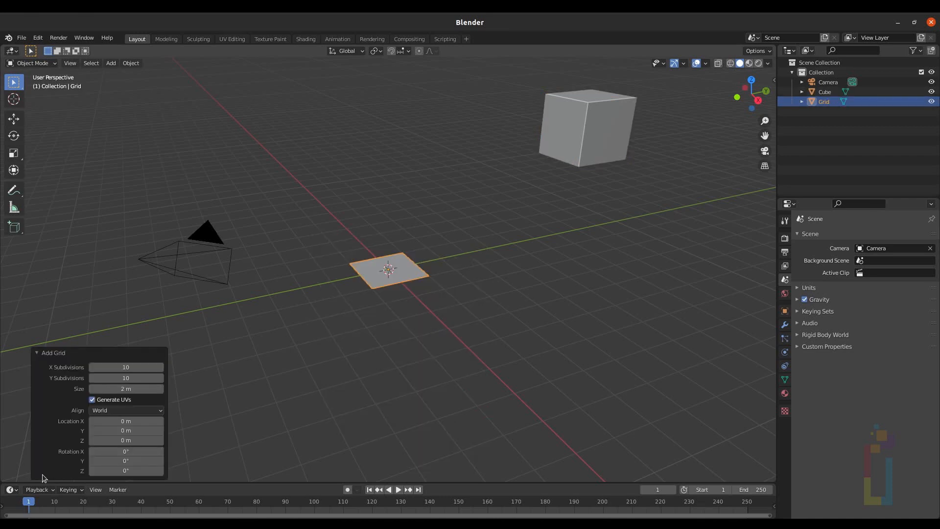
left_click(127, 390)
type("4")
key("Return")
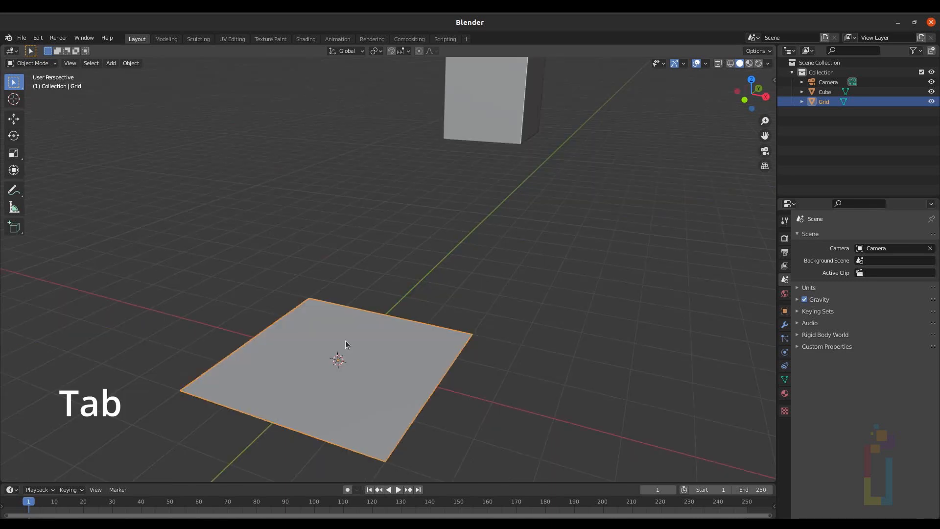
Step: In Edit Mode, add a vertex group to the grid named Animation, then return to Object Mode
key("Tab")
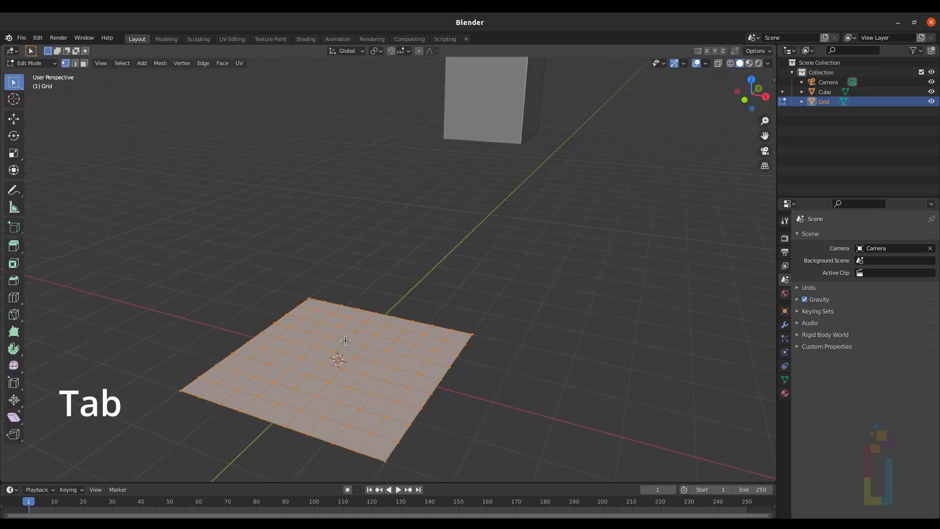
left_click(785, 380)
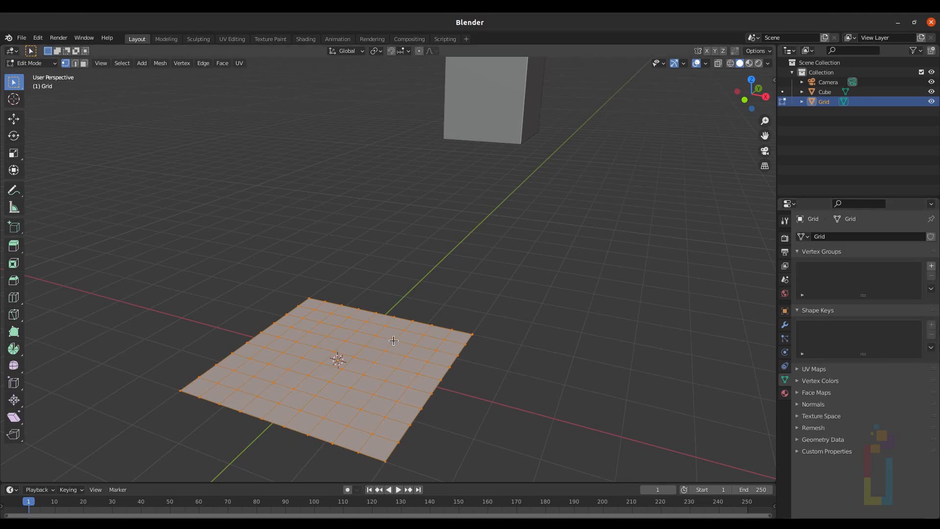
left_click(931, 266)
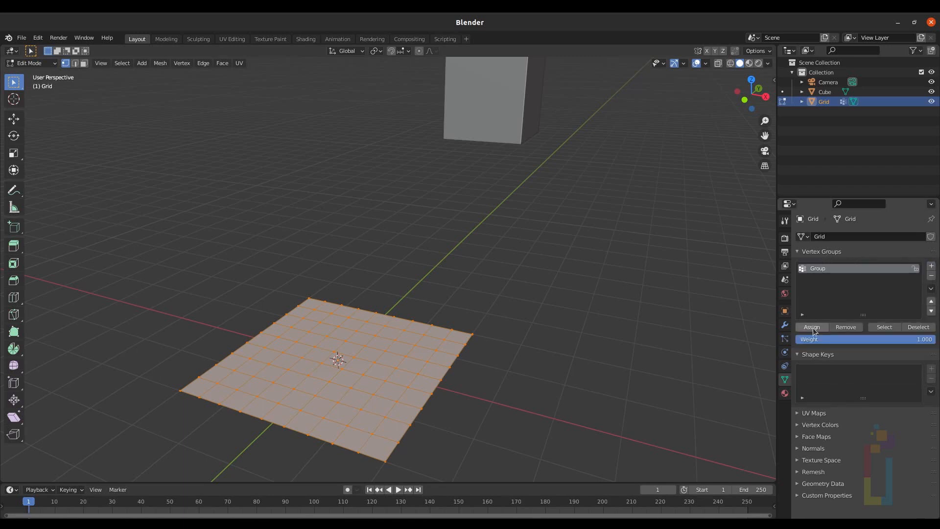
double_click(827, 268)
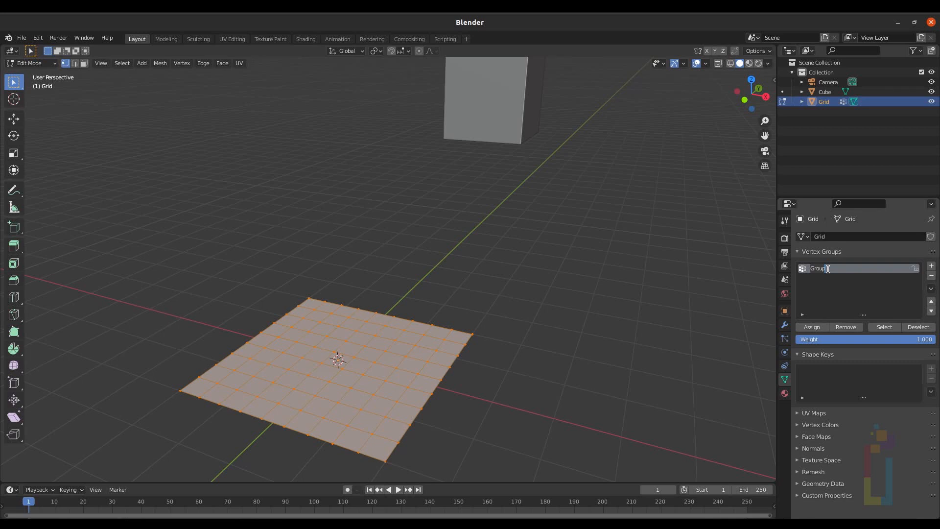
type("Animation")
key("Return")
key("Tab")
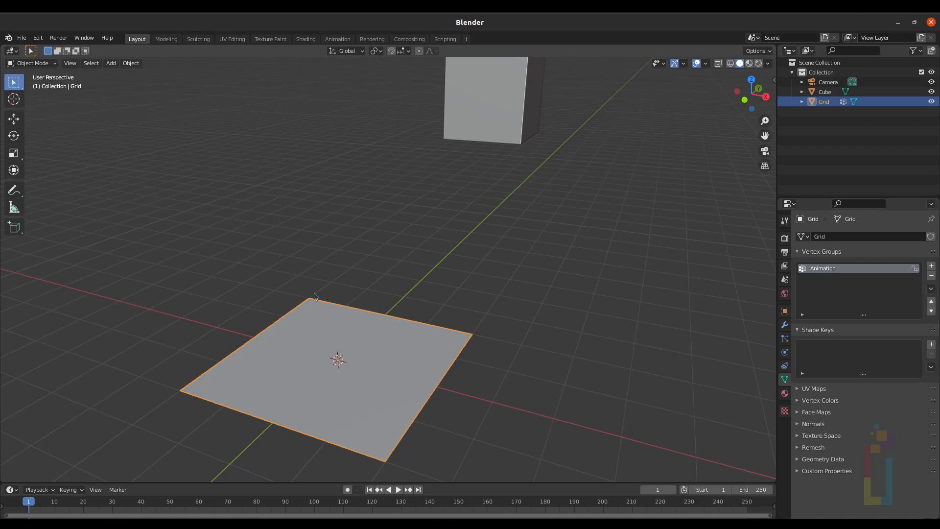
Step: Split the 3D viewport into two side-by-side areas
left_click(69, 64)
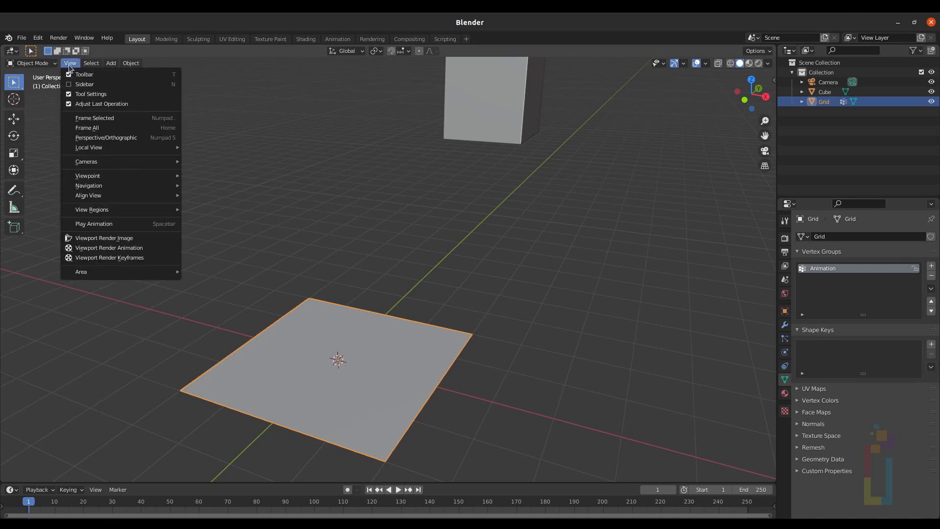
mouse_move(92, 269)
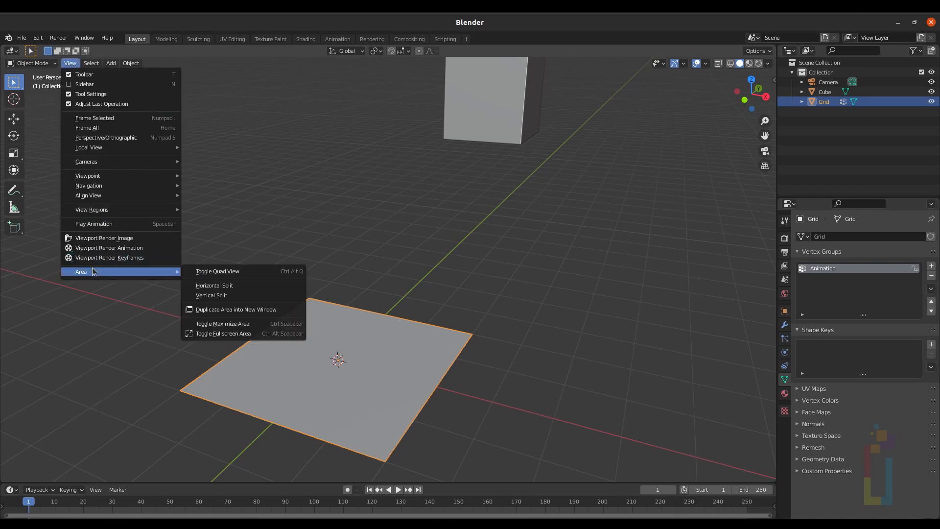
left_click(247, 294)
left_click(365, 266)
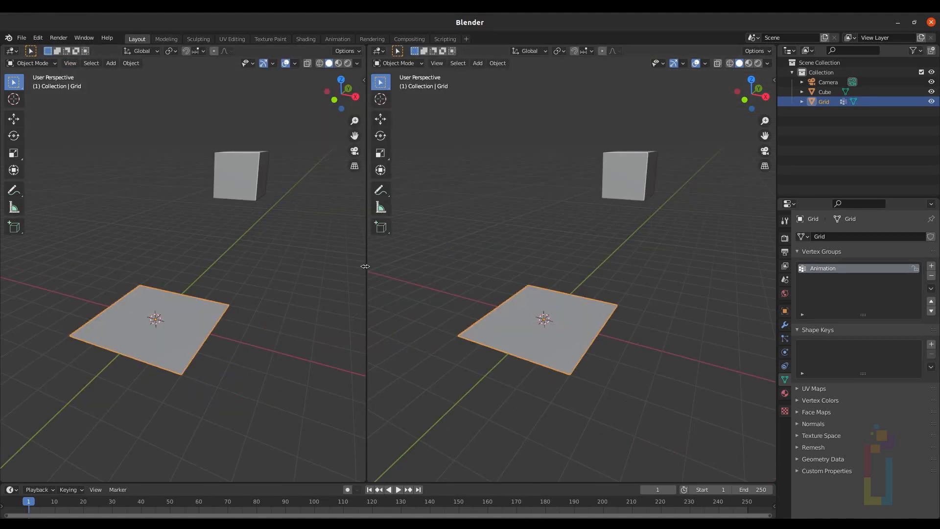
Step: Switch the right area to the Geometry Node Editor and create a new node tree named G1
left_click(380, 52)
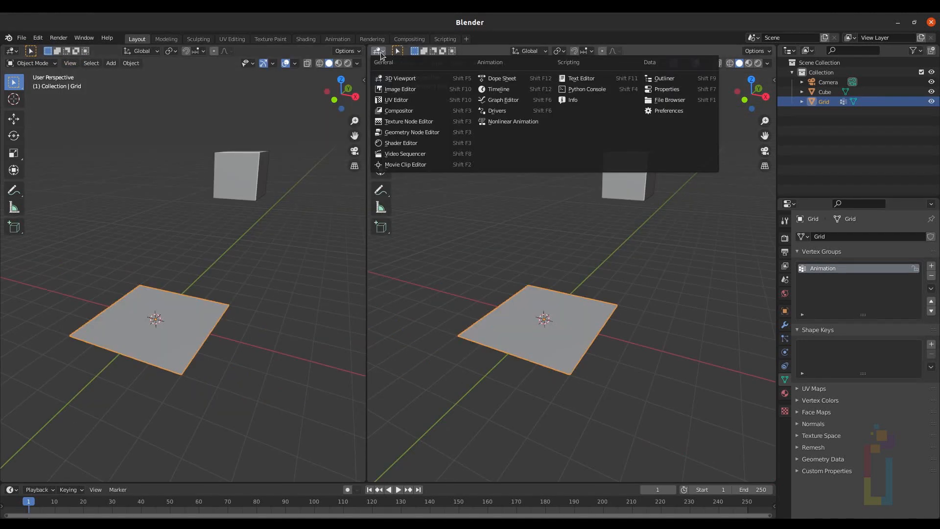
left_click(407, 133)
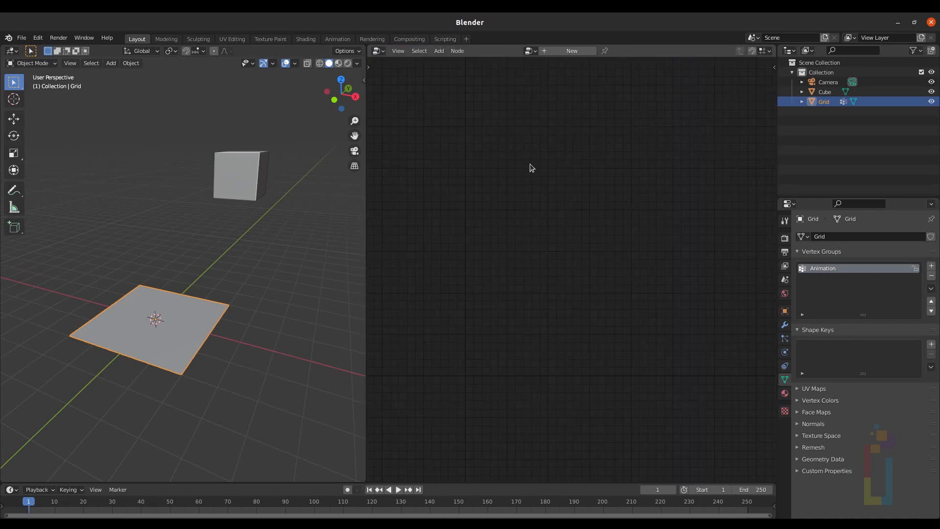
left_click(559, 52)
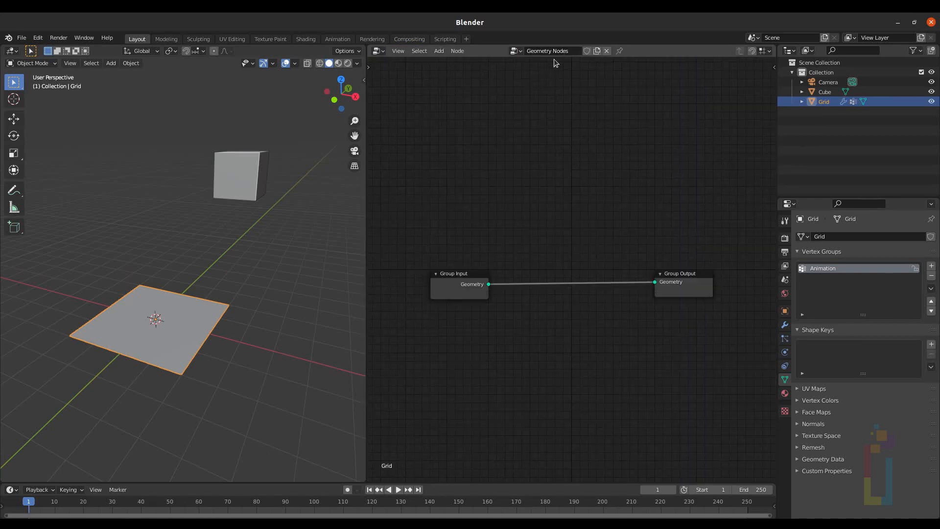
key("Return")
scroll(621, 284, "up", 8)
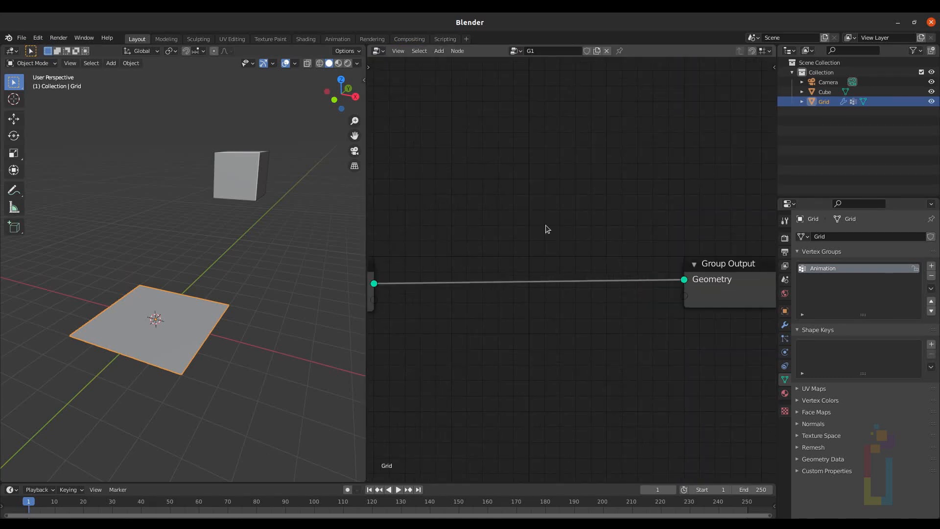
Step: Add a Point Instance node between Group Input and Group Output
key("shift+a")
key("s")
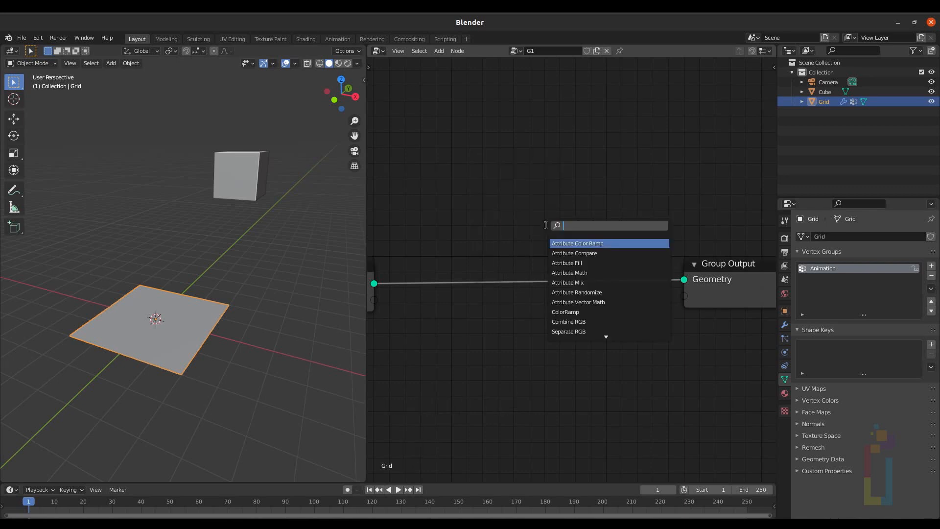
type("instance")
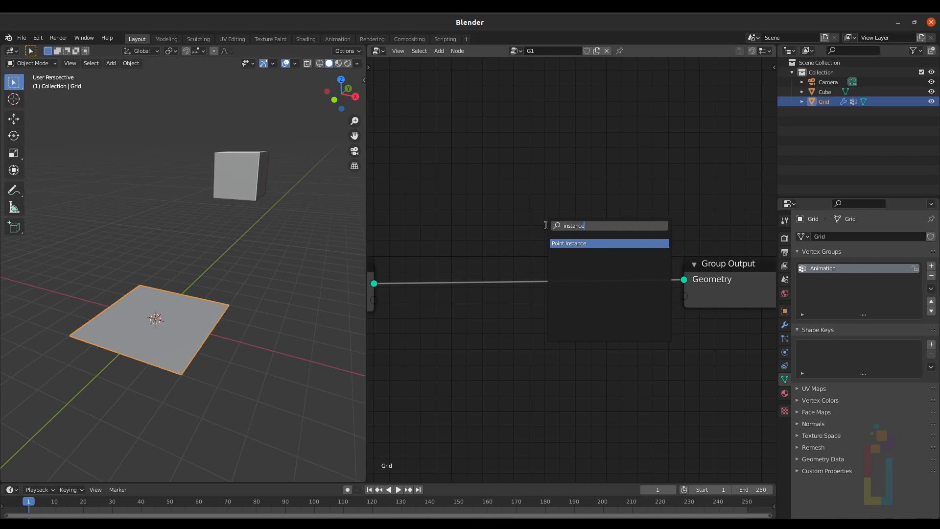
left_click(578, 243)
left_click(579, 243)
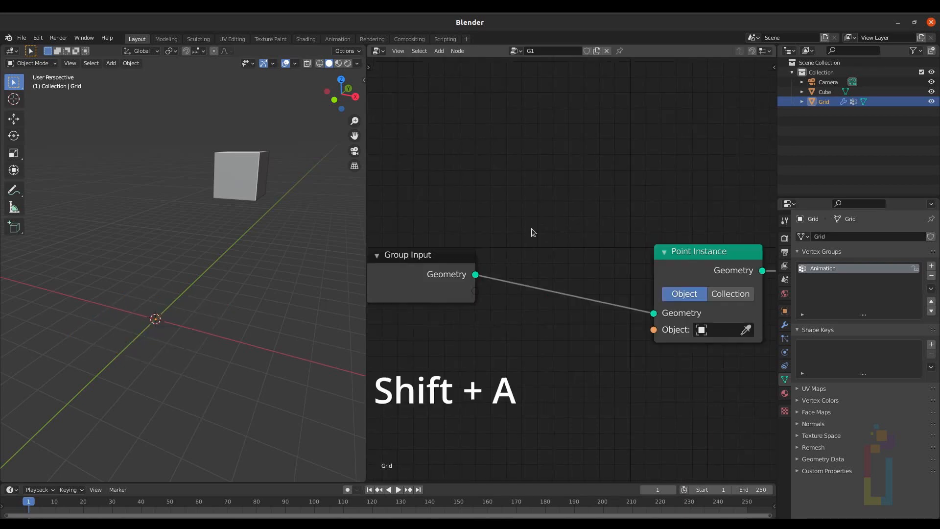
Step: Insert a Point Scale node between Group Input and the Point Instance node
key("shift+a")
key("s")
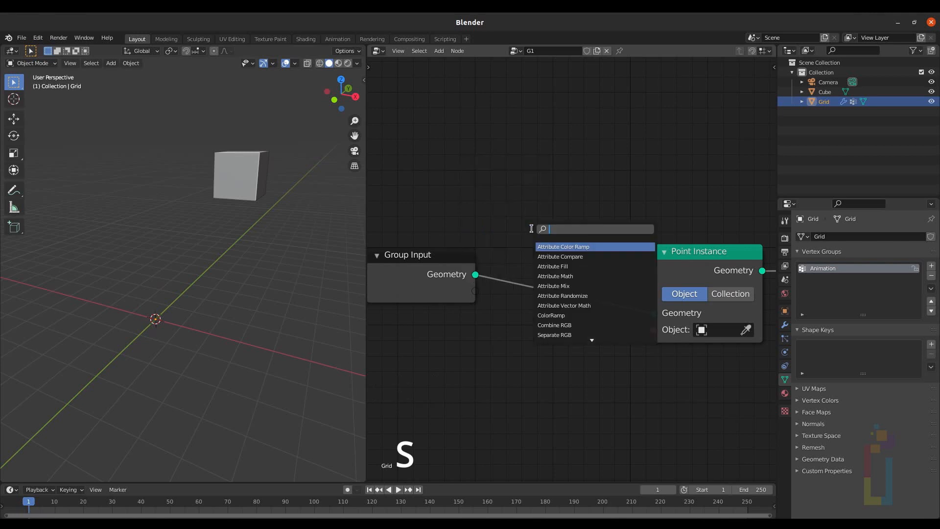
type("scale")
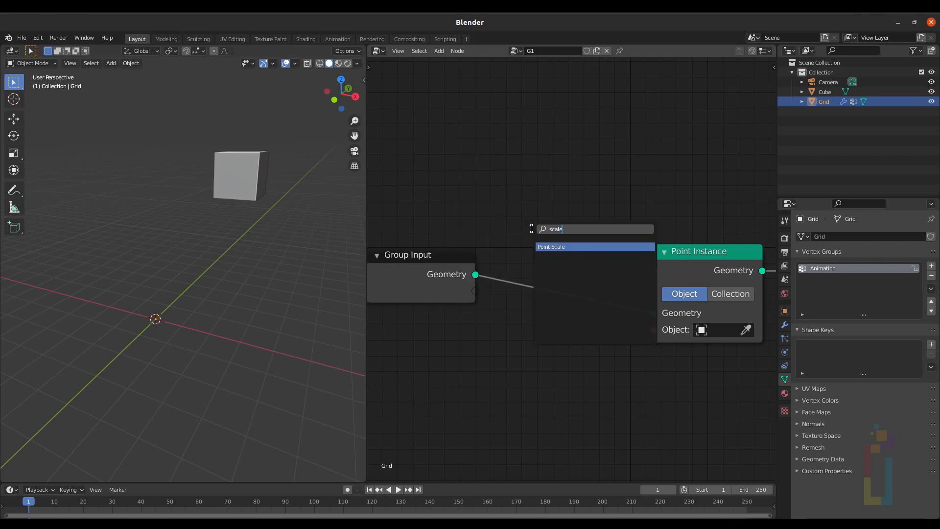
key("Return")
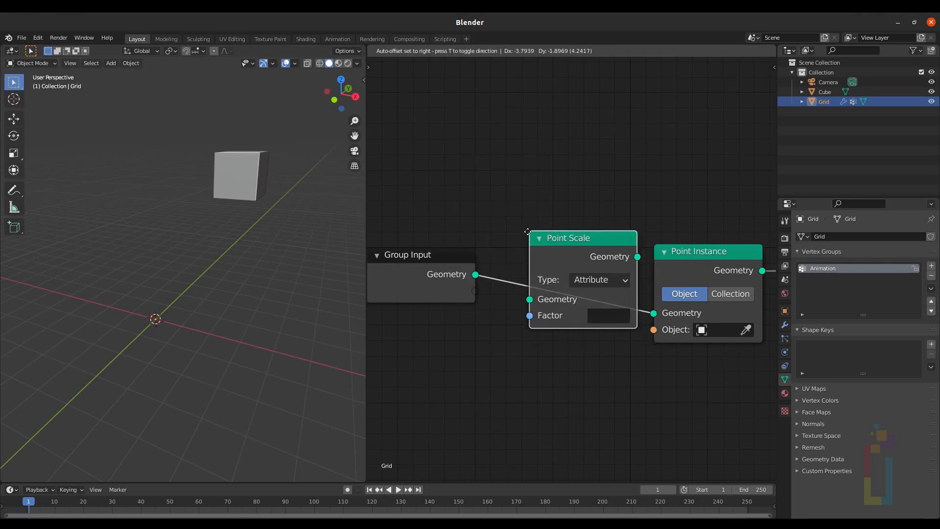
left_click(536, 250)
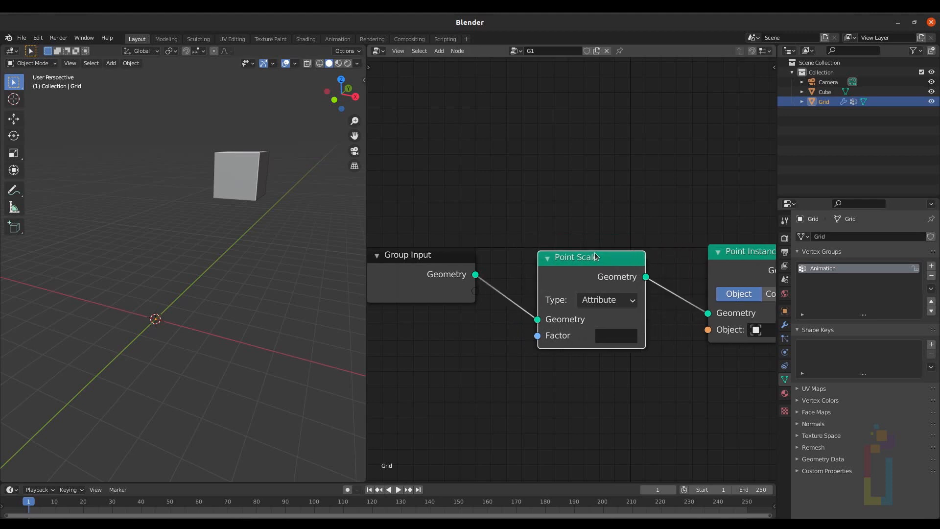
left_click_drag(594, 252, 638, 243)
Step: Insert an Attribute Mix node between Group Input and the Point Scale node
key("shift+a")
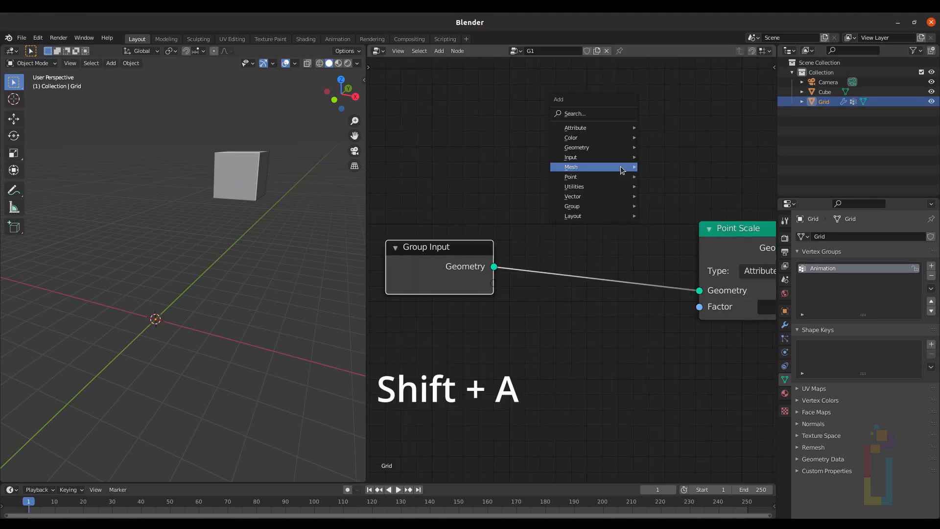
mouse_move(621, 167)
key("s")
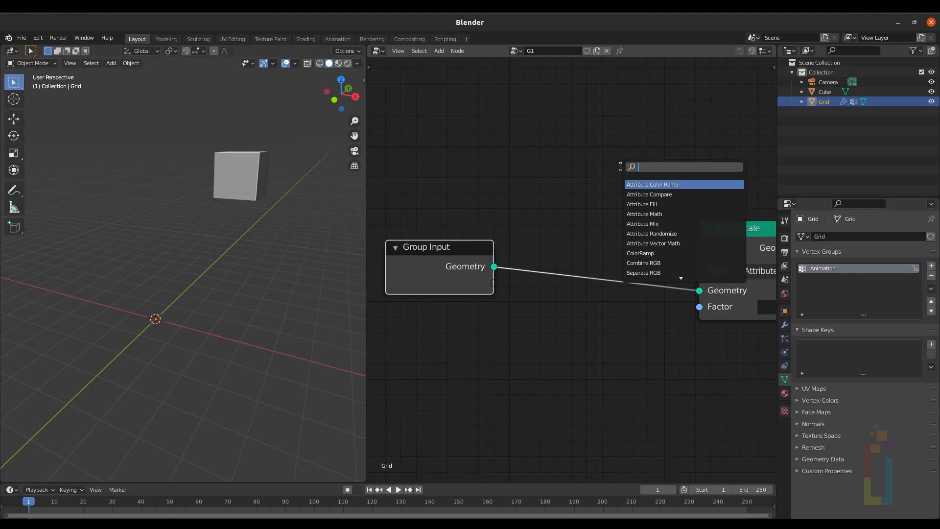
type("mix")
key("Return")
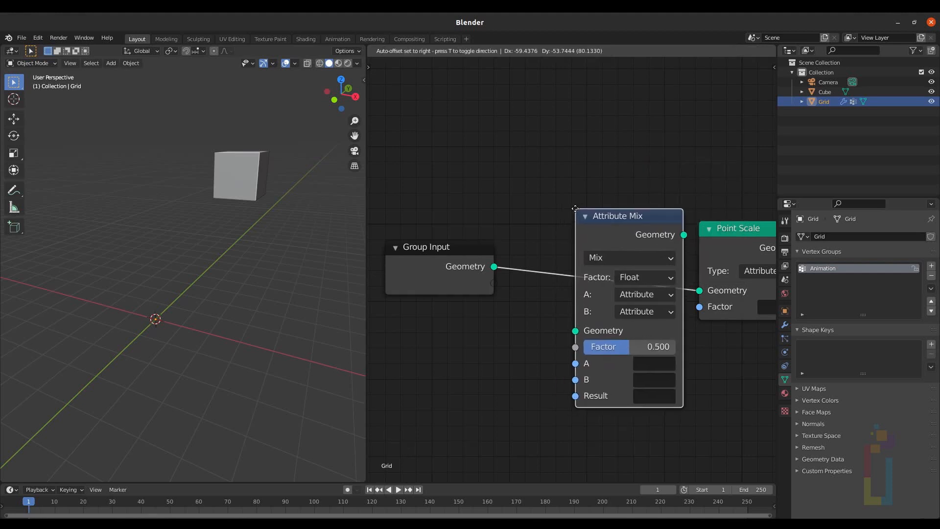
left_click(572, 215)
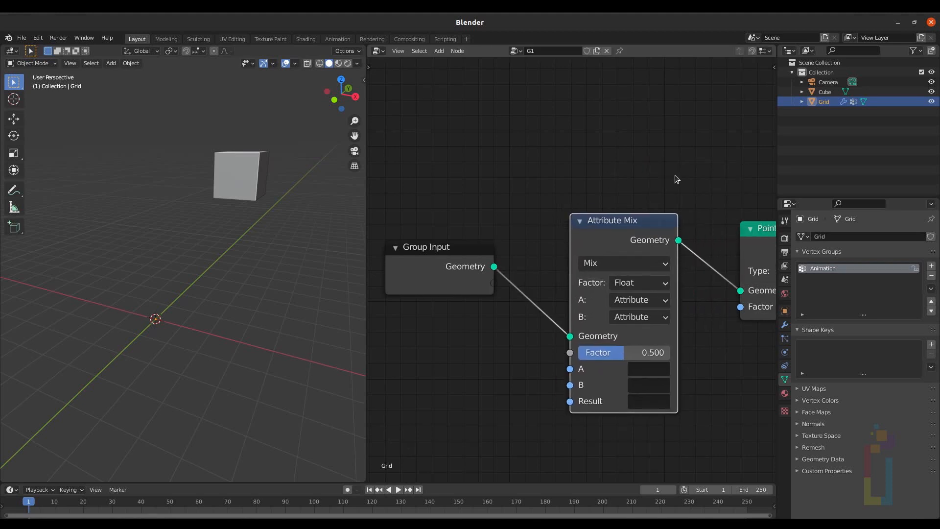
middle_click_drag(674, 175, 516, 166)
left_click_drag(463, 214, 518, 218)
scroll(638, 230, "down", 1)
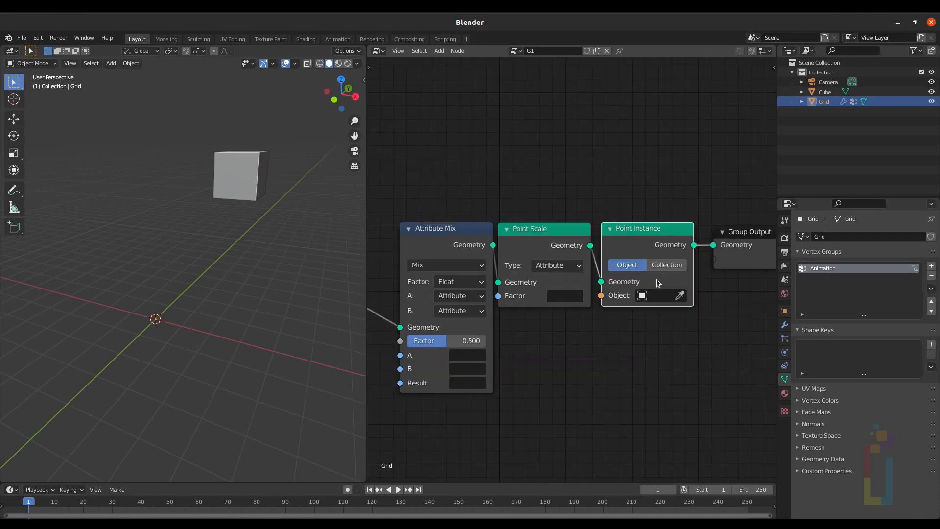
Step: Set the Point Instance node's object to Cube
left_click(643, 299)
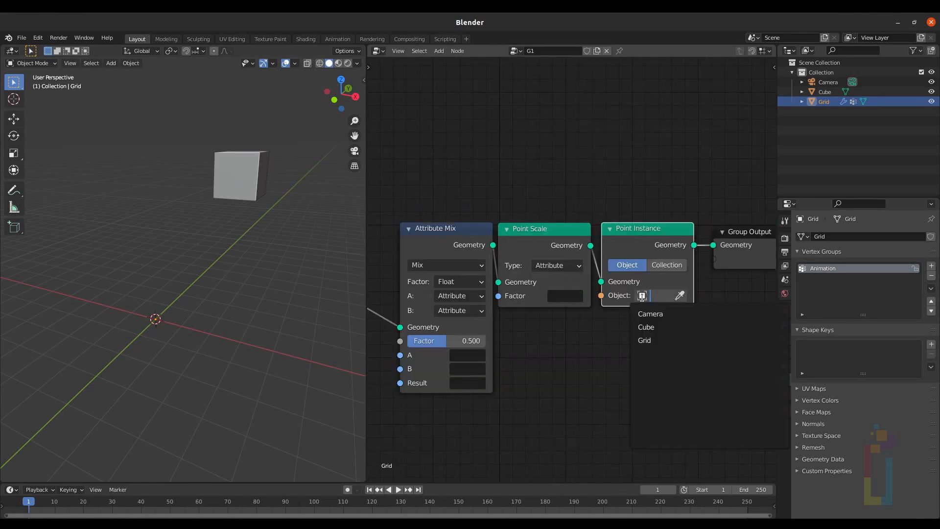
left_click(646, 326)
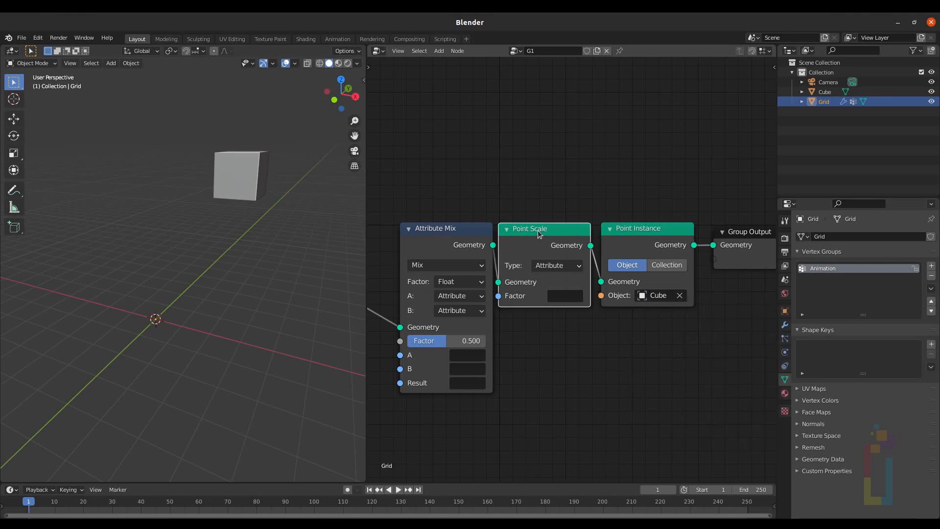
Step: Set the Point Scale type to Vector and its factor to about 0.22 on all axes
left_click(556, 265)
left_click(555, 296)
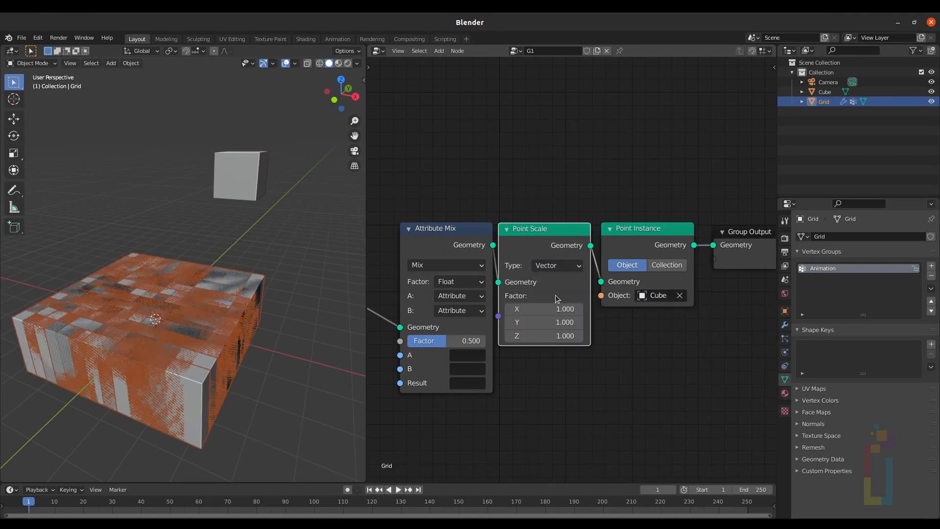
left_click_drag(554, 308, 518, 335)
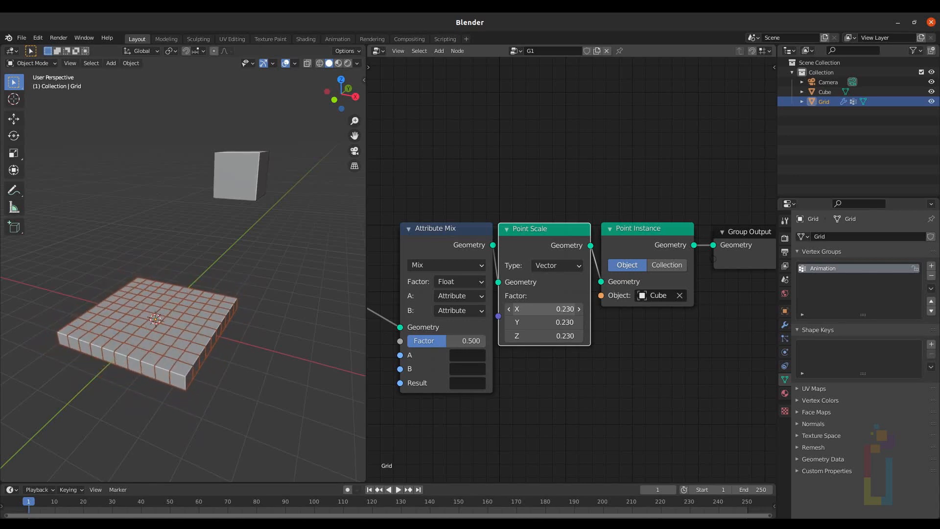
scroll(146, 376, "up", 5)
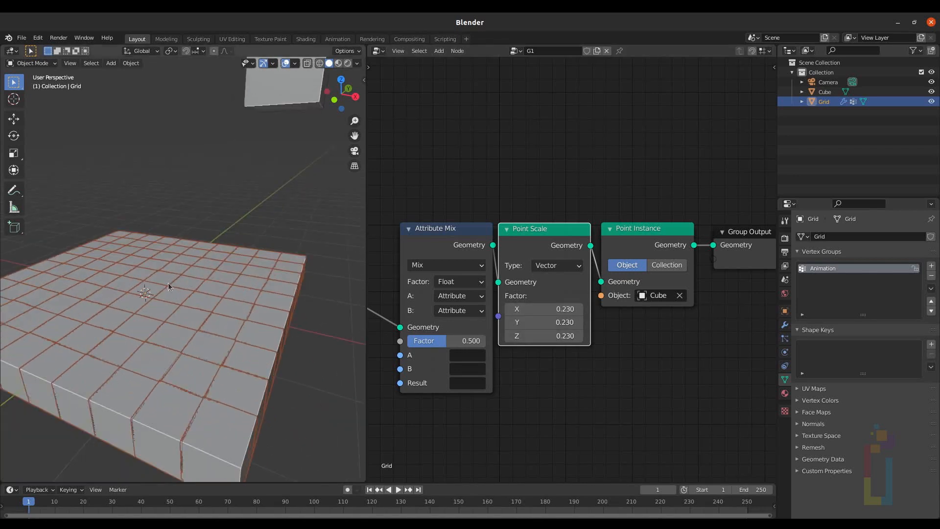
scroll(171, 254, "down", 3)
scroll(171, 254, "up", 3)
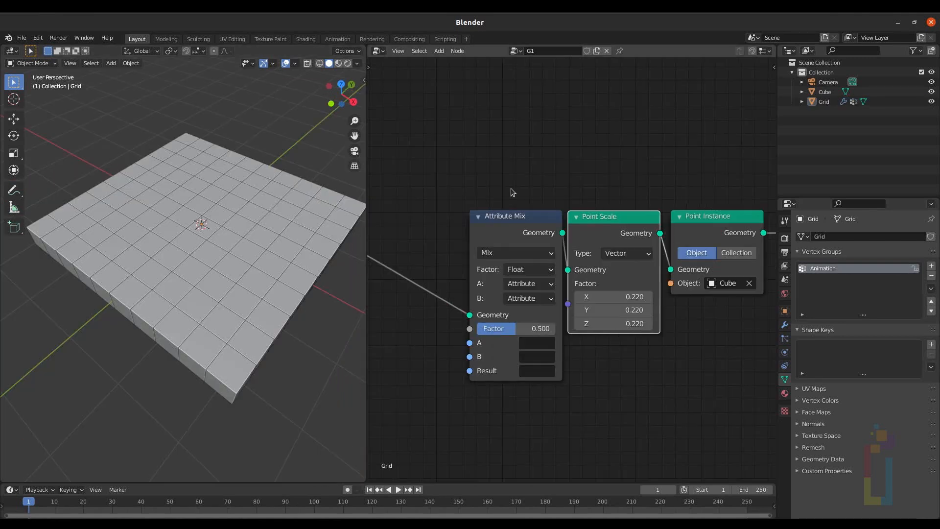
Step: Set the Attribute Mix node's factor input type to Attribute and its B input type to Vector
left_click(525, 216)
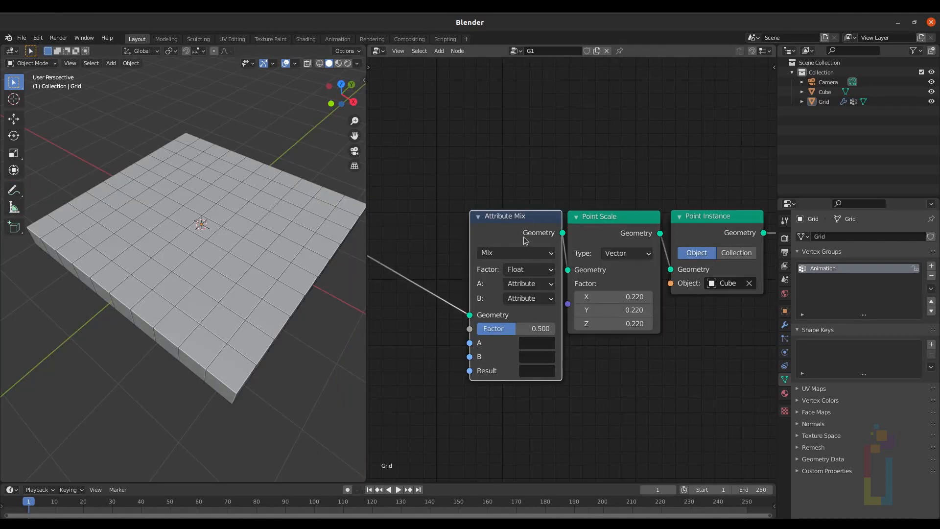
left_click(515, 272)
left_click(521, 284)
left_click(523, 301)
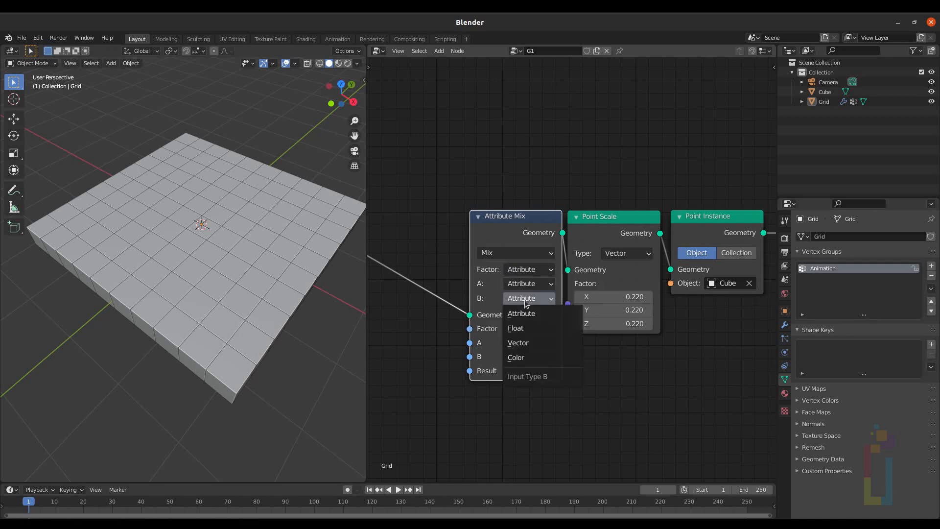
left_click(521, 343)
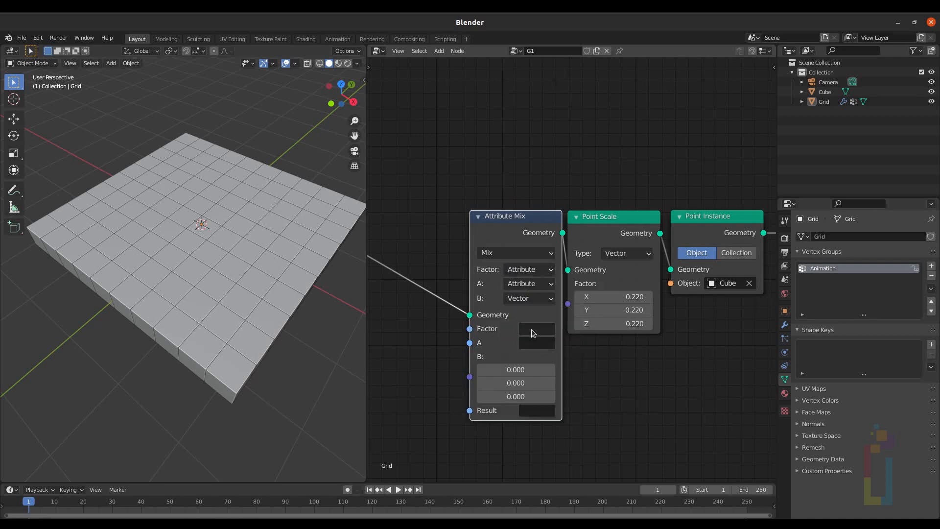
Step: Set the Attribute Mix node's factor attribute name to Animation
type("Anim")
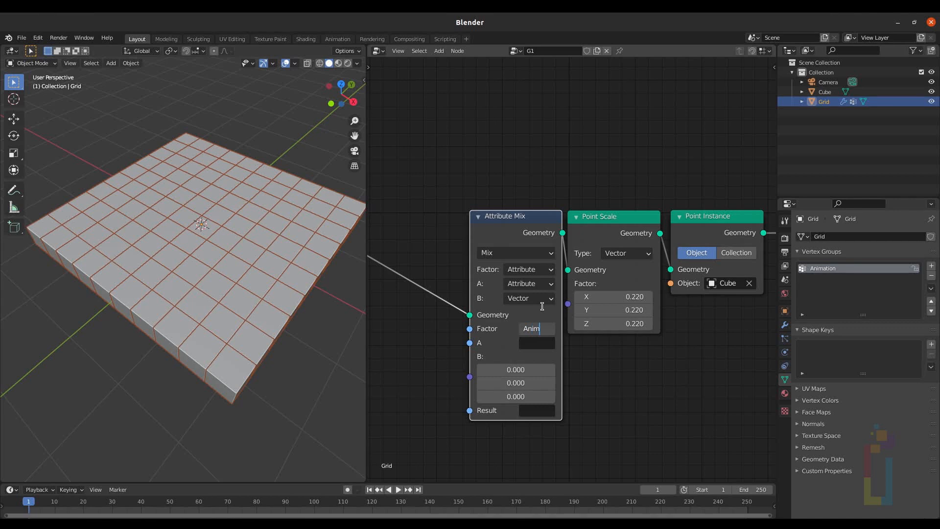
type("ation")
left_click_drag(469, 243, 443, 244)
Step: Set the Attribute Mix node's A attribute and Result attribute names to rotation
left_click(519, 342)
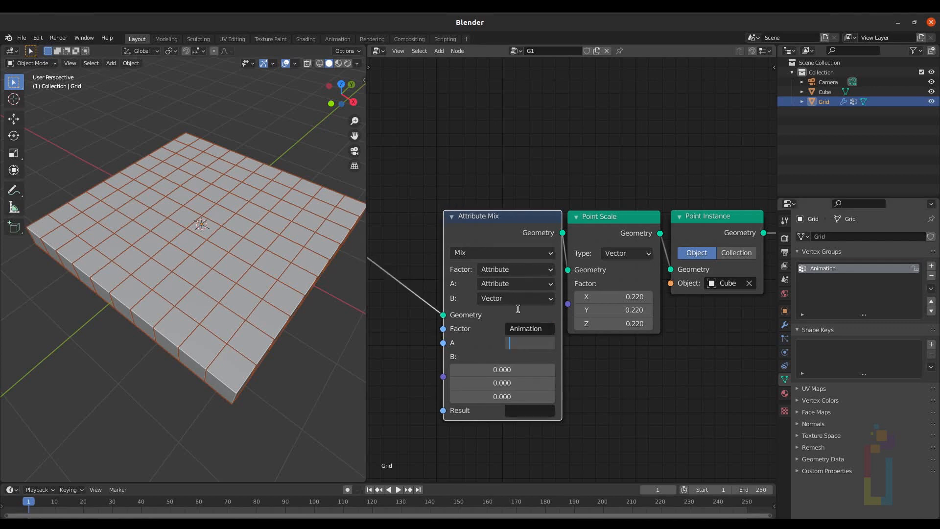
type("rotation")
key("Return")
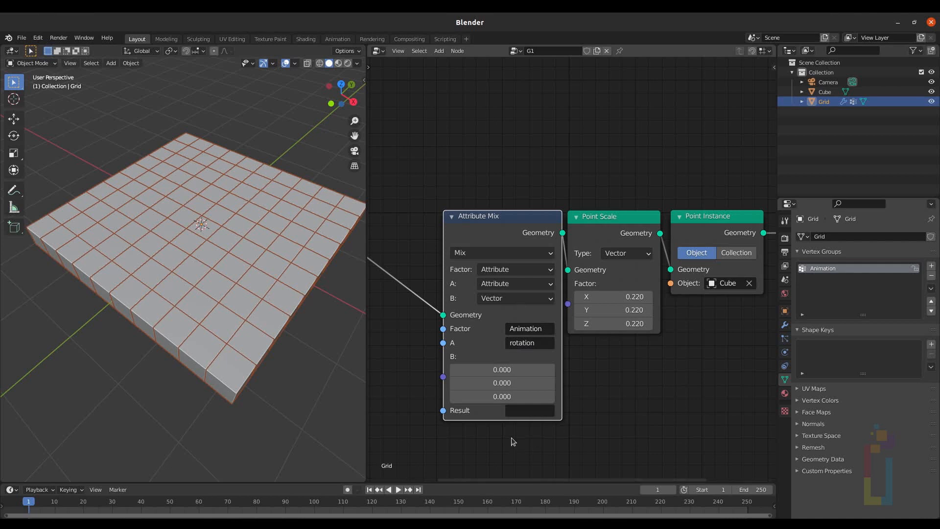
type("rotation")
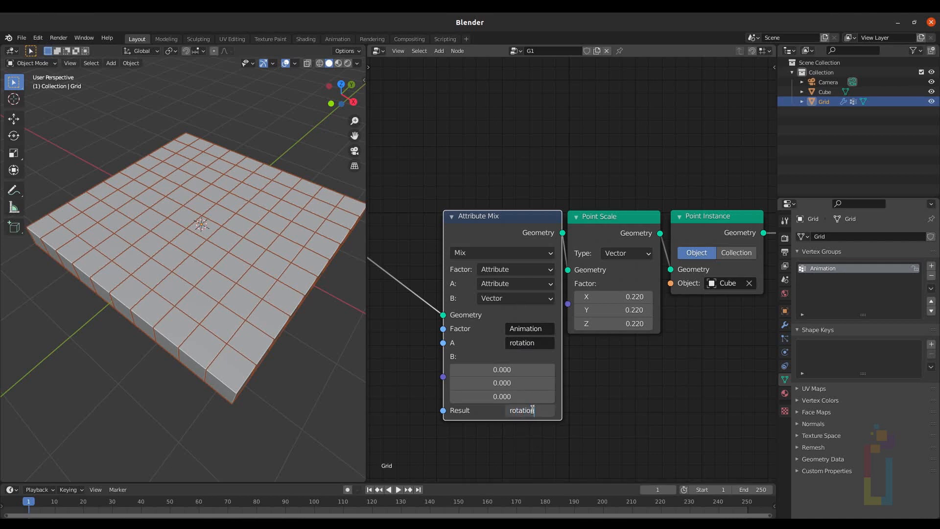
key("Return")
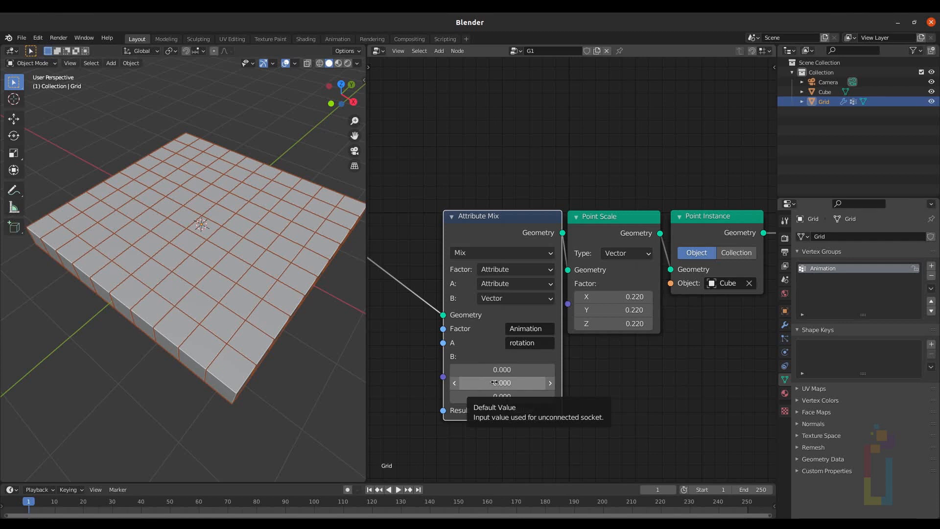
Step: Try setting the B vector's Y value to 0.9
left_click_drag(491, 383, 514, 383)
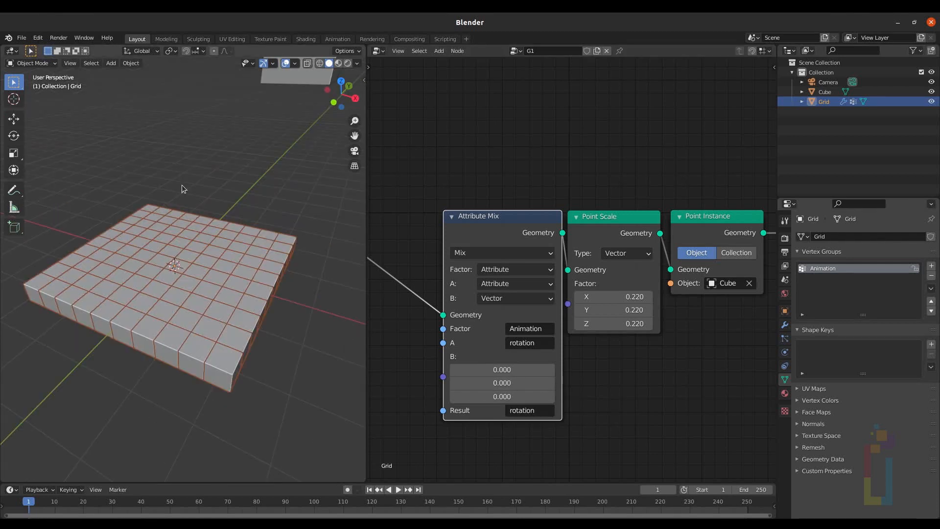
left_click(182, 184)
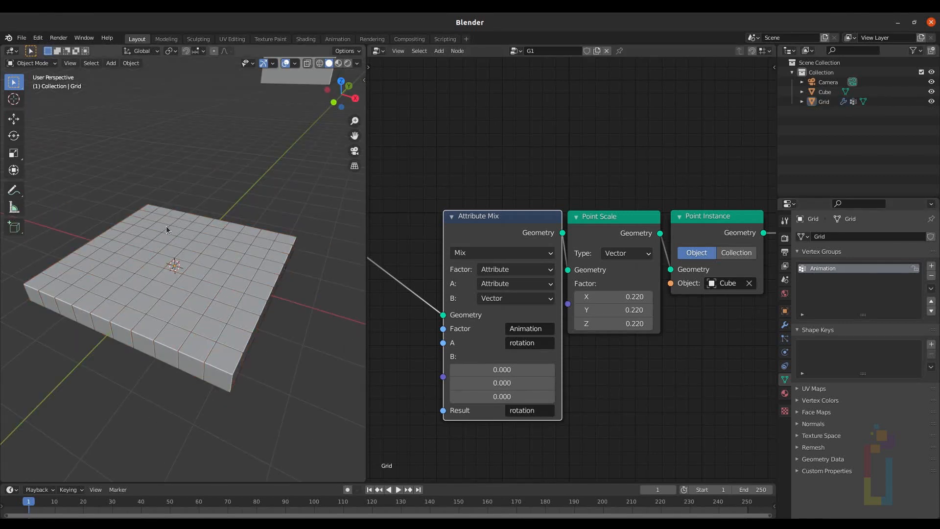
Step: Add a Cube empty and scale it along Y by about 2.66
key("shift+a")
mouse_move(166, 226)
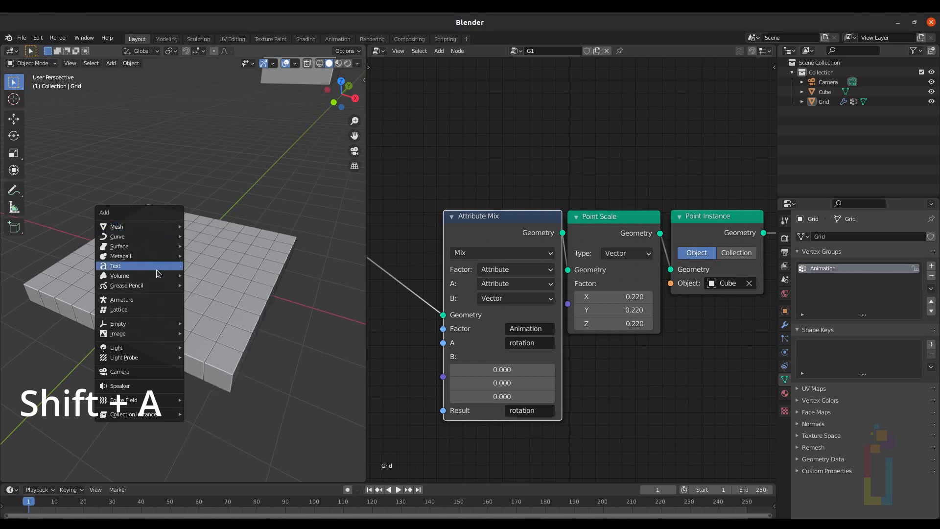
mouse_move(161, 324)
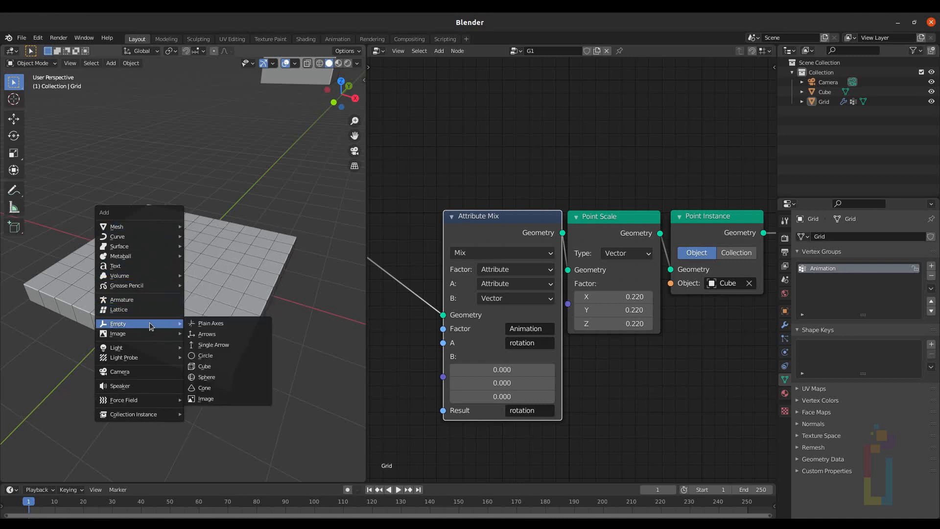
left_click(228, 365)
key("s")
key("y")
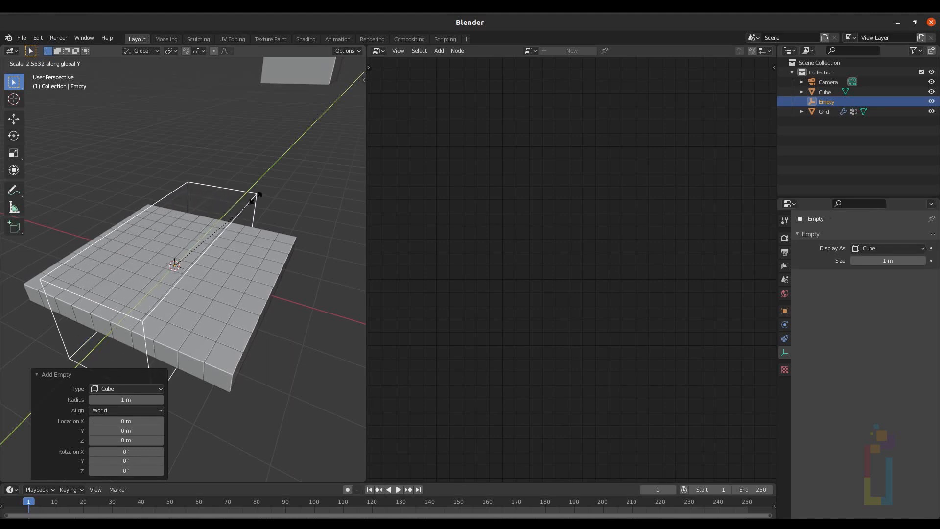
left_click(259, 194)
Step: In top view, move the empty along X by about -2.79 m, off the grid's left edge
key("KP_7")
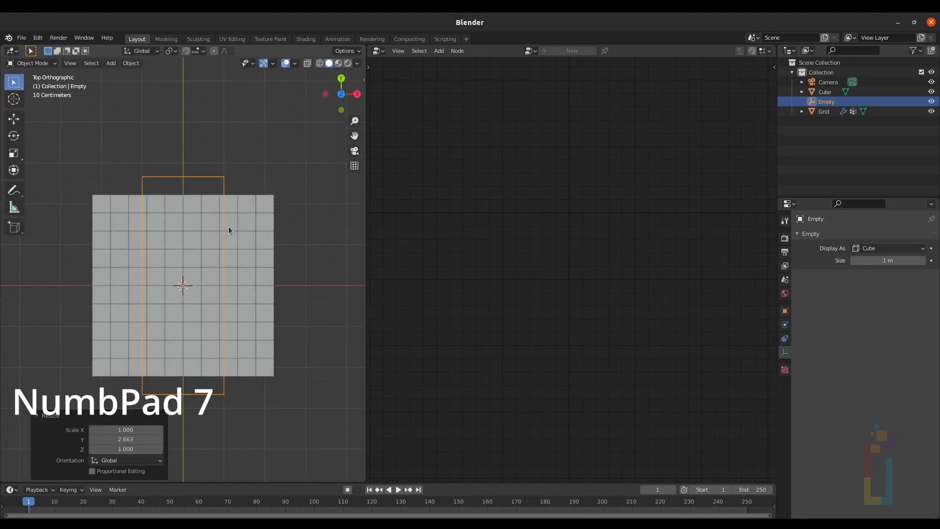
key("g")
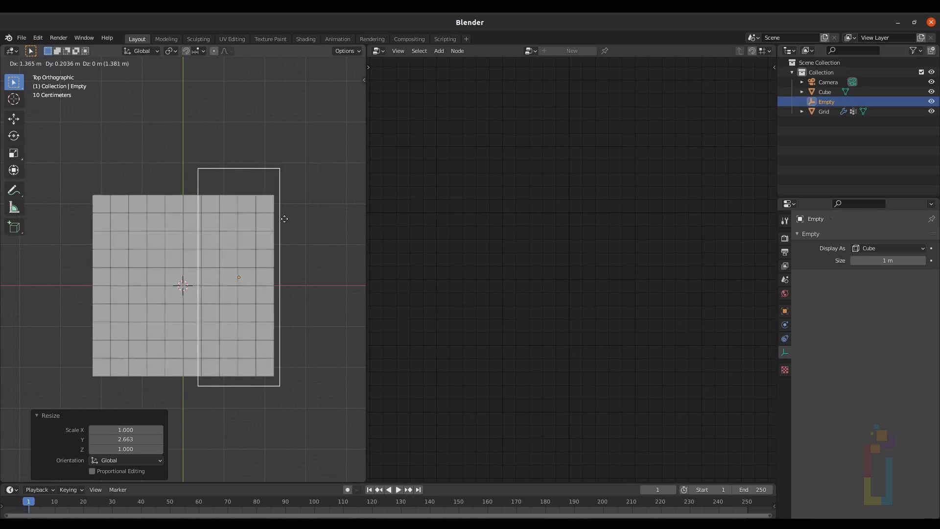
key("x")
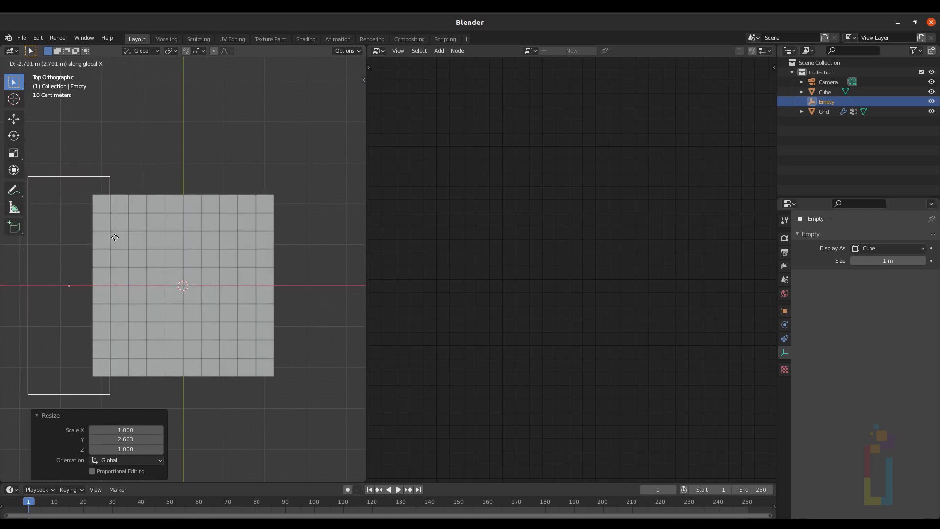
left_click(115, 237)
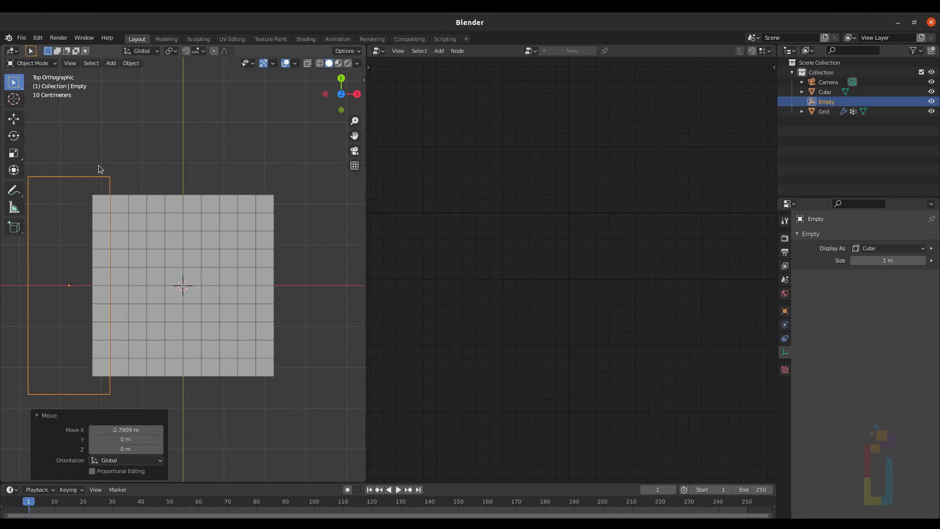
Step: Select the Grid, add a Vertex Weight Proximity modifier and move it above the Geometry Nodes modifier
middle_click_drag(90, 222, 219, 248)
left_click(220, 249)
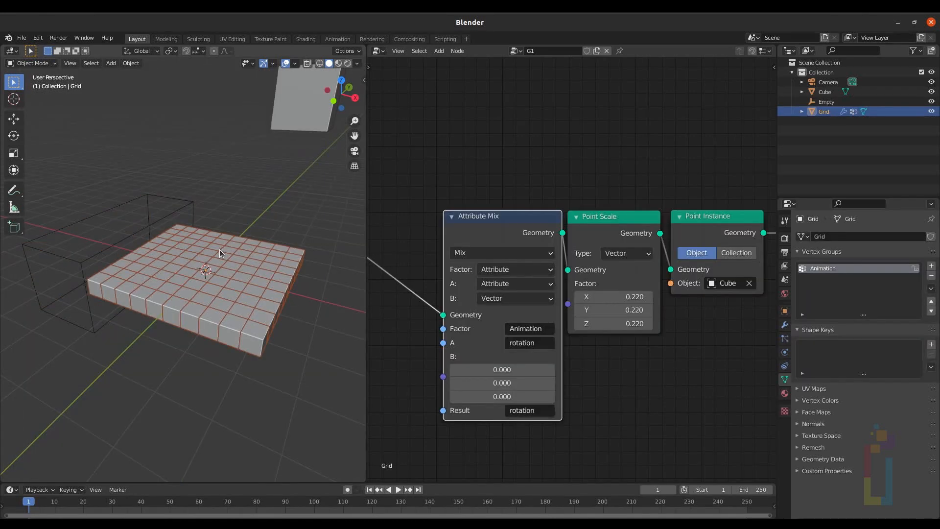
left_click(785, 324)
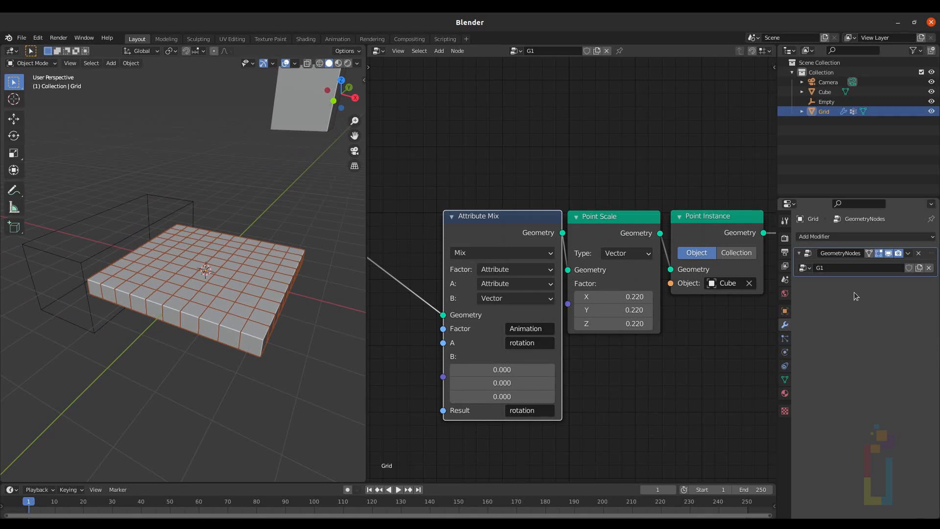
left_click(824, 236)
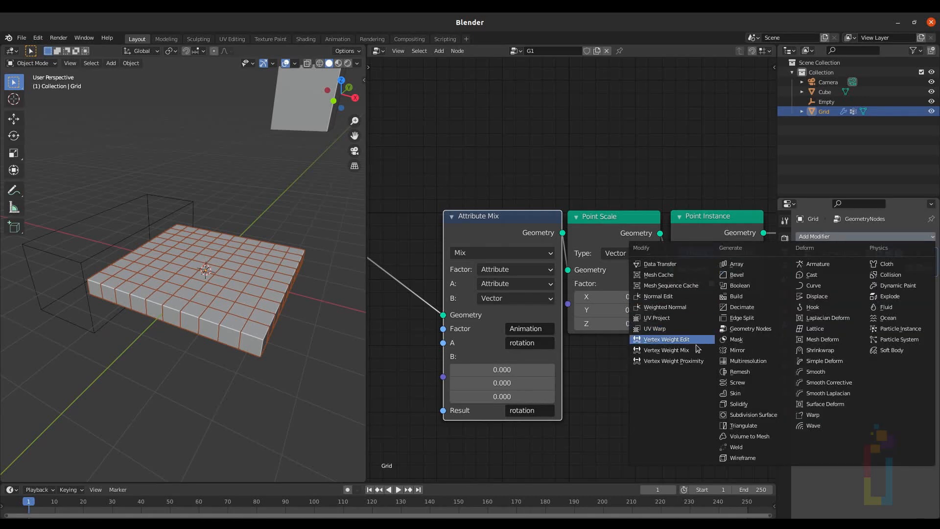
left_click(692, 361)
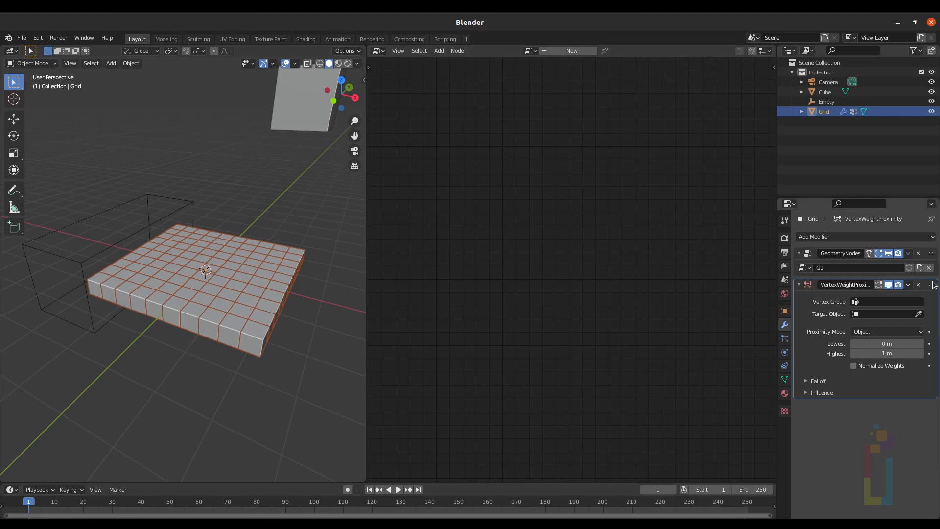
left_click_drag(931, 285, 930, 236)
Step: Set the proximity modifier's vertex group to Animation and its target object to Empty
left_click(856, 272)
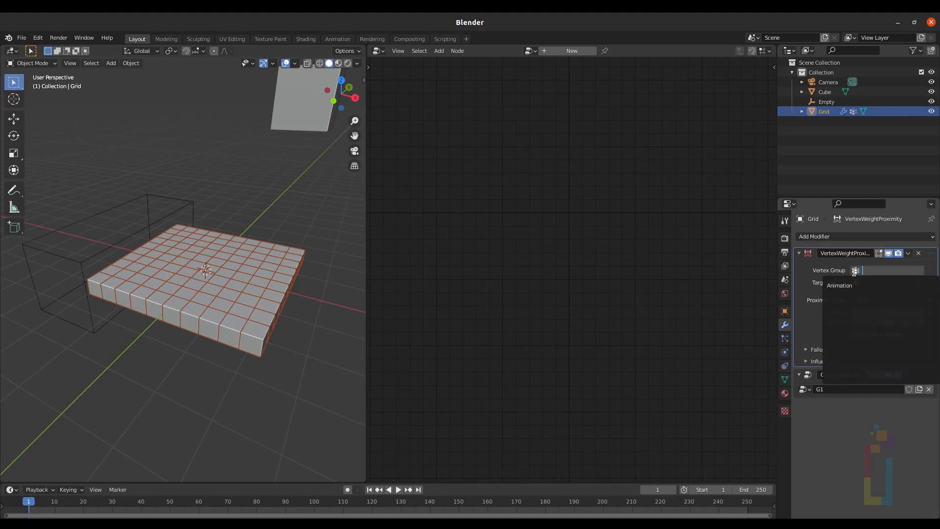
left_click(850, 286)
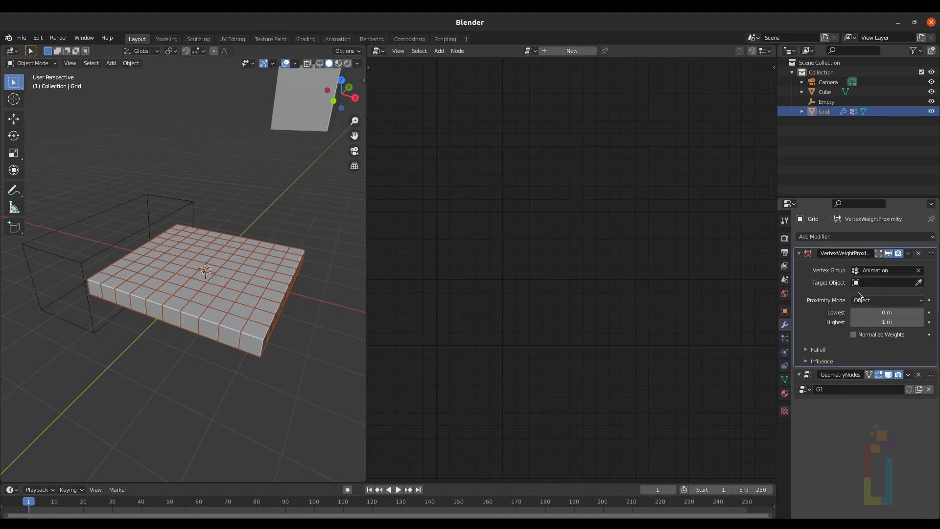
left_click(855, 283)
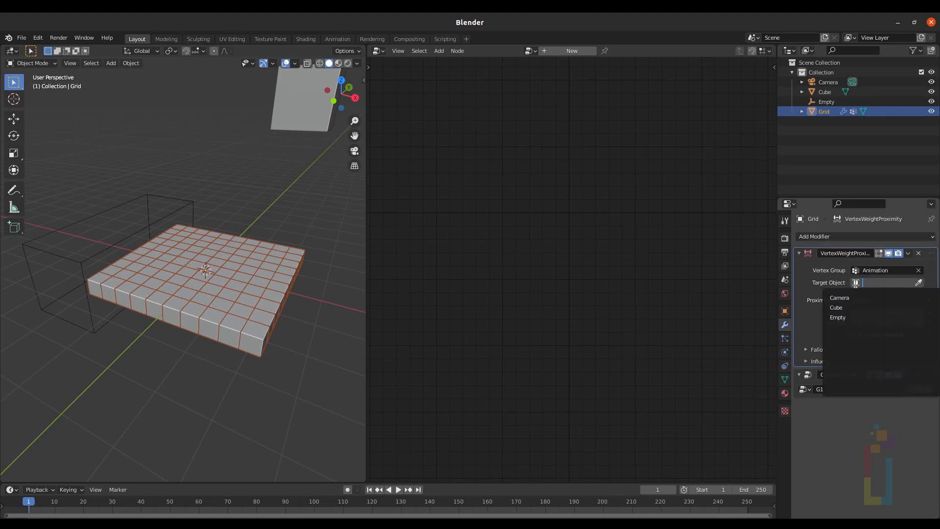
left_click(851, 317)
Step: Set the proximity falloff type to Smooth, then undo that change
left_click(805, 349)
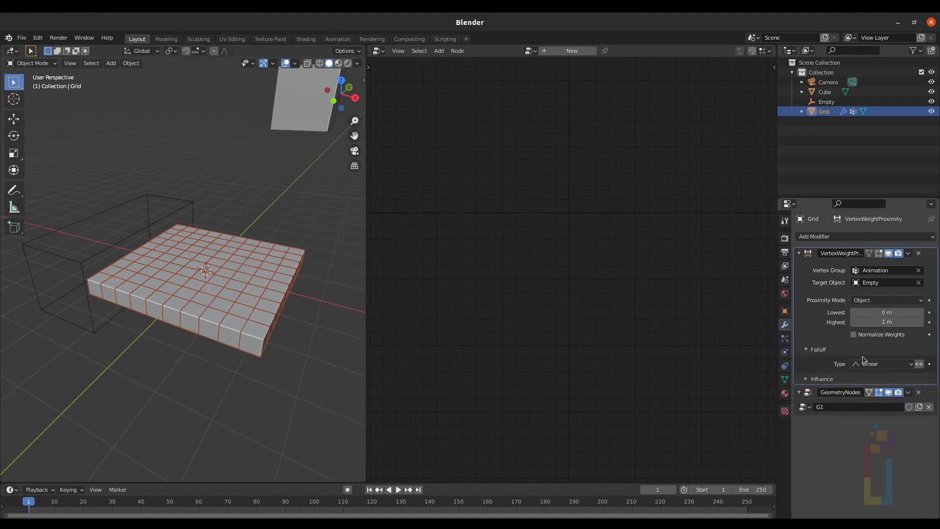
left_click(869, 363)
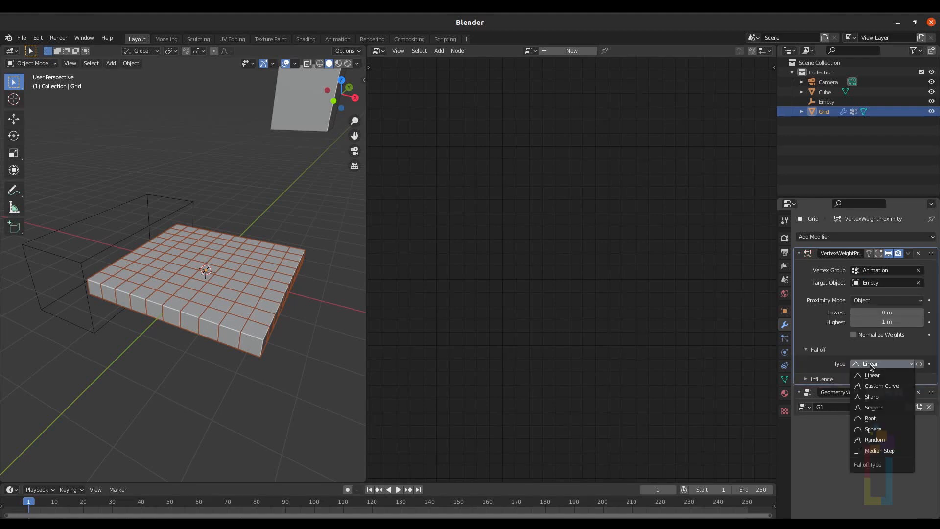
left_click(888, 407)
key("ctrl+z")
left_click(809, 375)
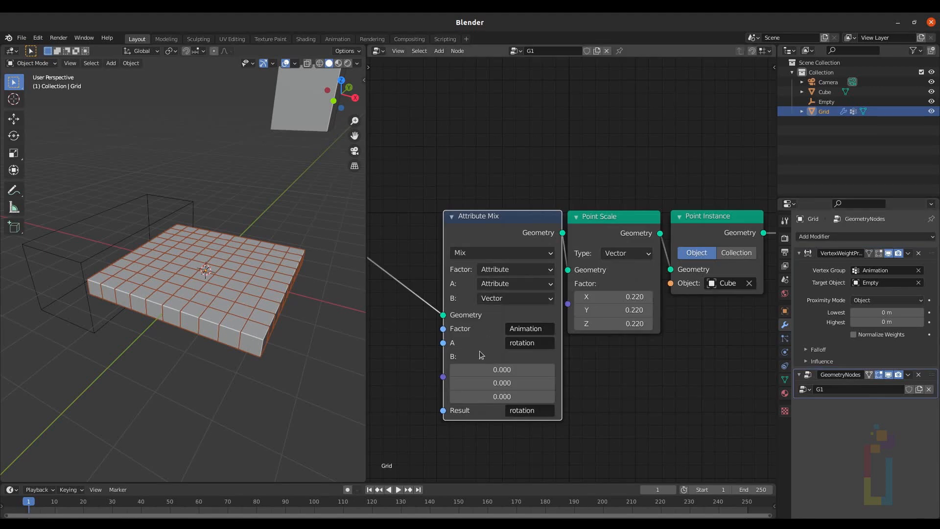
Step: Set the Attribute Mix B vector's Y value to 0.8
left_click(493, 383)
left_click_drag(493, 383, 532, 383)
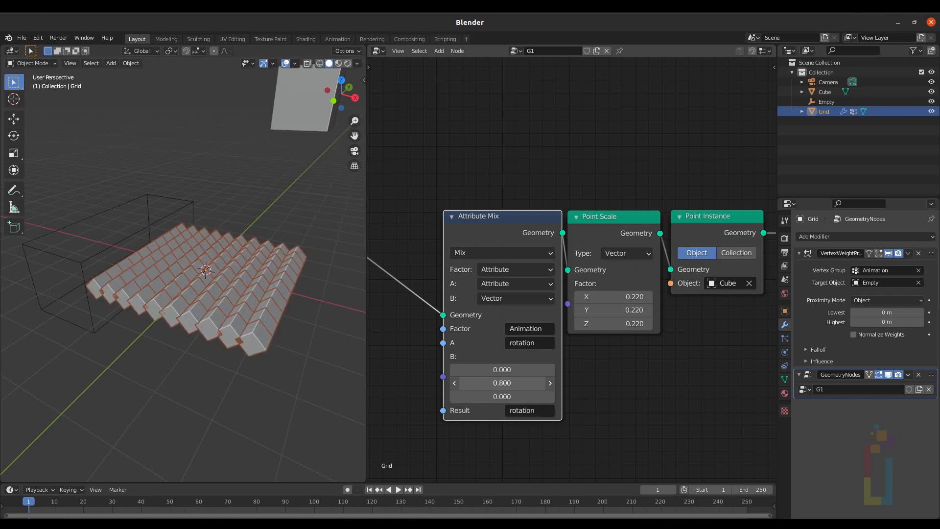
Step: Create a new mask texture under the modifier's Influence and set its type to Clouds
left_click(808, 361)
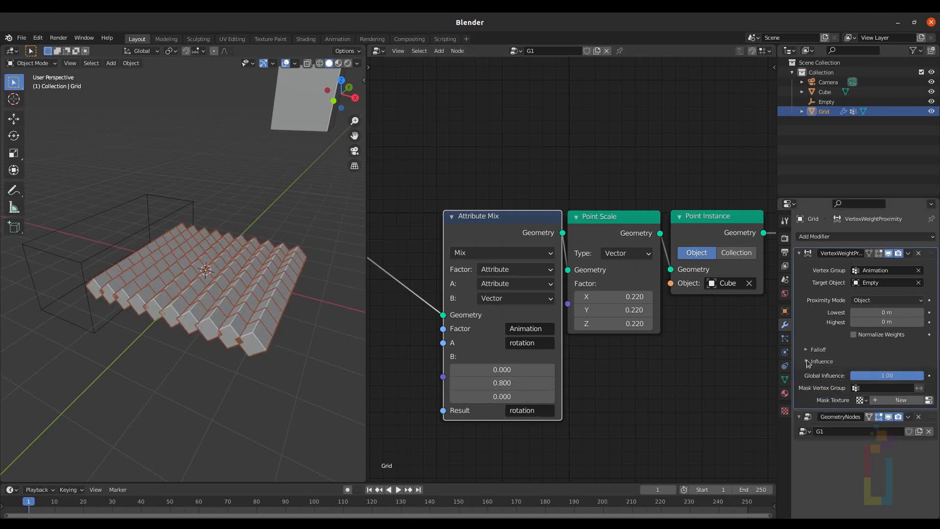
left_click(899, 400)
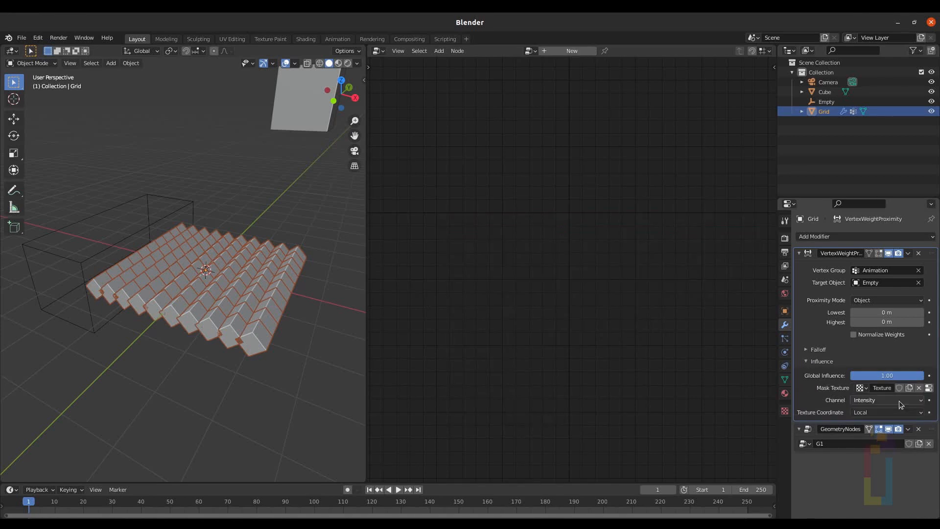
left_click(785, 413)
left_click(876, 266)
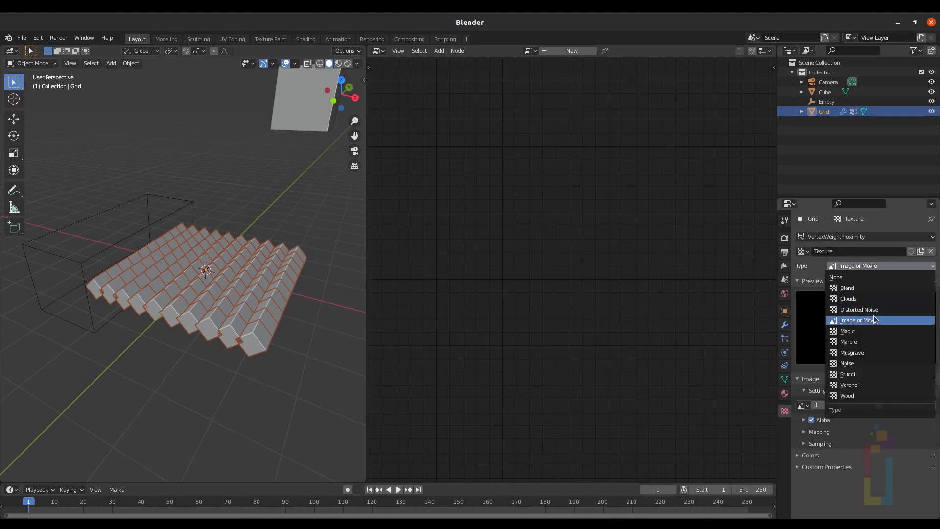
left_click(877, 298)
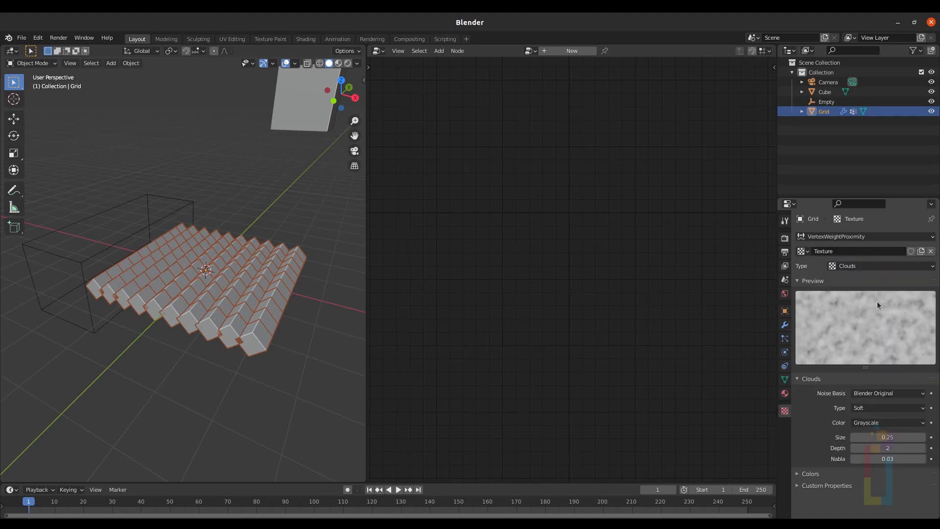
Step: Set the Clouds texture's contrast to 1.40
left_click(814, 473)
scroll(814, 436, "down", 3)
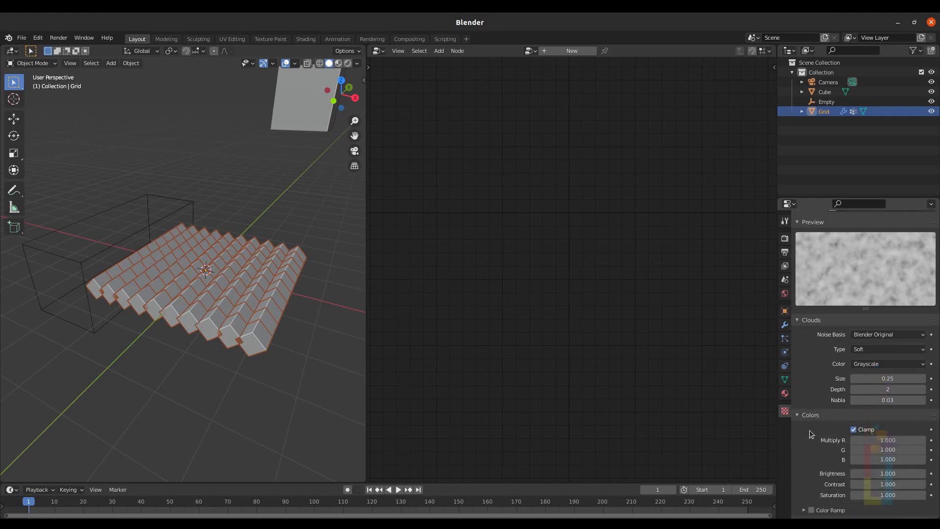
left_click(888, 483)
type("1")
type(".40")
key("Return")
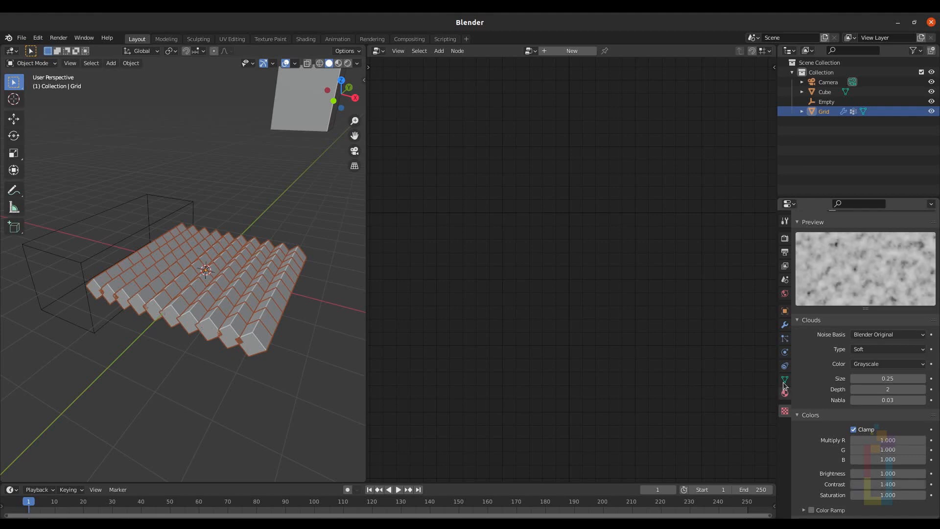
Step: Adjust the proximity modifier's Highest distance value and return to the Geometry Nodes modifier
left_click(785, 325)
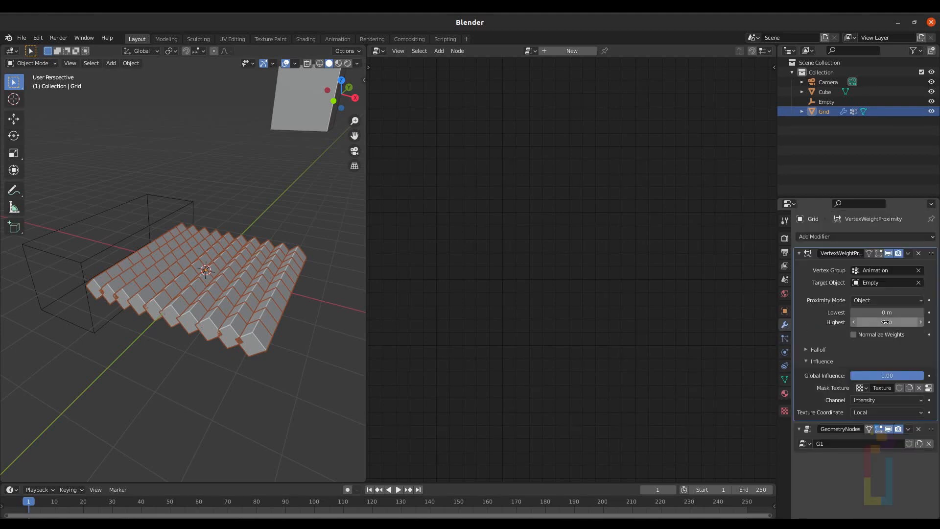
left_click_drag(885, 322, 916, 322)
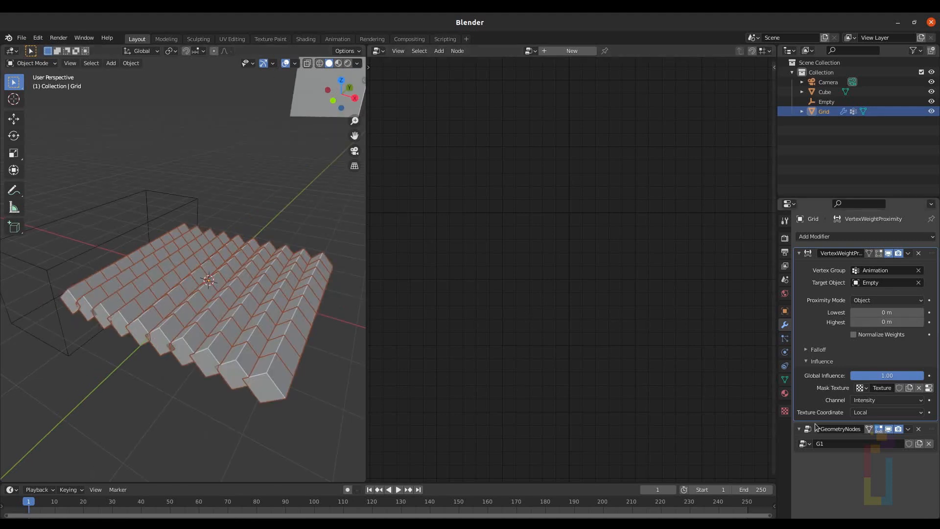
left_click(807, 431)
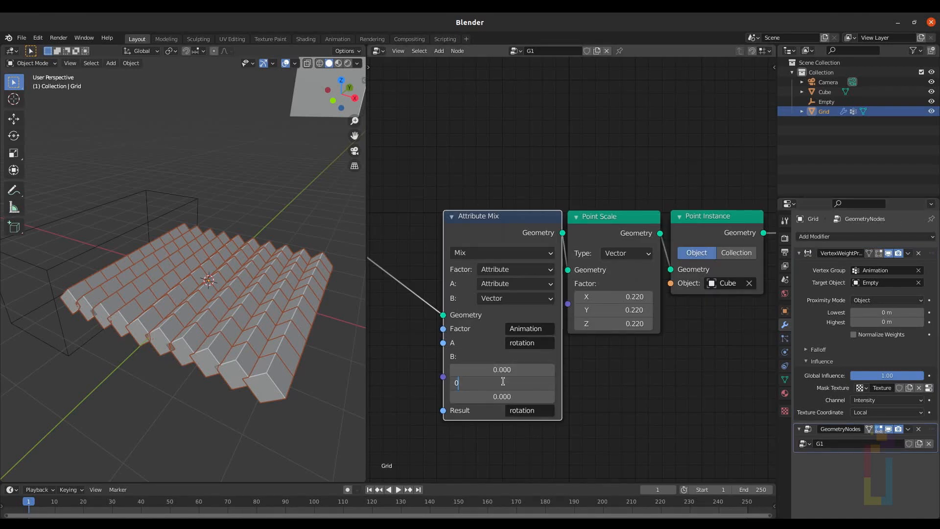
Step: Set the Attribute Mix B vector's Y value to 0
key("Return")
scroll(231, 254, "down", 3)
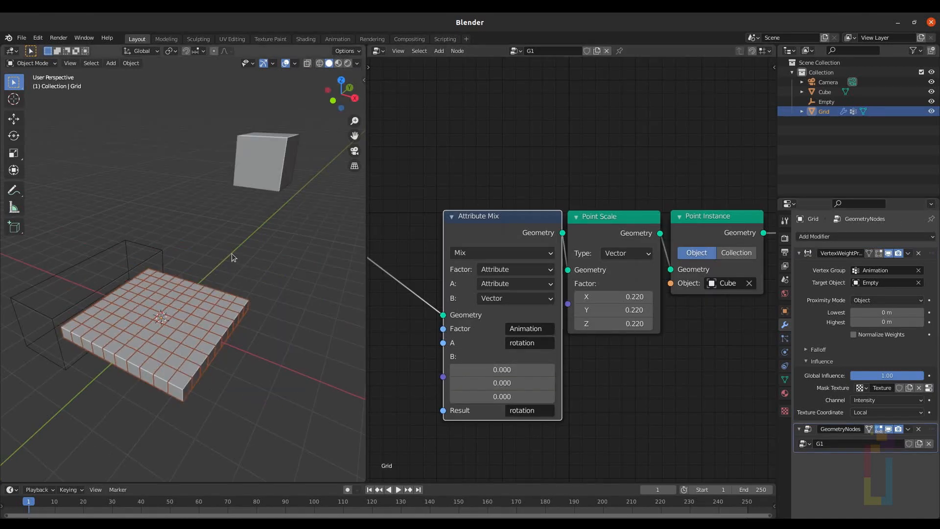
Step: Select the Cube, switch to face editing with material preview, and add a new material to its top face
left_click(271, 160)
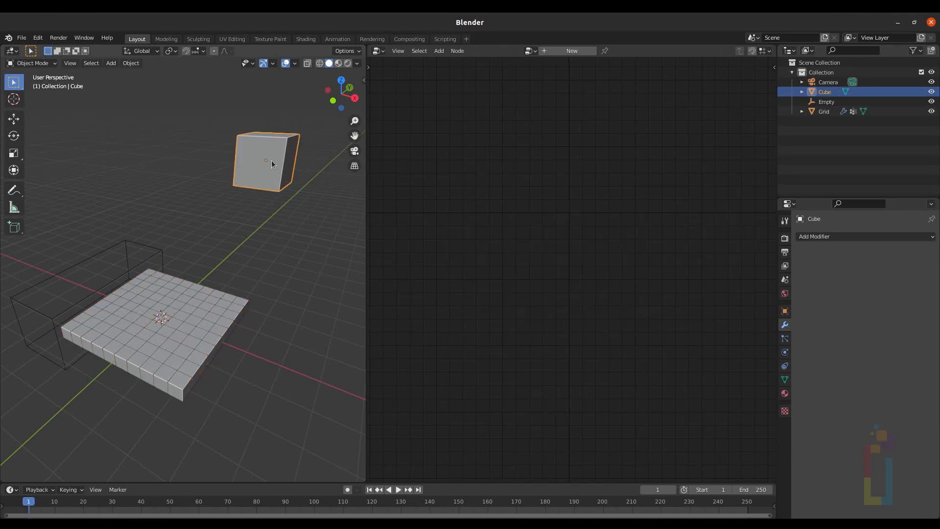
key("KP_Decimal")
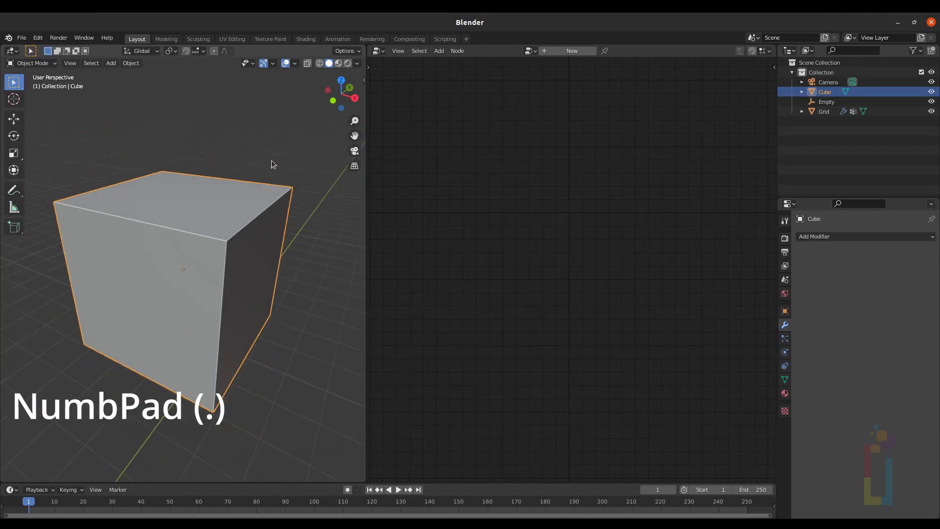
left_click(340, 65)
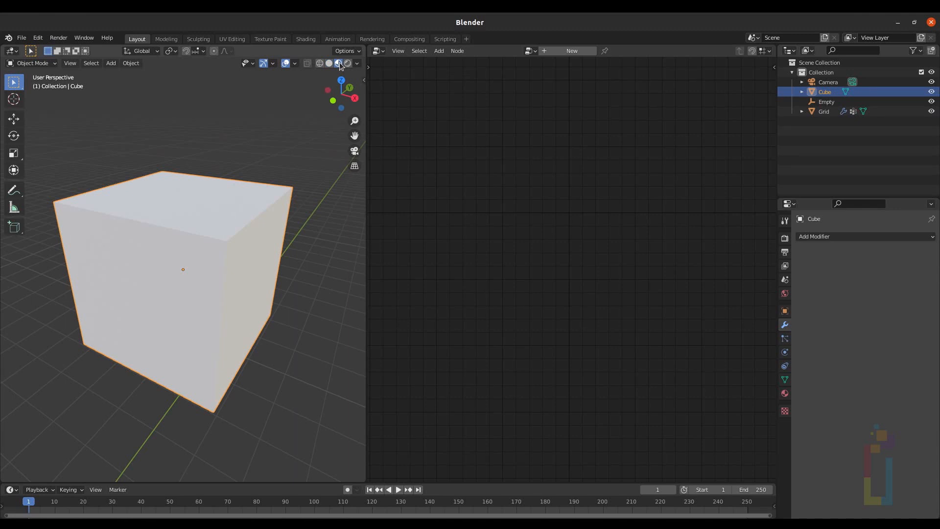
key("Tab")
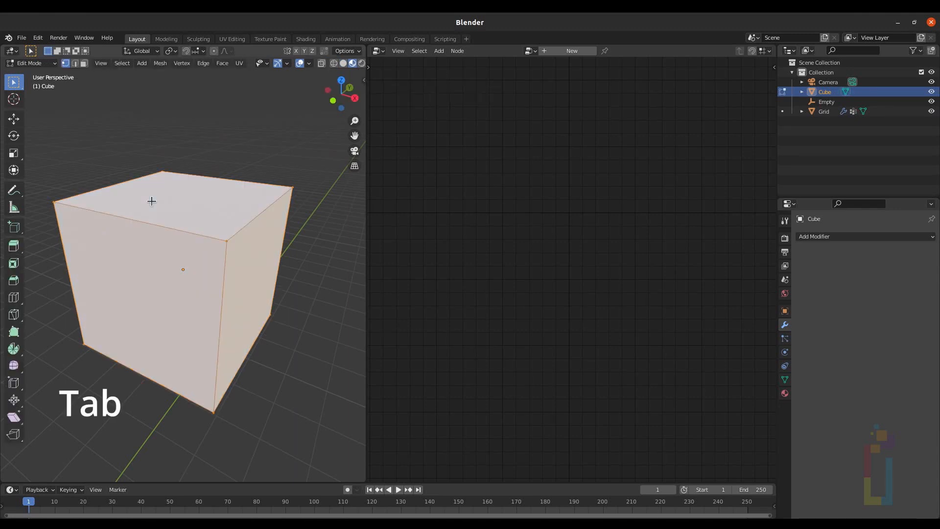
key("3")
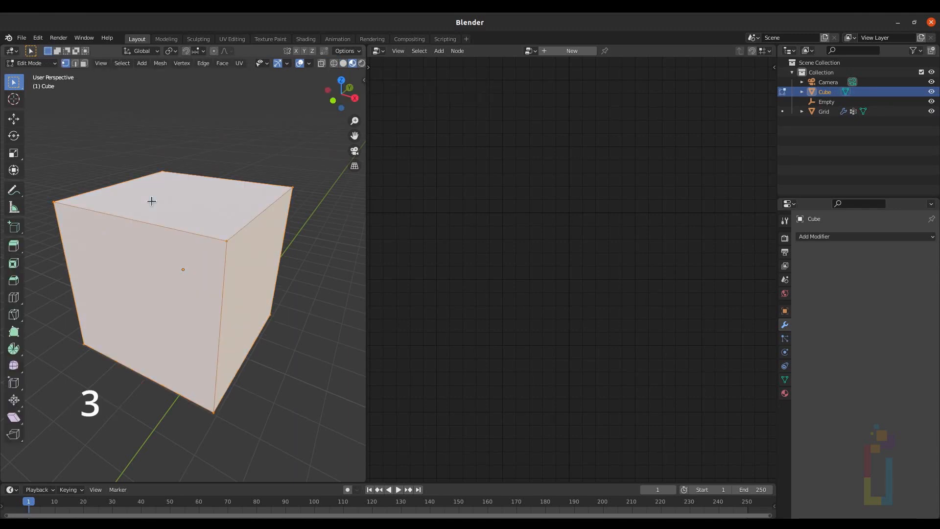
left_click(194, 209)
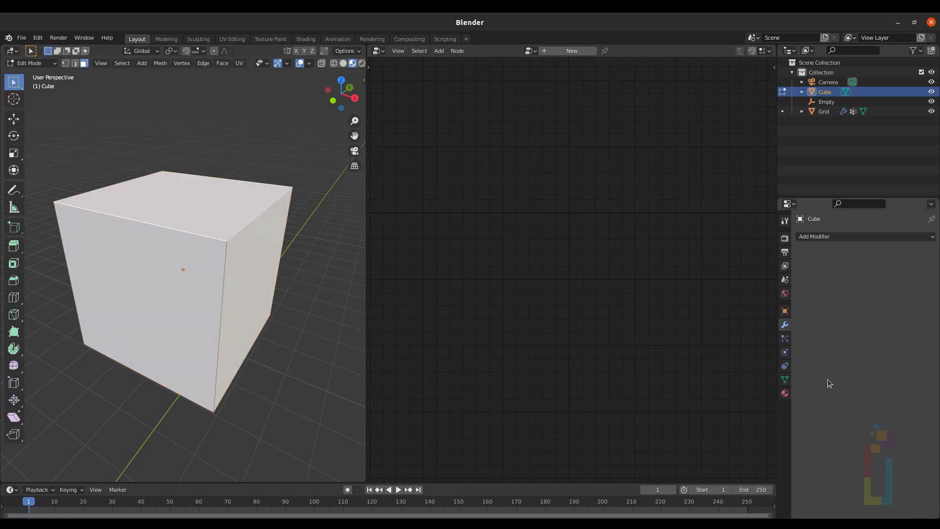
left_click(784, 393)
left_click(931, 237)
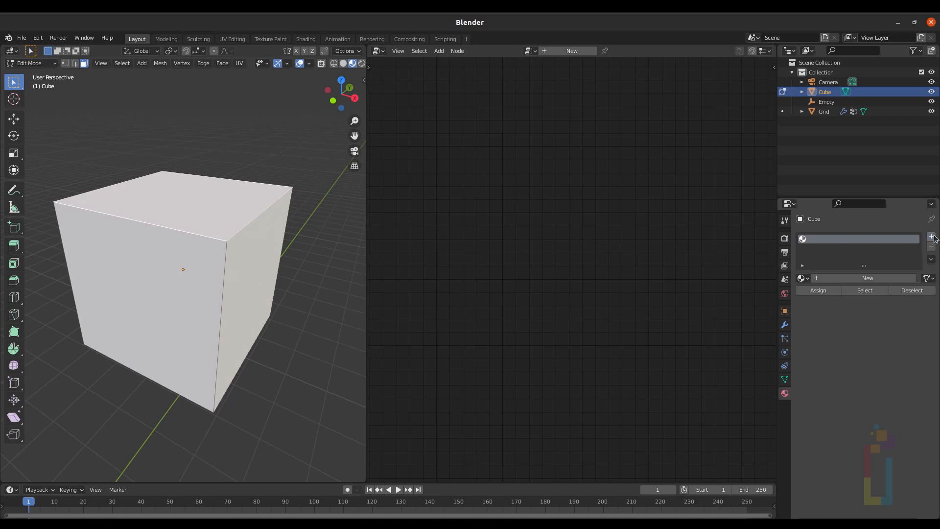
left_click(845, 278)
left_click(815, 296)
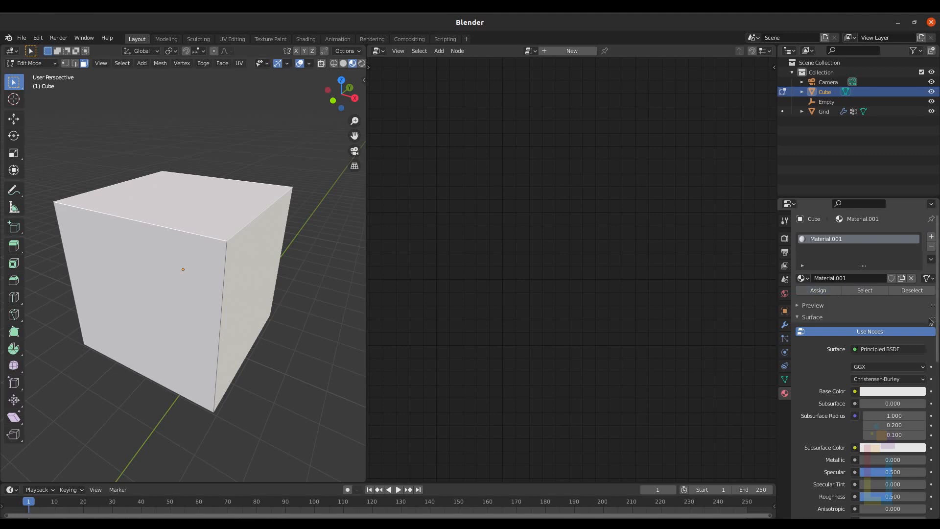
Step: Set the first material's base color to cyan
left_click(900, 391)
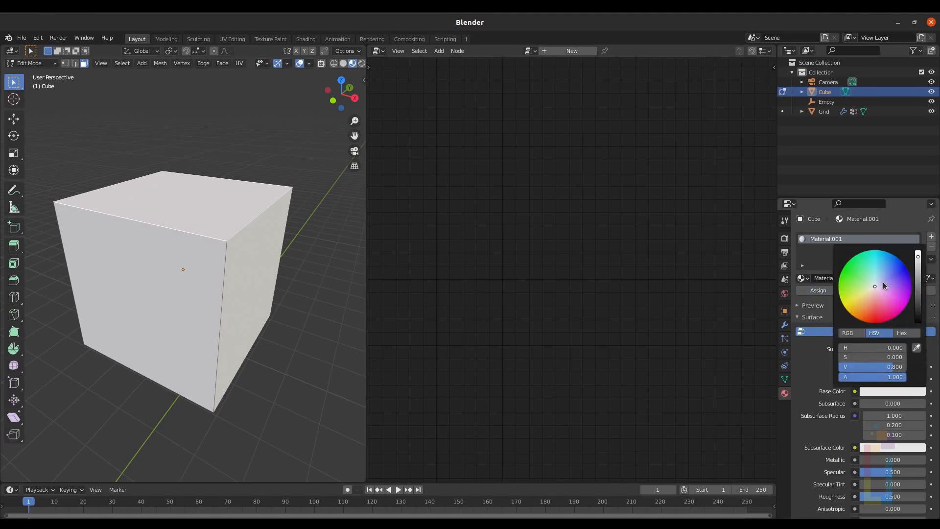
left_click_drag(873, 286, 871, 251)
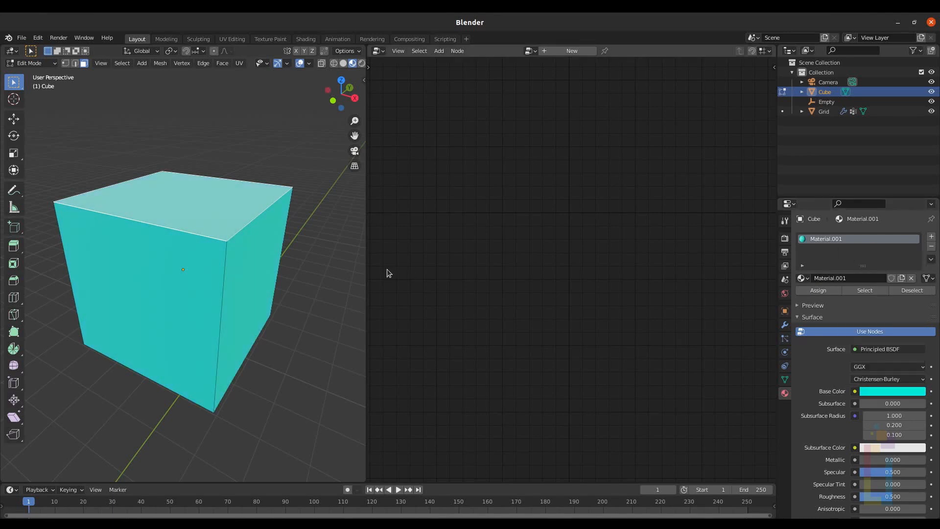
Step: Select a side face of the cube, add a second new material, assign it and color it green
left_click(260, 258)
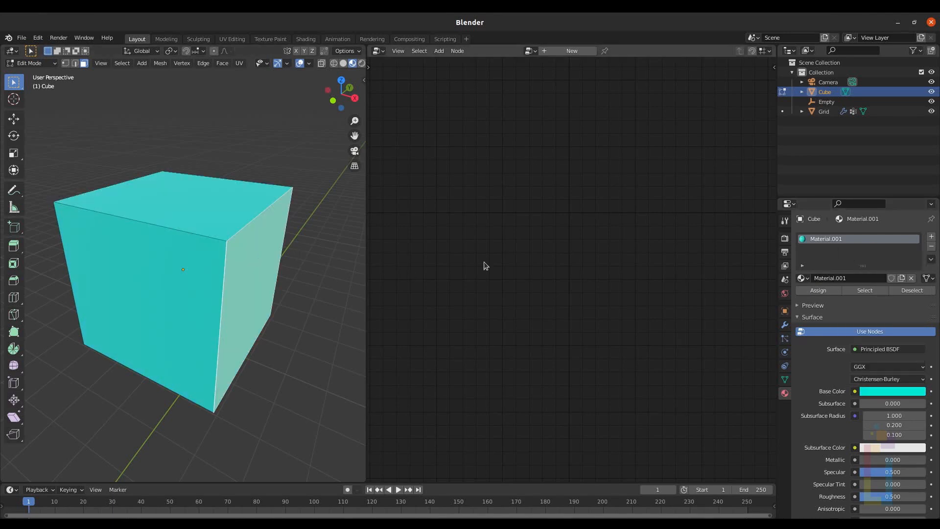
left_click(930, 236)
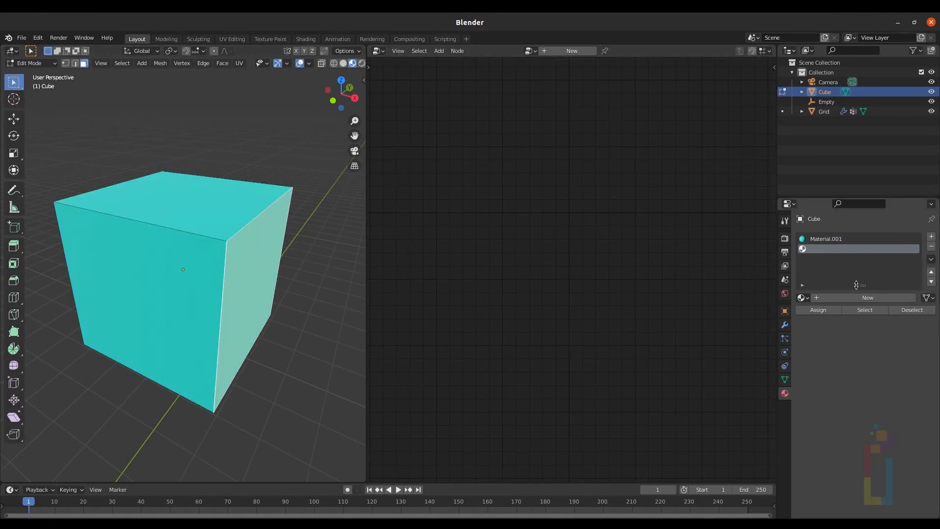
left_click(844, 298)
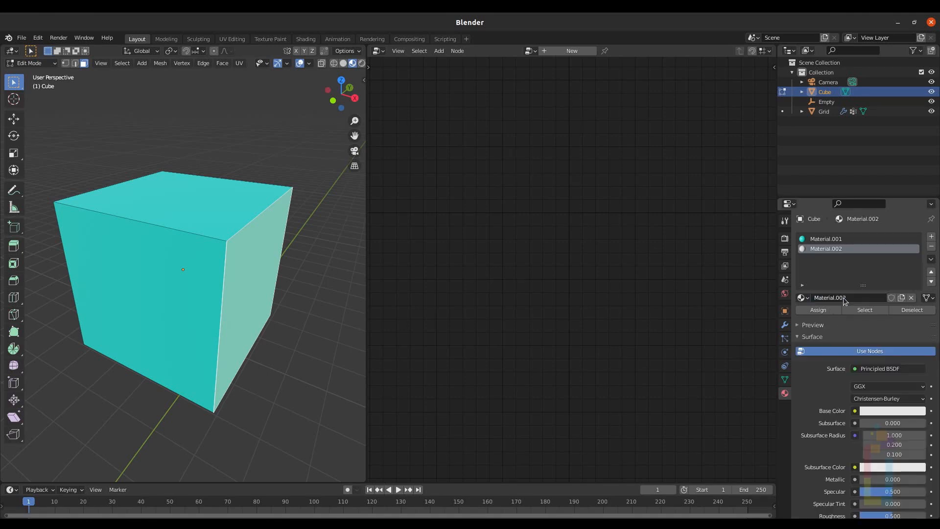
left_click(817, 309)
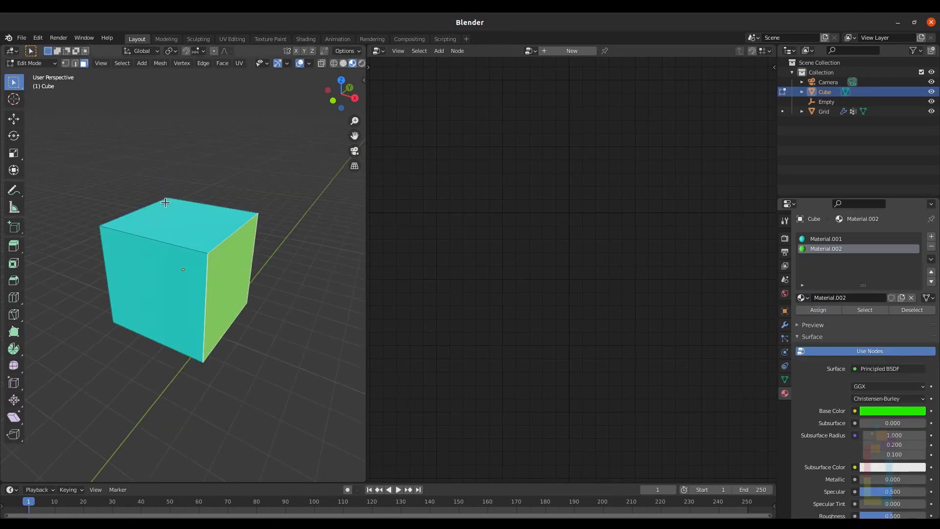
middle_click_drag(168, 200, 260, 201)
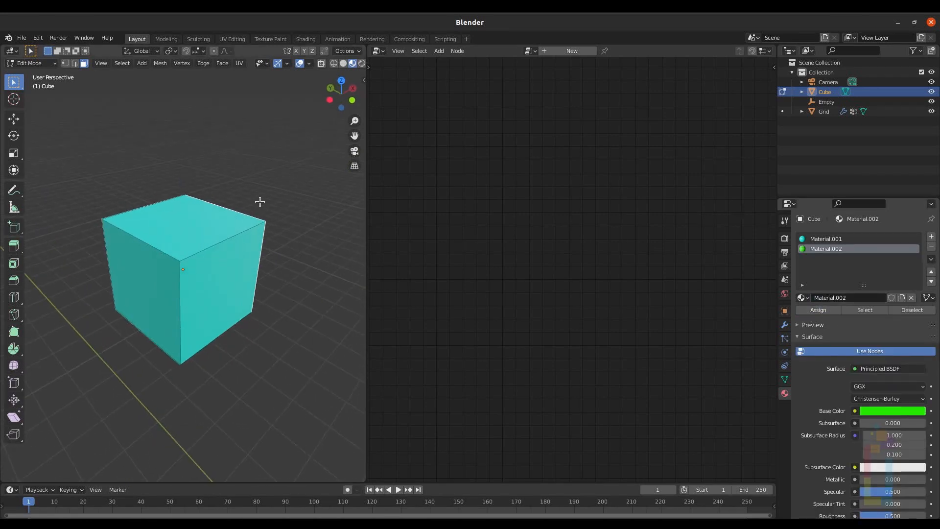
Step: Select another side face, add a third new material, assign it and set its base color to red
left_click(138, 271)
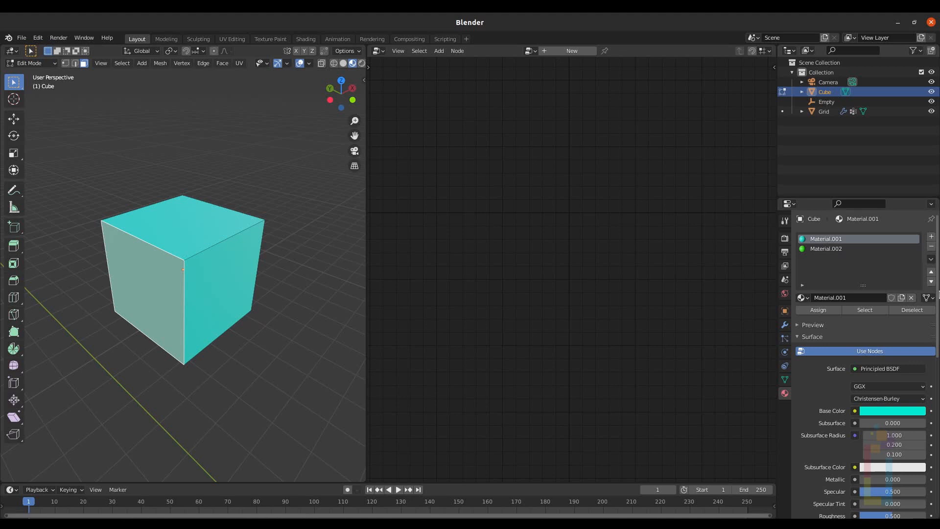
left_click(931, 237)
left_click(832, 300)
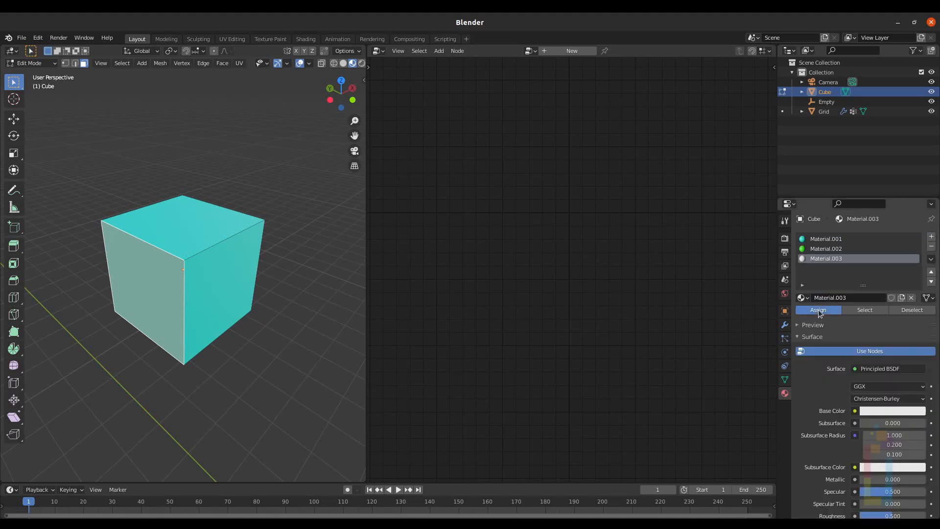
left_click(818, 309)
left_click(884, 409)
left_click(881, 340)
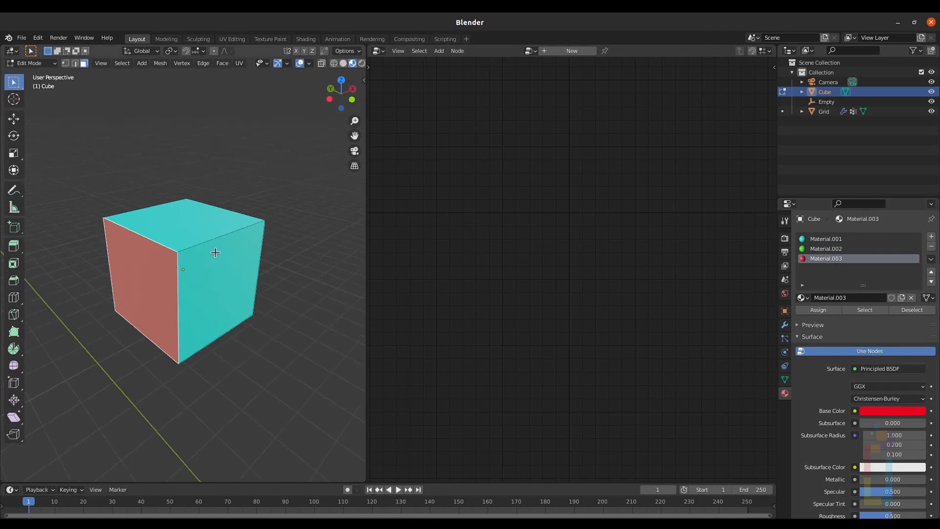
Step: Select another cube face, add a fourth new material, assign it and set its base color to yellow
middle_click_drag(212, 252, 218, 173)
left_click(185, 290)
middle_click_drag(275, 274, 242, 267)
left_click(931, 237)
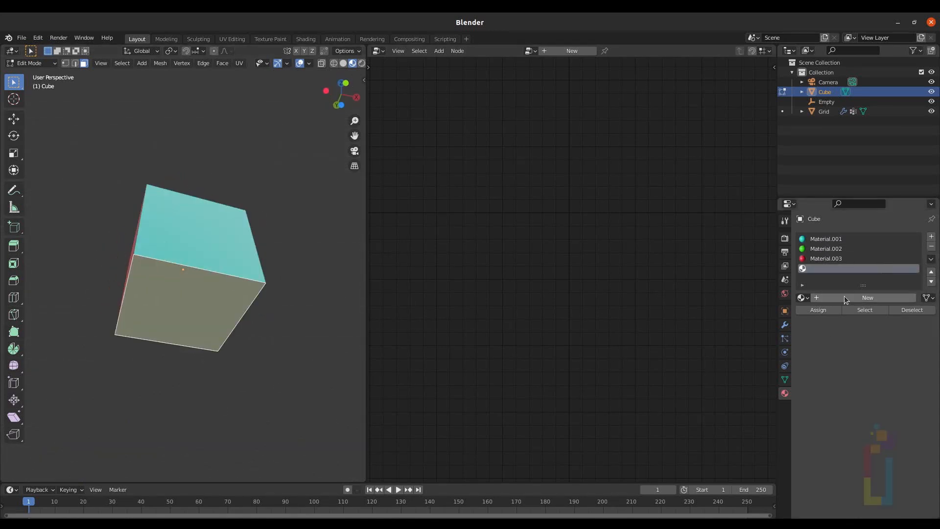
left_click(845, 299)
left_click(817, 309)
left_click(882, 410)
left_click(850, 325)
Step: Select the remaining faces, assign them a fifth new white material, and leave Edit Mode
middle_click_drag(161, 210, 274, 314)
left_click(139, 277)
middle_click_drag(294, 279, 196, 274)
left_click(210, 274, "shift")
middle_click_drag(255, 275, 208, 274)
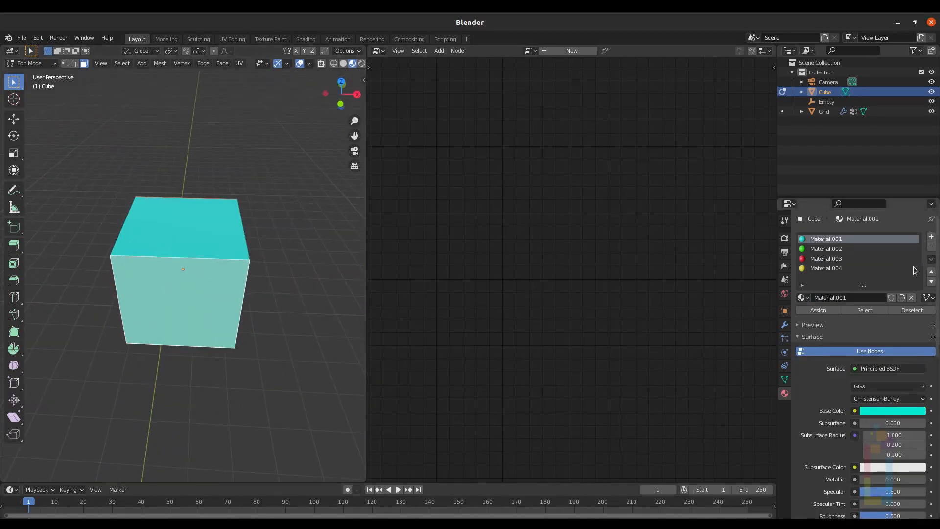
left_click(930, 236)
left_click(845, 299)
left_click(818, 309)
key("Tab")
Step: Select the Grid and set the proximity modifier's Global Influence to 0 and Highest distance to 5 m
middle_click_drag(263, 238, 227, 214)
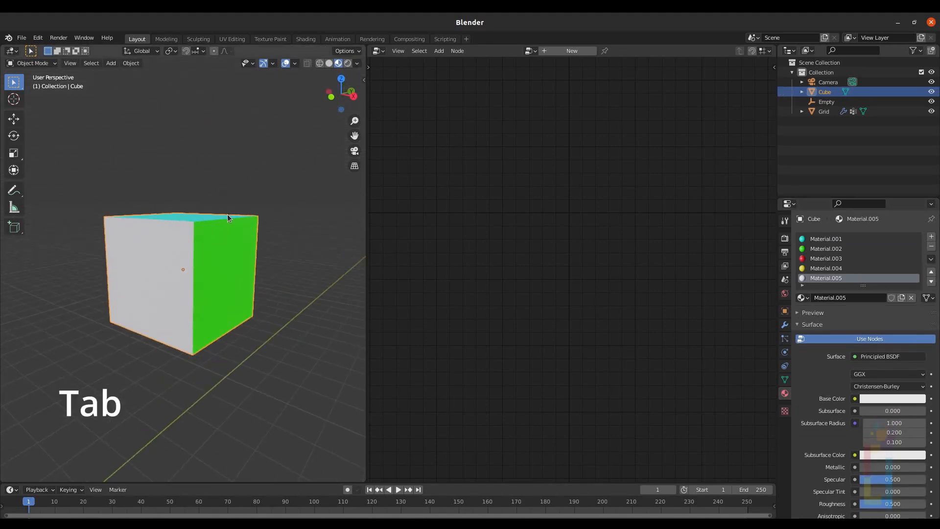
scroll(215, 257, "down", 2)
middle_click_drag(216, 258, 358, 103, "shift")
left_click(169, 326)
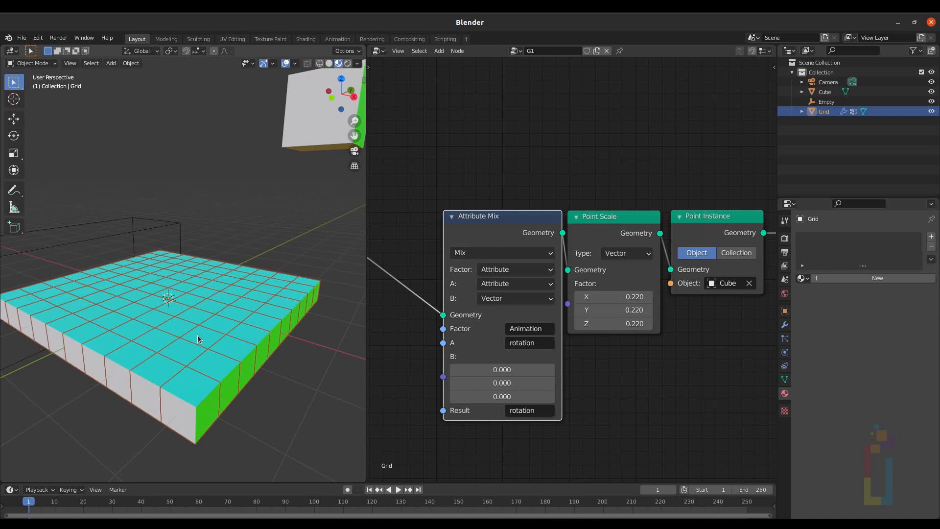
left_click(785, 326)
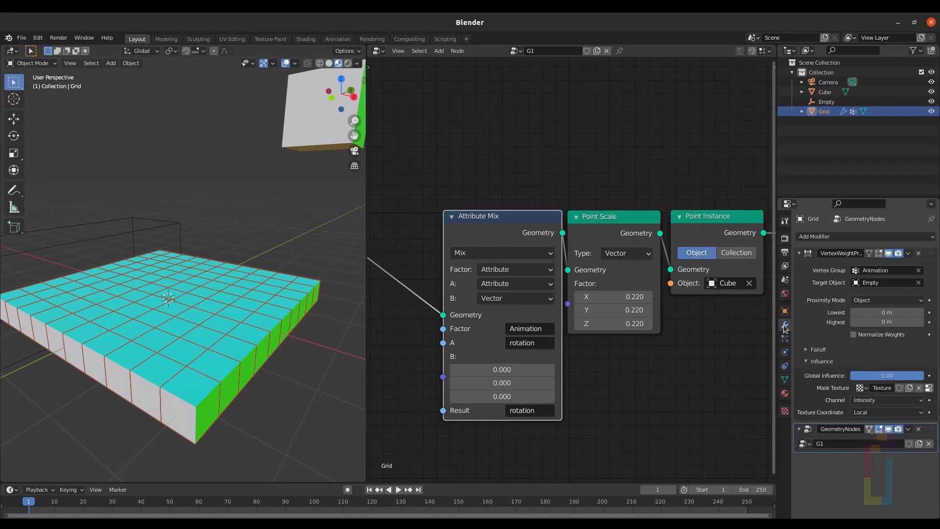
left_click_drag(917, 376, 843, 376)
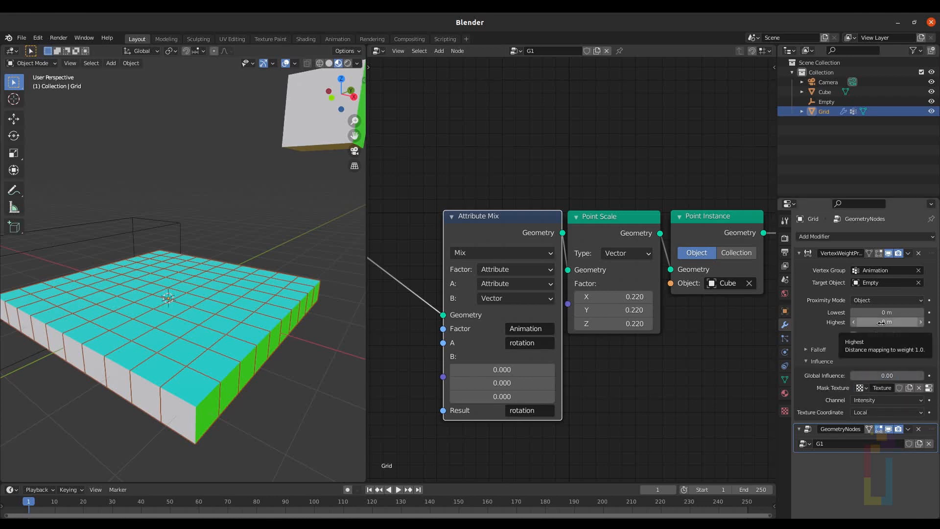
left_click_drag(878, 323, 887, 323)
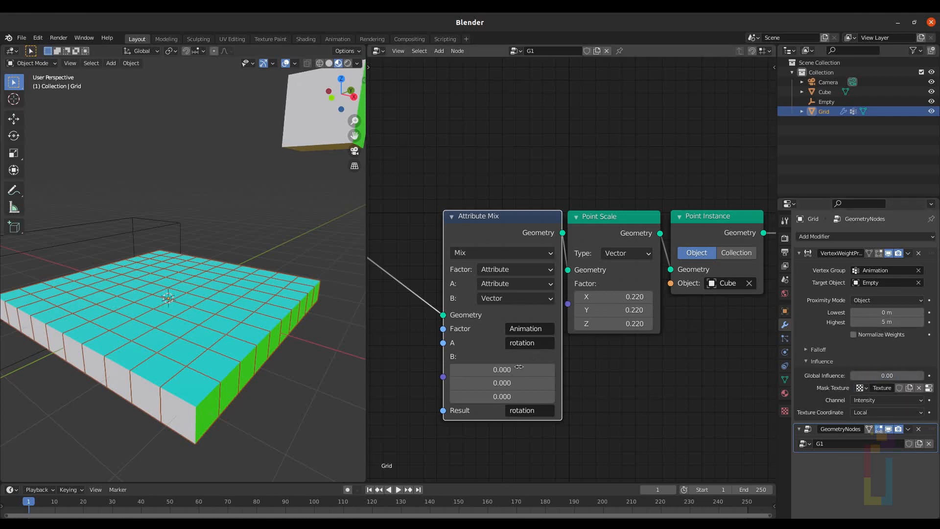
Step: Set the Attribute Mix B vector's Y value to 3.14
left_click_drag(490, 383, 592, 382)
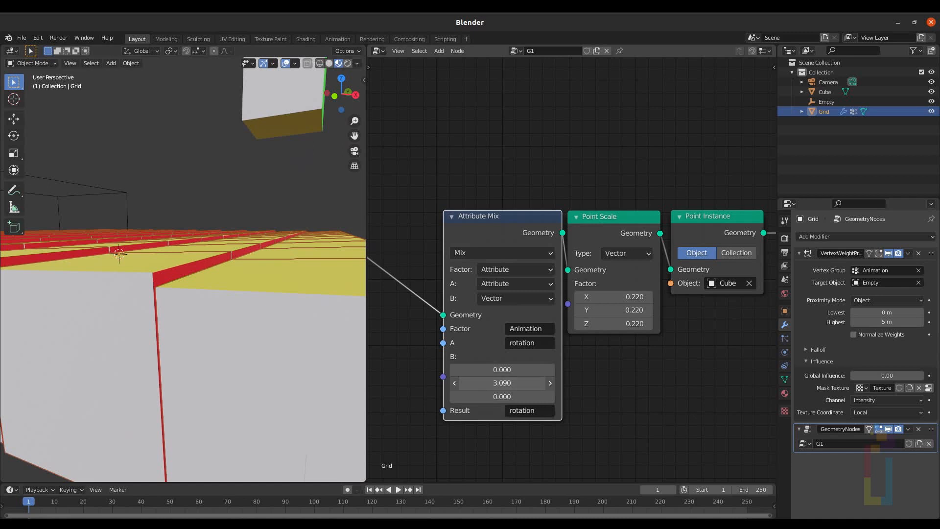
left_click_drag(502, 382, 505, 382)
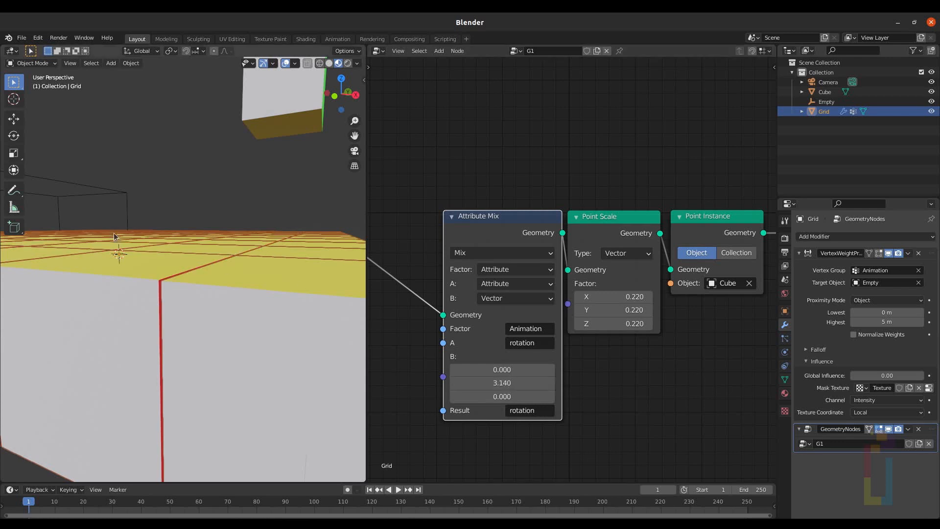
scroll(142, 223, "down", 5)
mouse_move(183, 217)
middle_mouse_down()
mouse_move(157, 262)
mouse_move(169, 225)
mouse_move(181, 228)
middle_mouse_up()
scroll(169, 225, "up", 5)
scroll(181, 231, "up", 4)
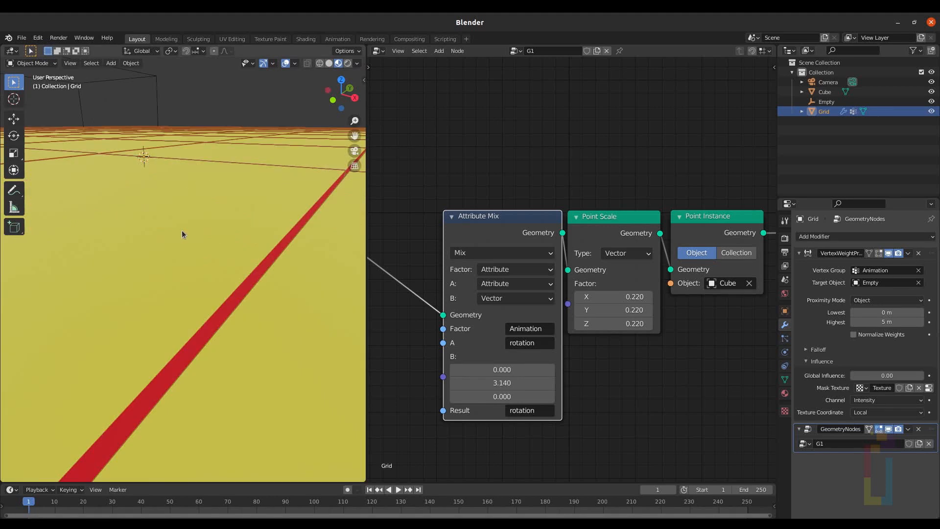
Step: Set the proximity modifier's Global Influence to 10 and Highest distance to 10 m
scroll(181, 230, "down", 8)
left_click_drag(859, 374, 932, 373)
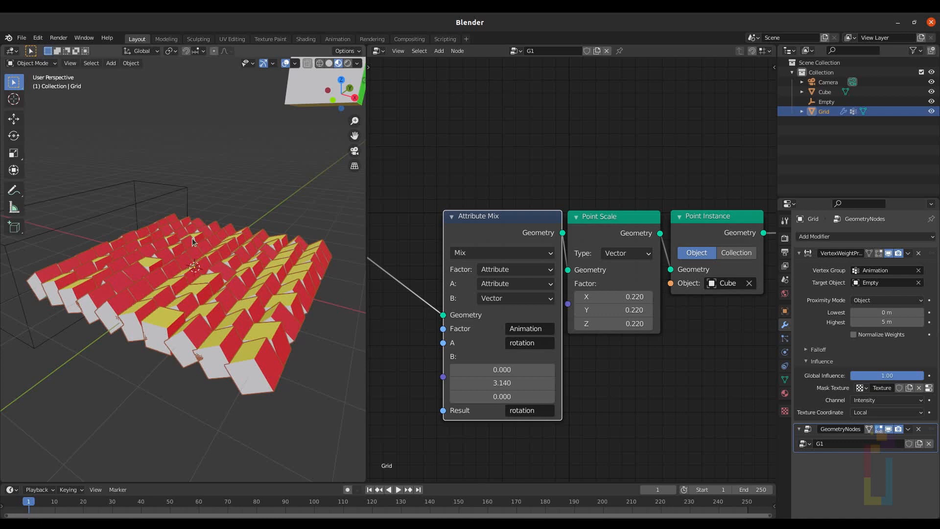
double_click(896, 374)
type("10")
key("Return")
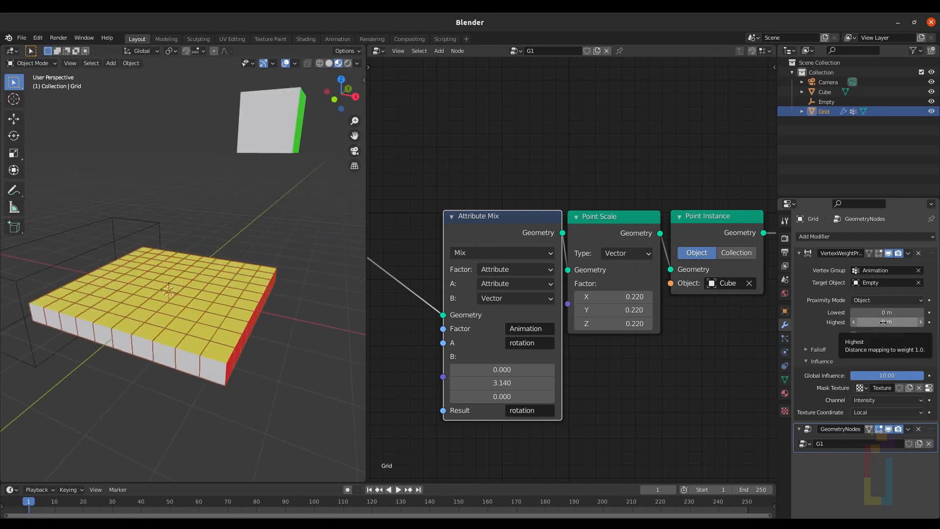
mouse_move(886, 322)
left_mouse_down()
mouse_move(866, 321)
mouse_move(888, 322)
left_mouse_up()
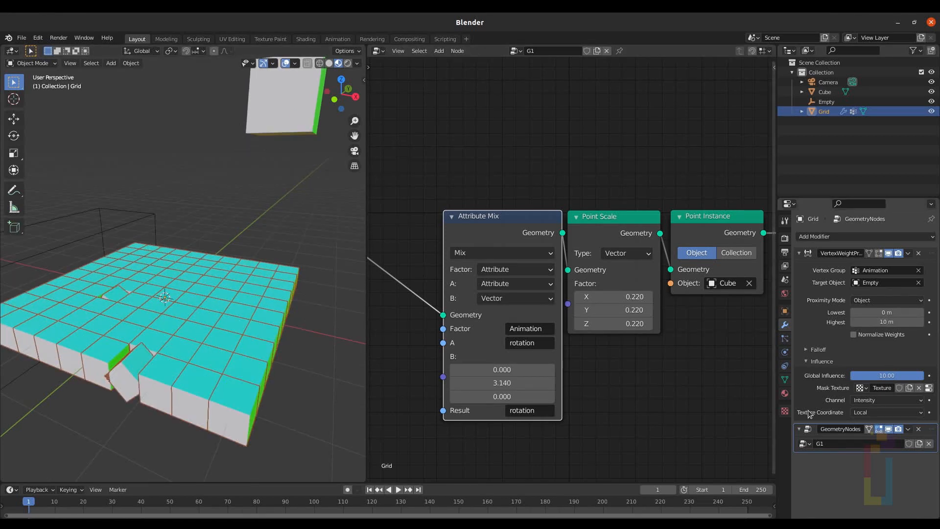
Step: Set the Clouds texture's contrast to 1.30 and return to the modifier properties
left_click(784, 413)
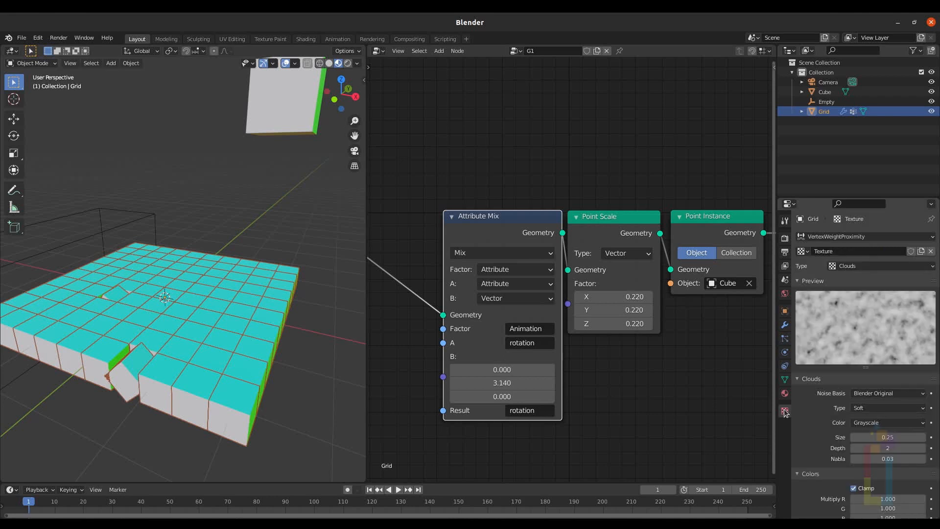
scroll(881, 441, "down", 3)
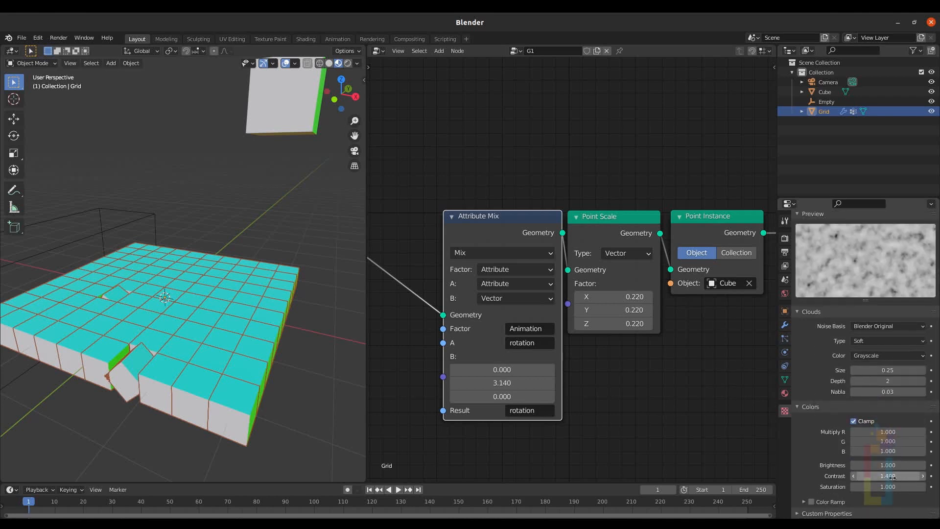
left_click_drag(893, 475, 869, 474)
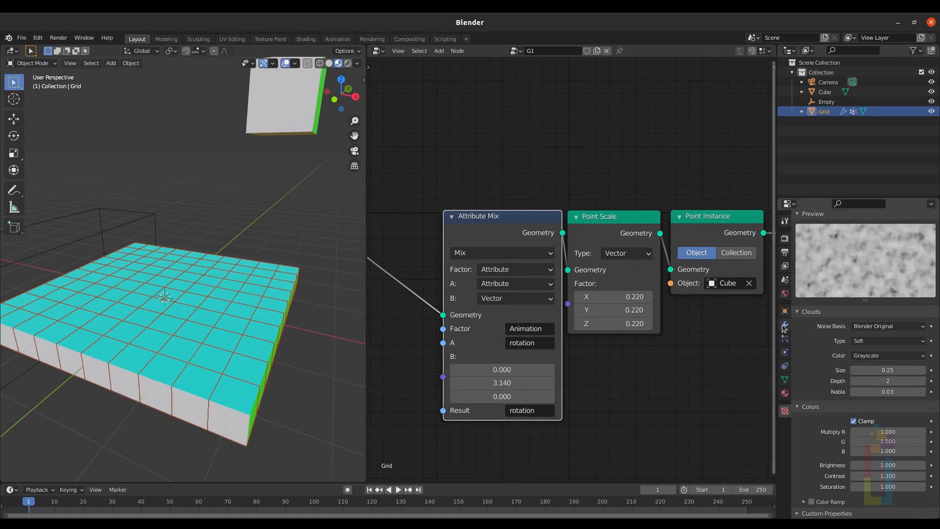
left_click(784, 327)
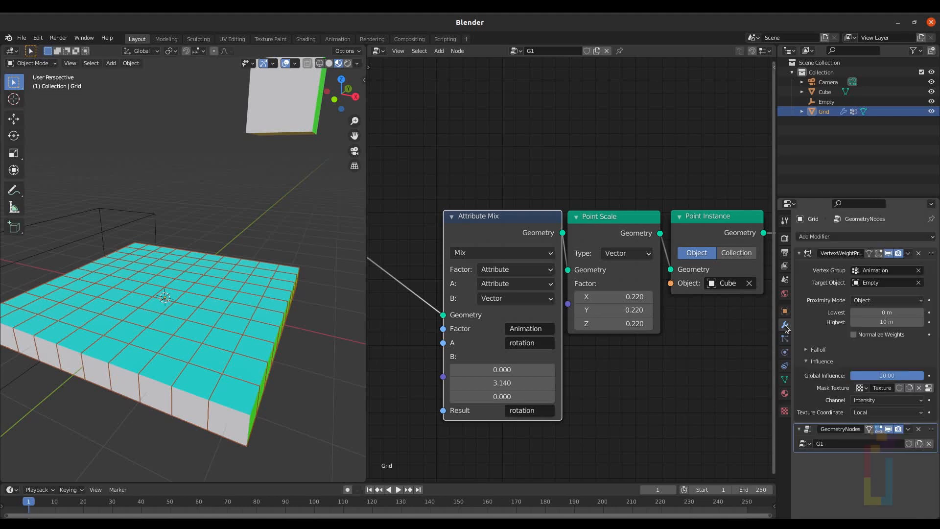
Step: Hide the GeometryNodes modifier from the viewport and switch the Grid into Weight Paint mode to inspect the Animation weights
left_click_drag(887, 322, 875, 321)
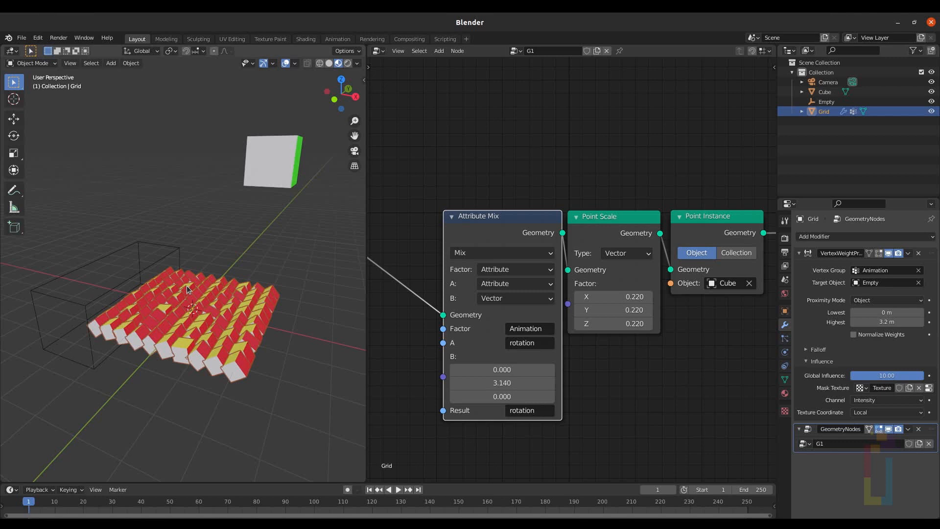
left_click(889, 429)
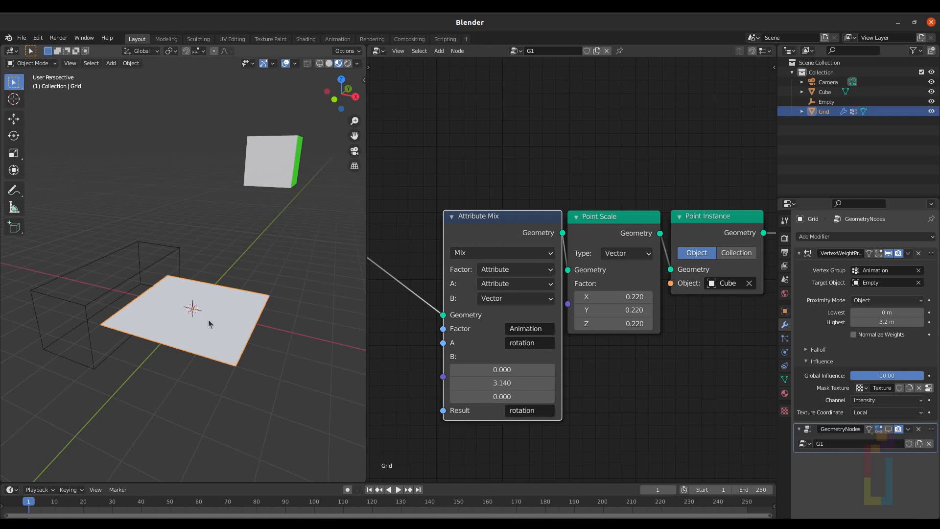
key("ctrl+Tab")
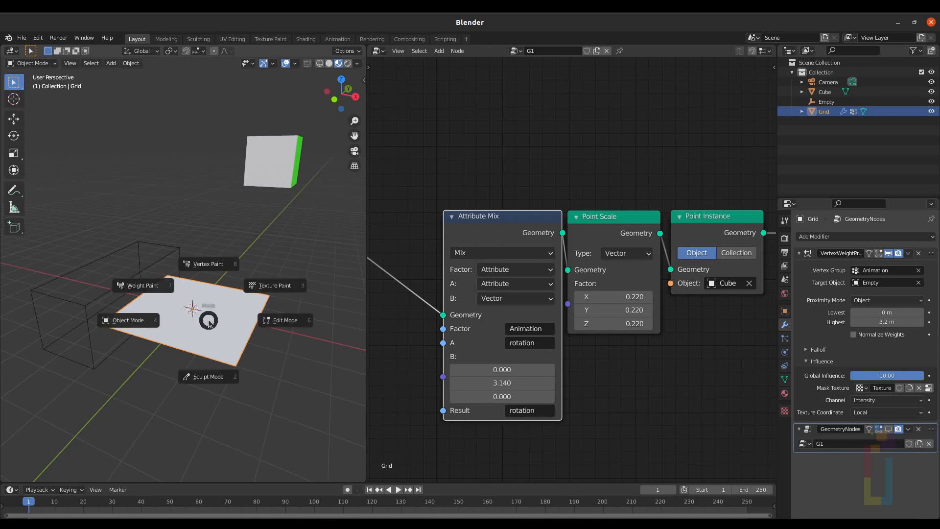
left_click(133, 290)
scroll(196, 294, "up", 2)
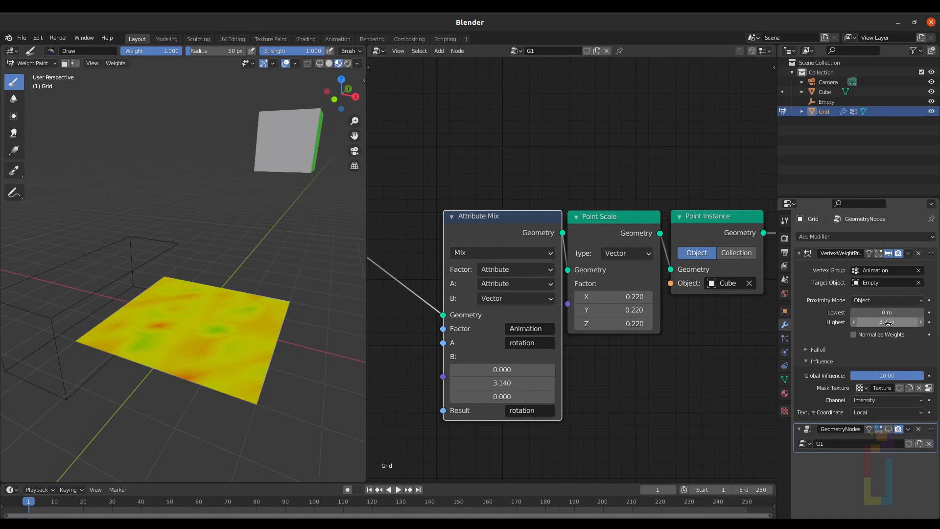
Step: Set the proximity modifier's Highest distance to 10 m
left_click_drag(887, 322, 938, 322)
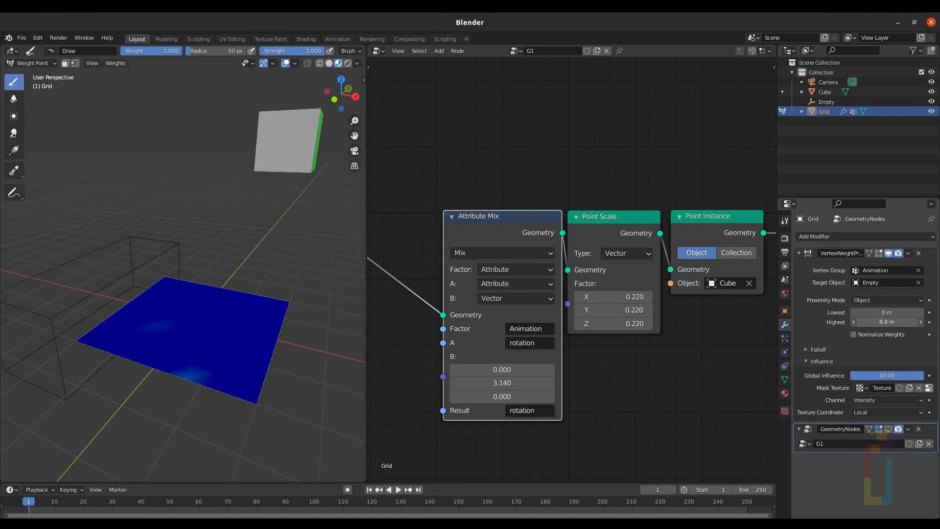
type("10")
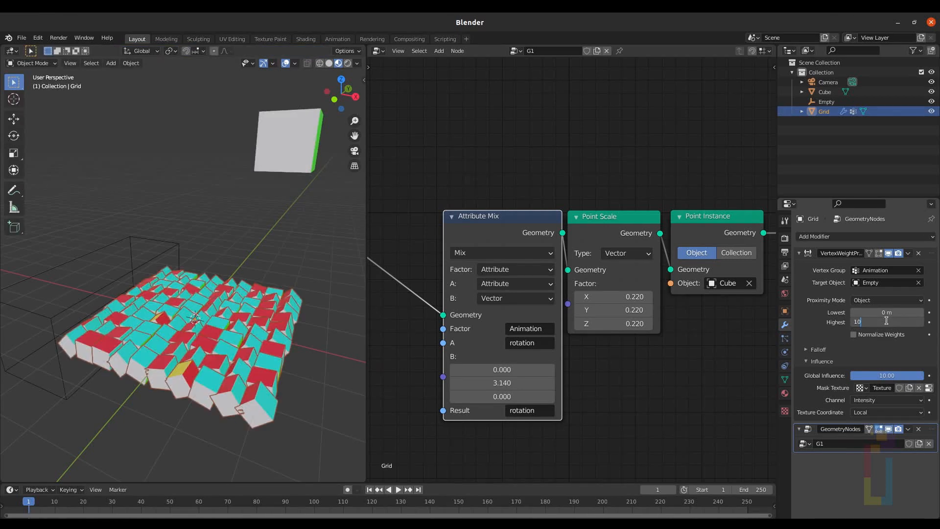
key("Return")
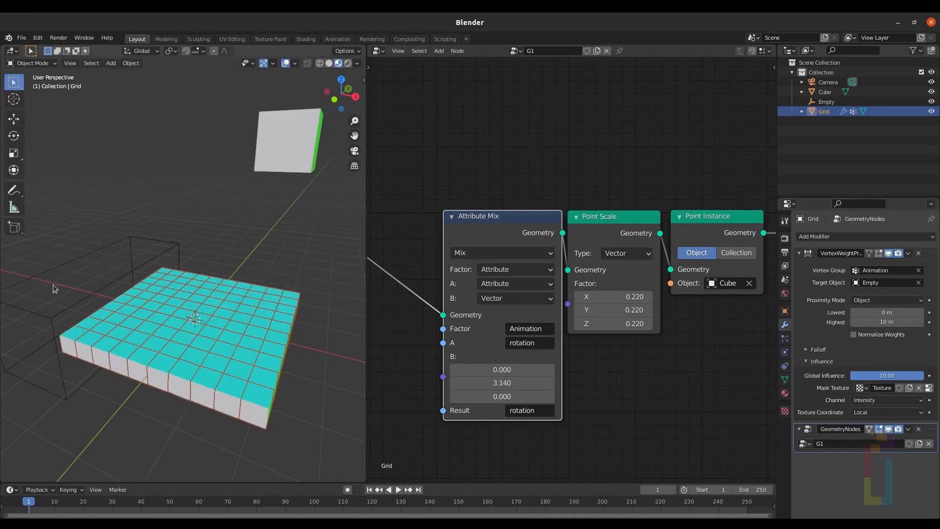
Step: Select the Empty and preview moving it along X, cancelling the move
left_click(90, 294)
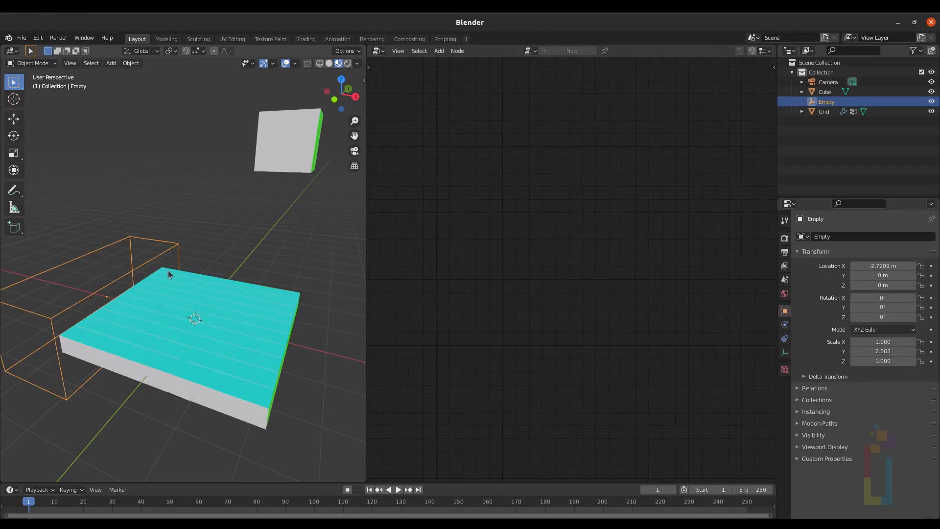
key("g")
key("x")
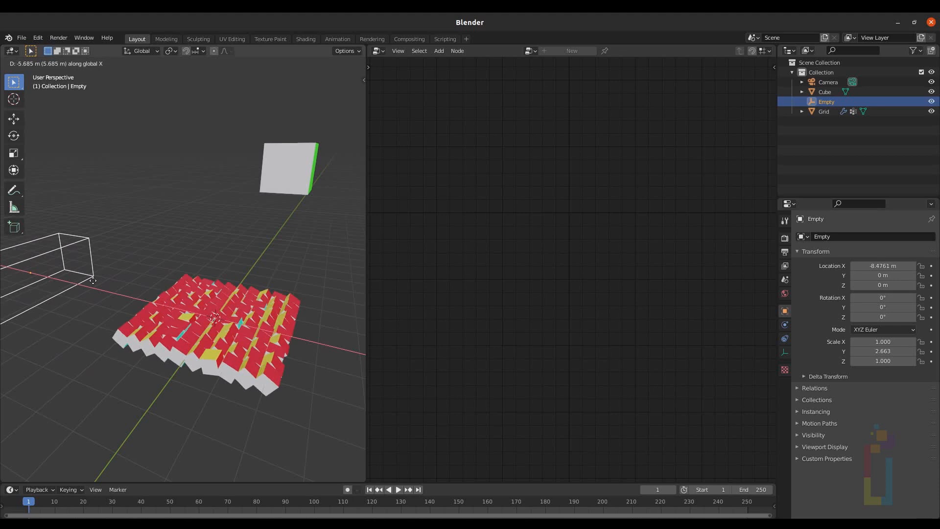
key("Escape")
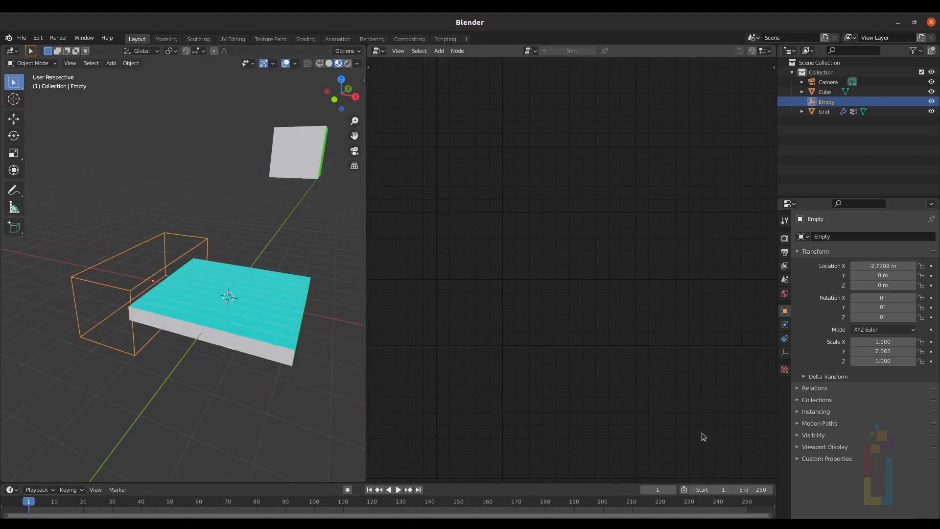
Step: Set the scene's end frame to 90
left_click(757, 488)
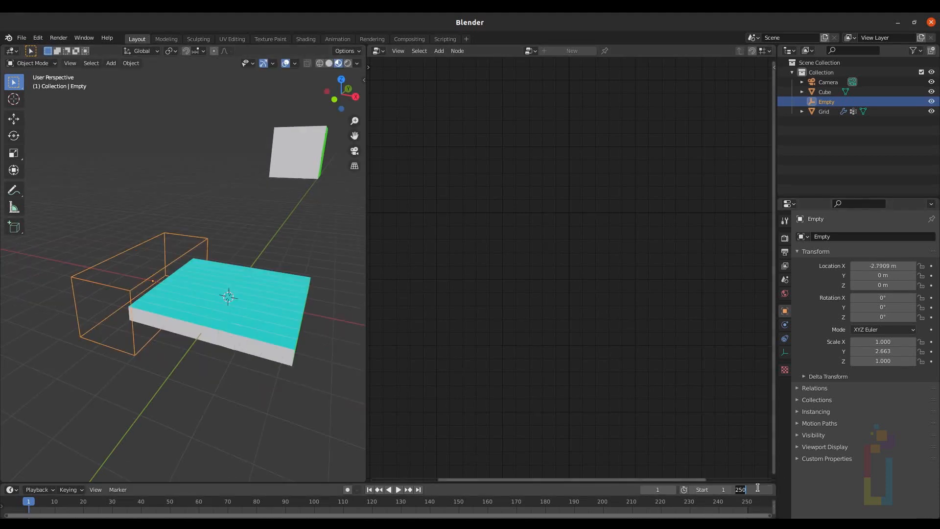
type("90")
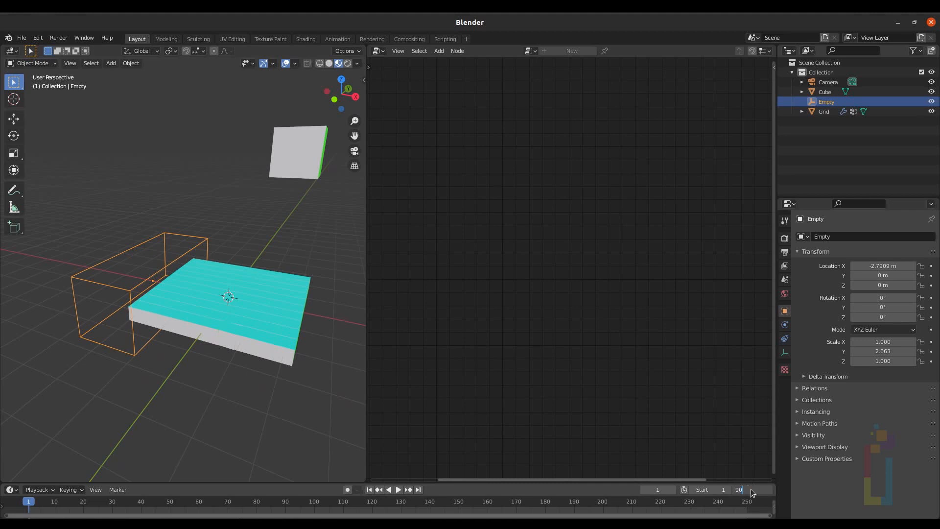
key("Return")
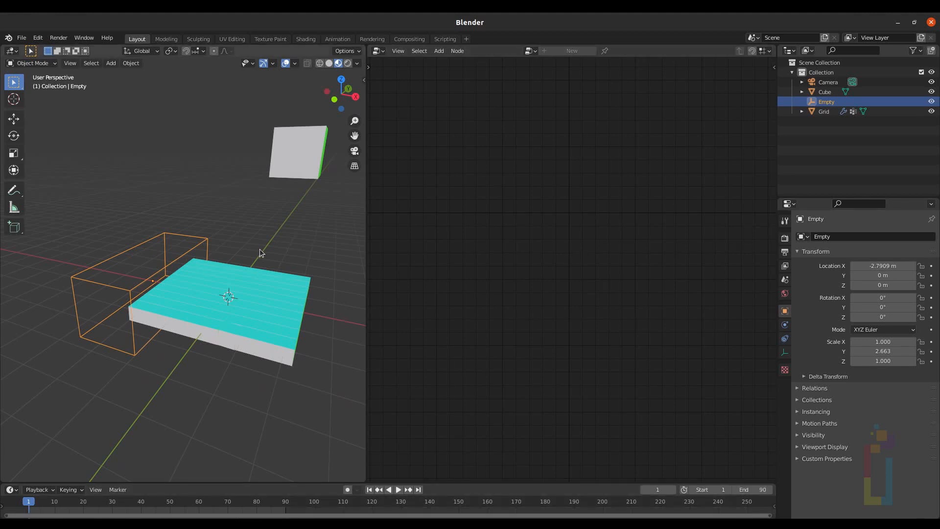
Step: Insert a single keyframe on the Empty's X location at frame 1
key("n")
right_click(308, 100)
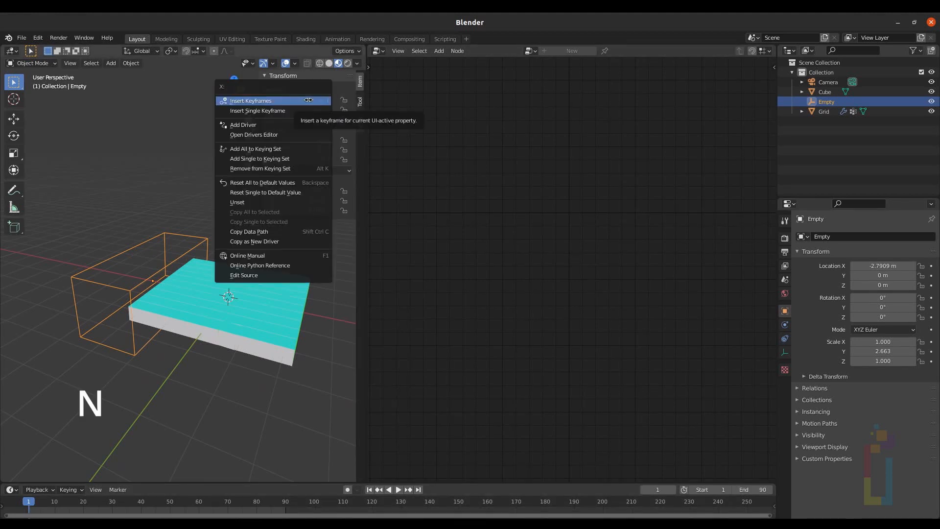
left_click(278, 110)
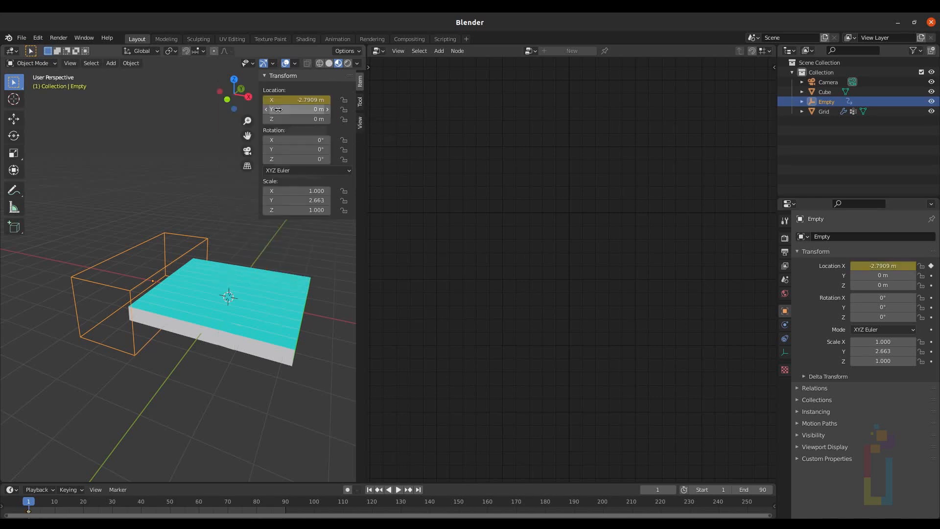
Step: At frame 70, set the Empty's X location to about -9.88 m and insert a single keyframe
key("space")
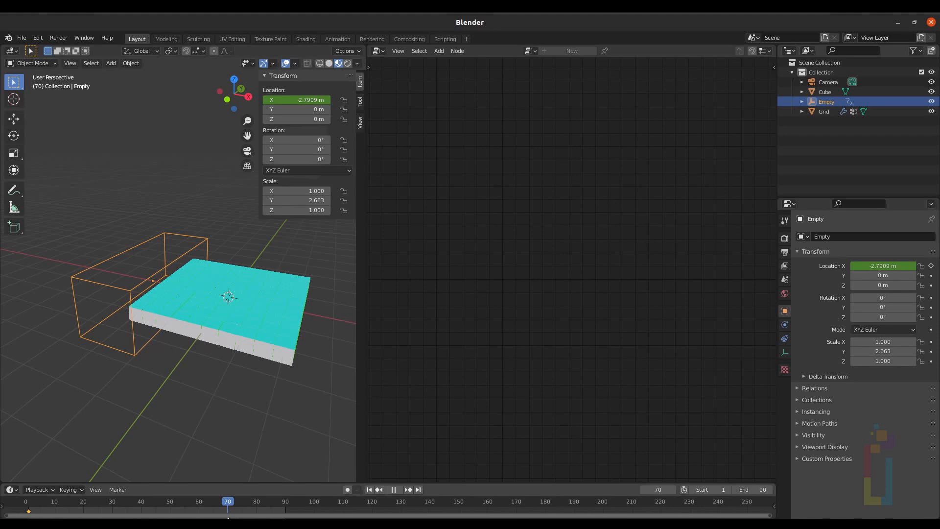
key("space")
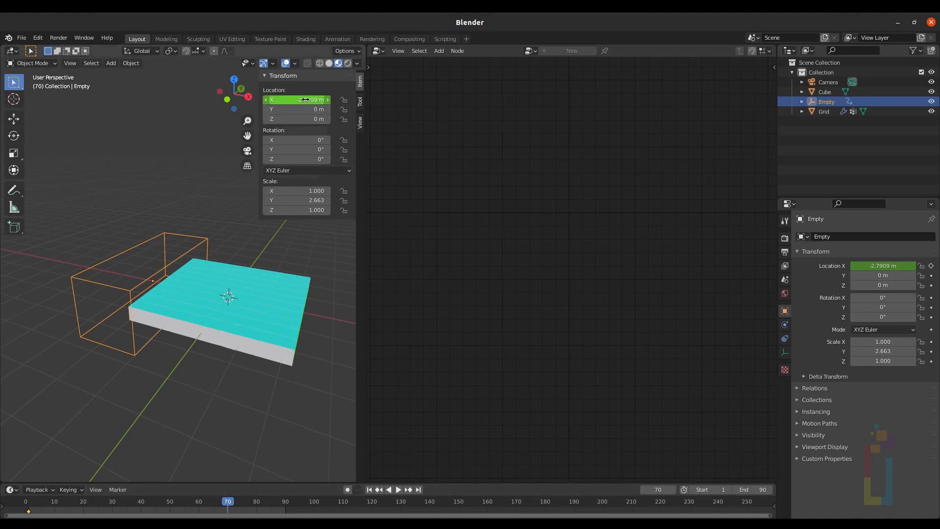
left_click_drag(305, 99, 125, 99)
right_click(304, 99)
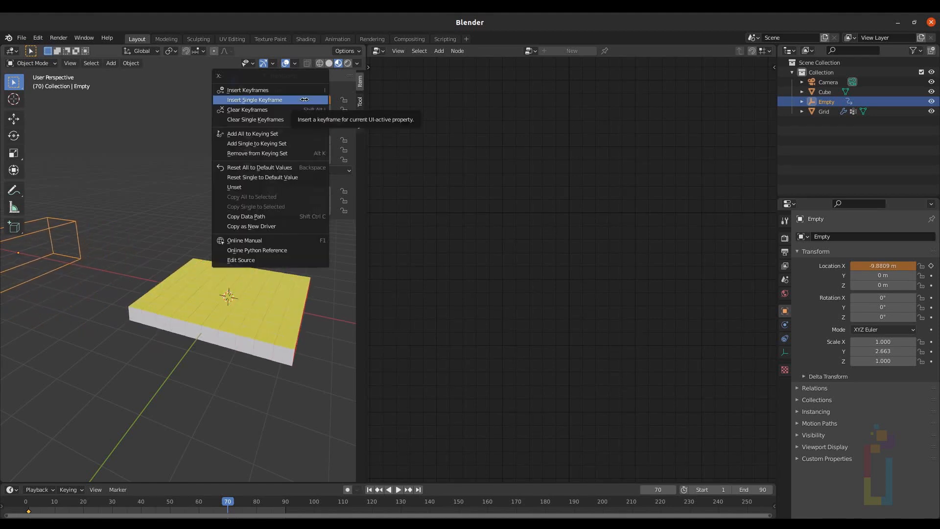
left_click(304, 99)
Step: At frame 30, set the Empty's X location to about -7.71 m and insert a single keyframe
left_click(112, 511)
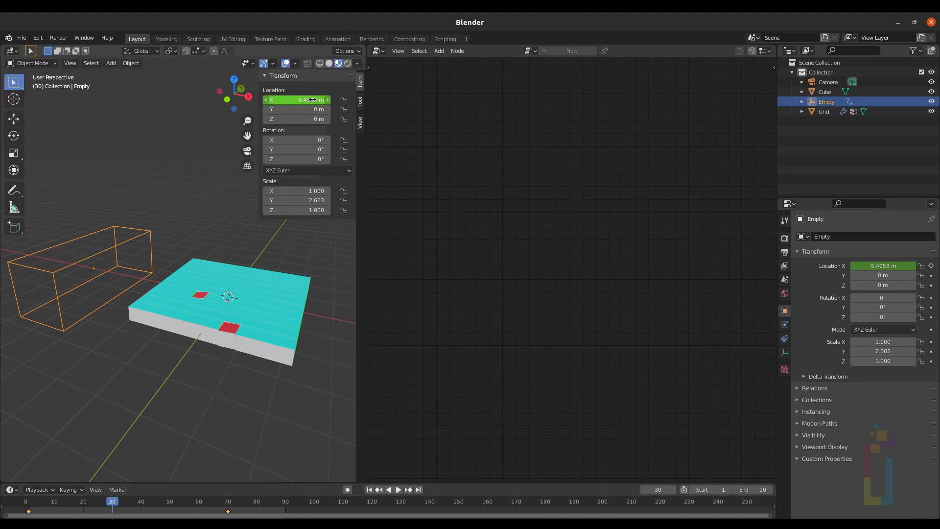
left_click_drag(309, 100, 279, 100)
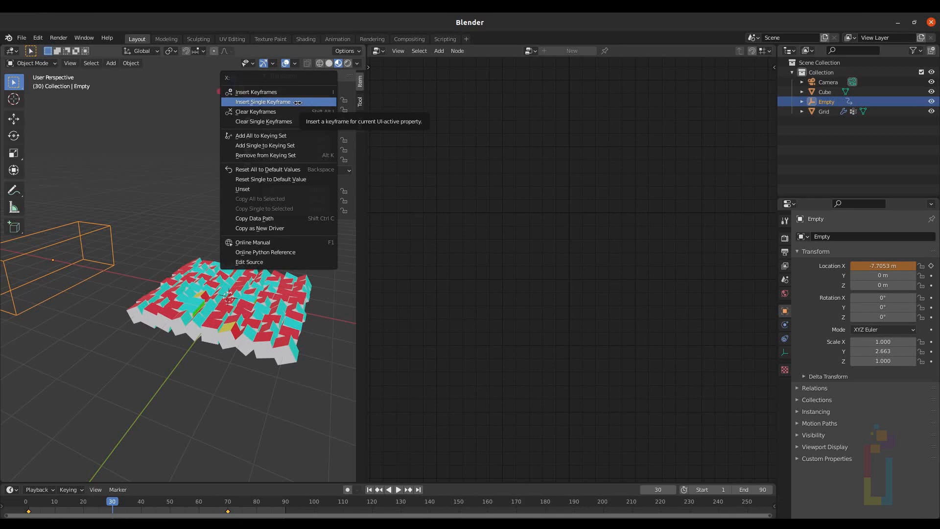
left_click(313, 101)
Step: At frame 50, insert a single keyframe on the Empty's X location
left_click_drag(112, 500, 170, 501)
right_click(301, 101)
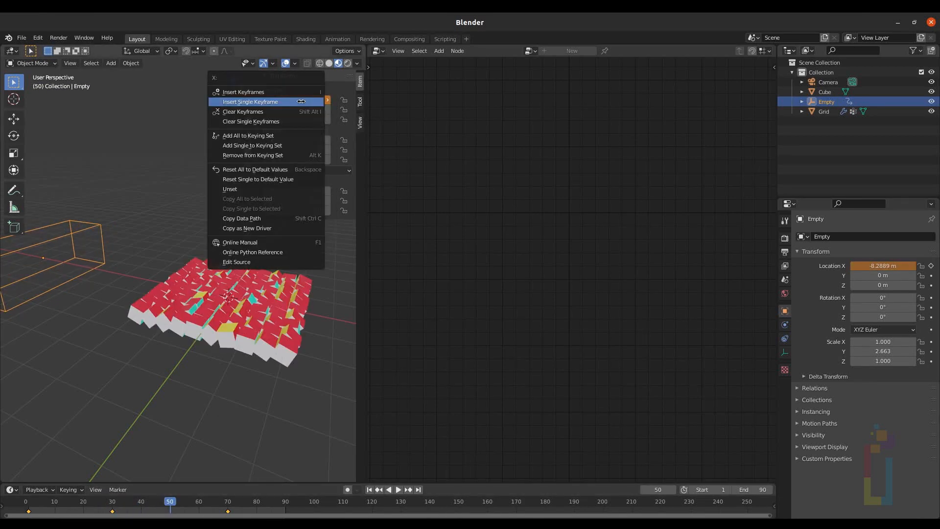
left_click(274, 102)
Step: Change the interpolation mode of the Empty's keyframes
right_click(131, 505)
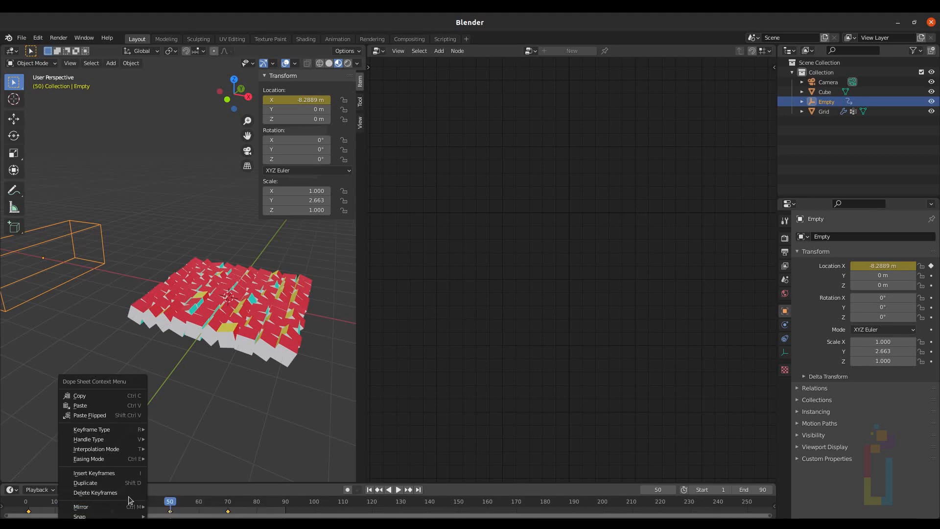
mouse_move(115, 449)
left_click(175, 391)
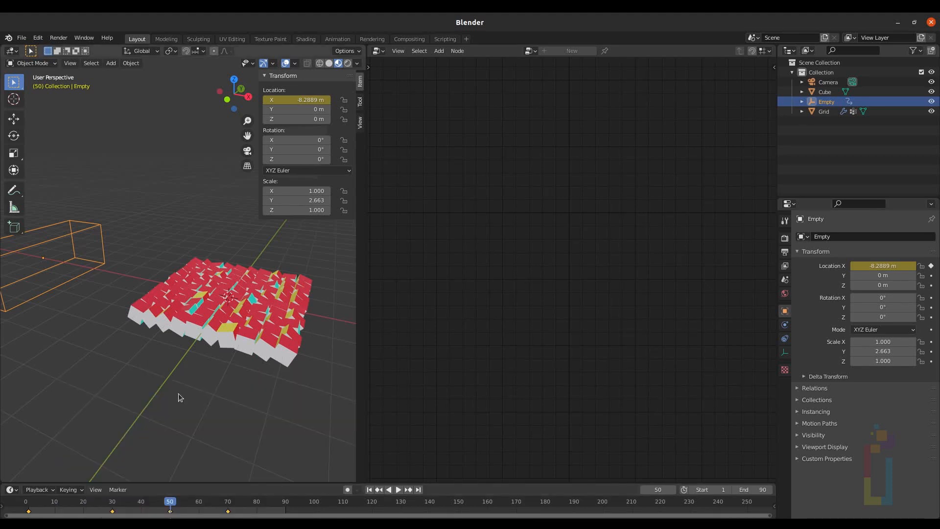
Step: Jump to frame 1, select the Camera and reset its location and rotation to zero
left_click(369, 489)
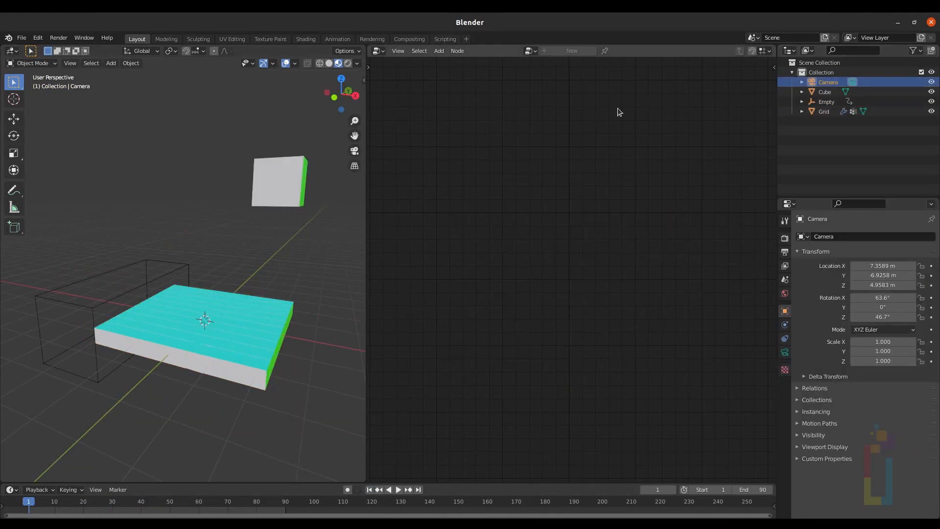
key("n")
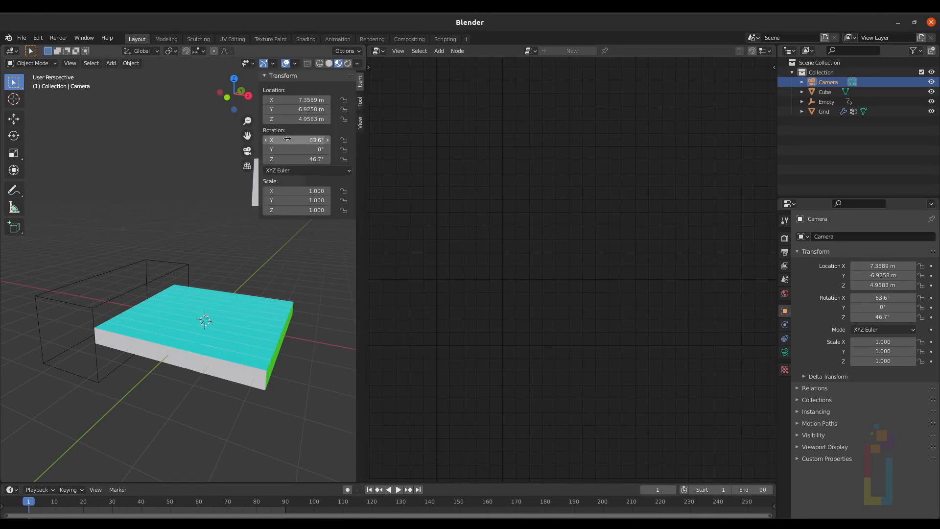
left_click_drag(313, 141, 313, 159)
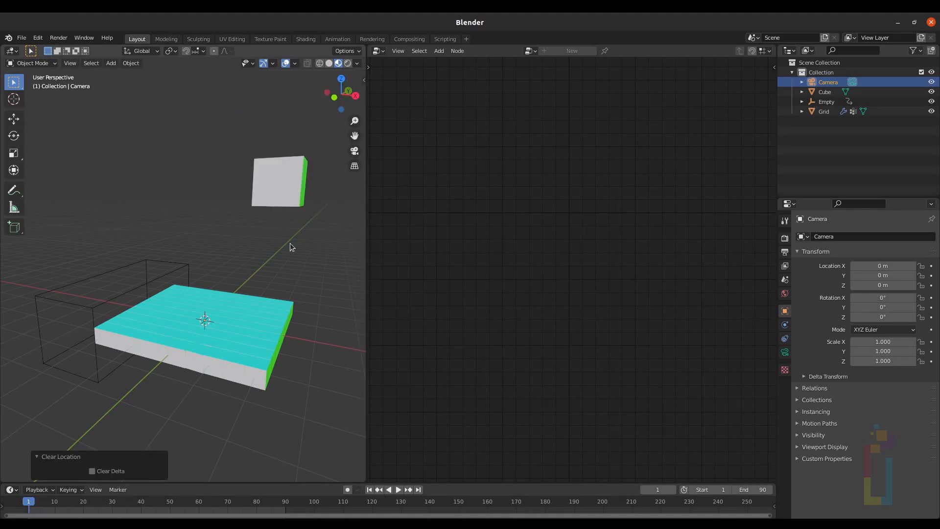
key("alt+g")
Step: Raise the Camera along Z to about 4.9 m above the grid
mouse_move(270, 304)
middle_mouse_down()
mouse_move(236, 305)
mouse_move(242, 299)
mouse_move(254, 308)
middle_mouse_up()
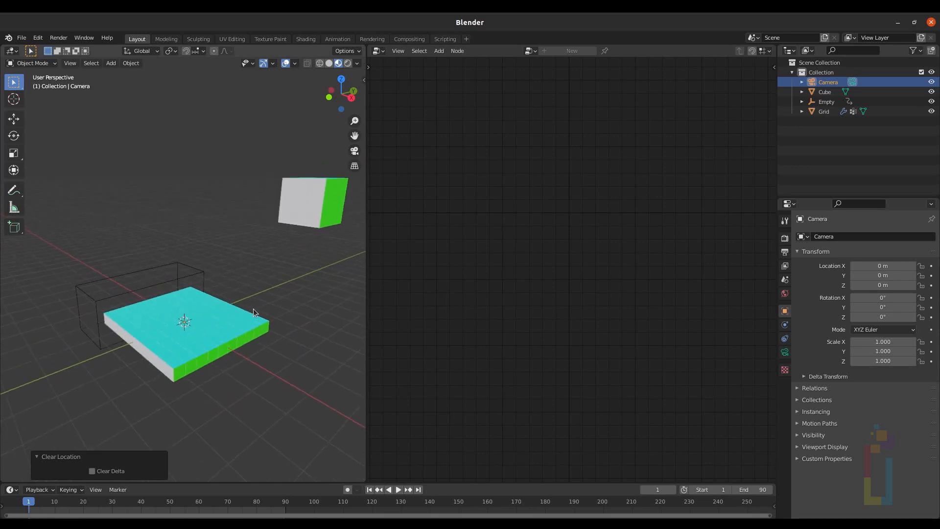
key("g")
key("z")
key("g")
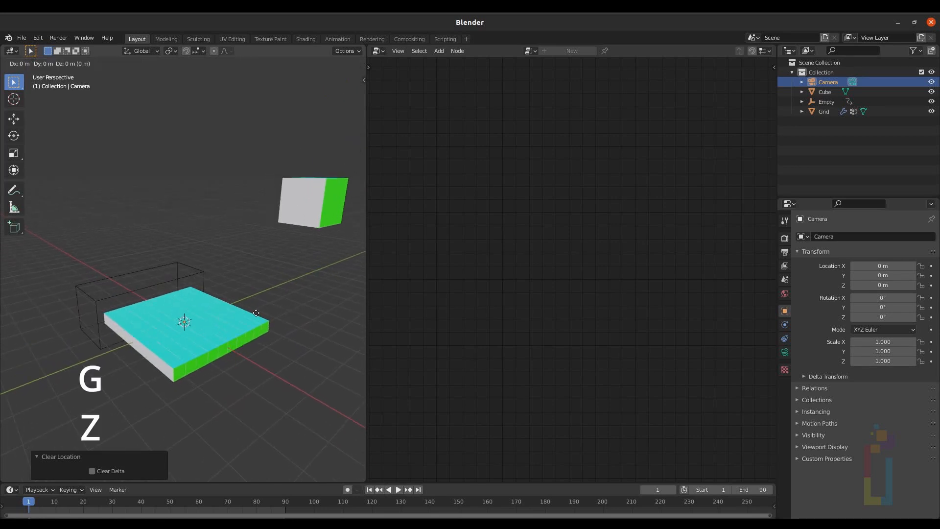
key("z")
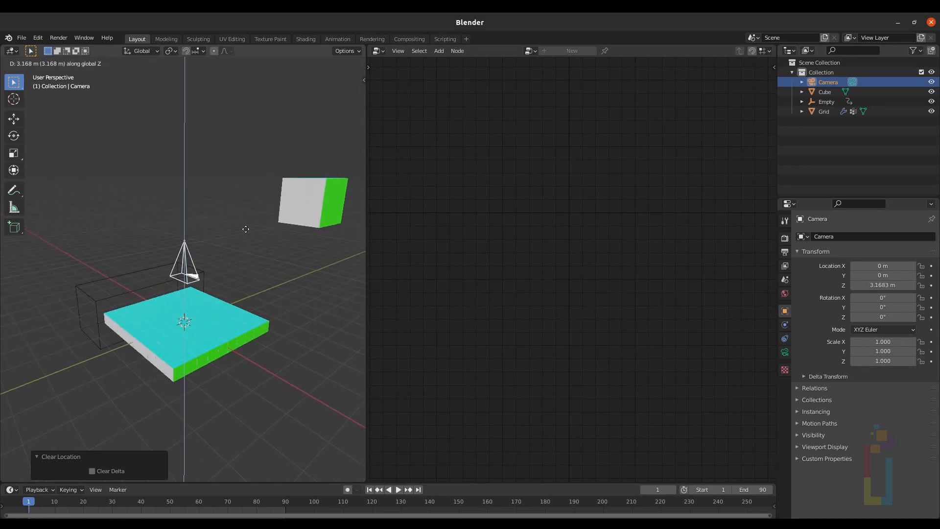
left_click(246, 181)
Step: Look through the camera and move the Camera along Z to frame the grid
key("KP_0")
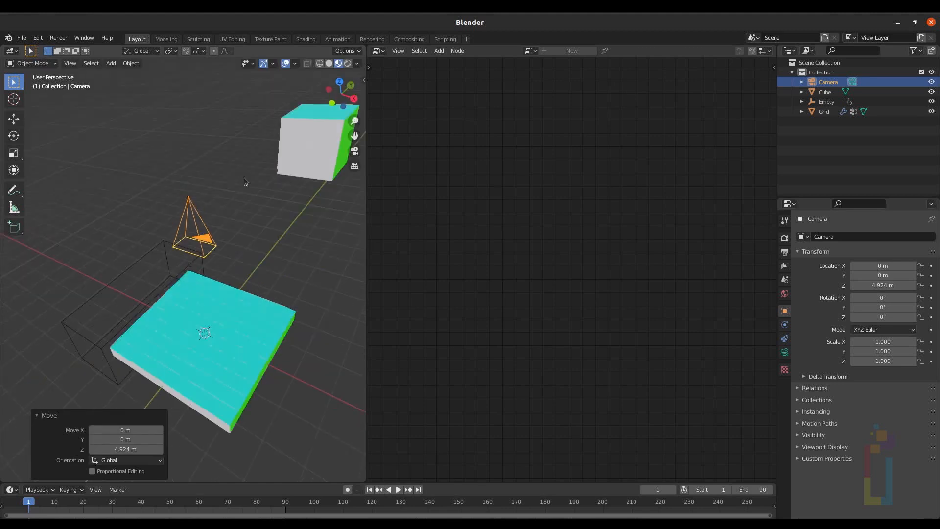
key("g")
key("z")
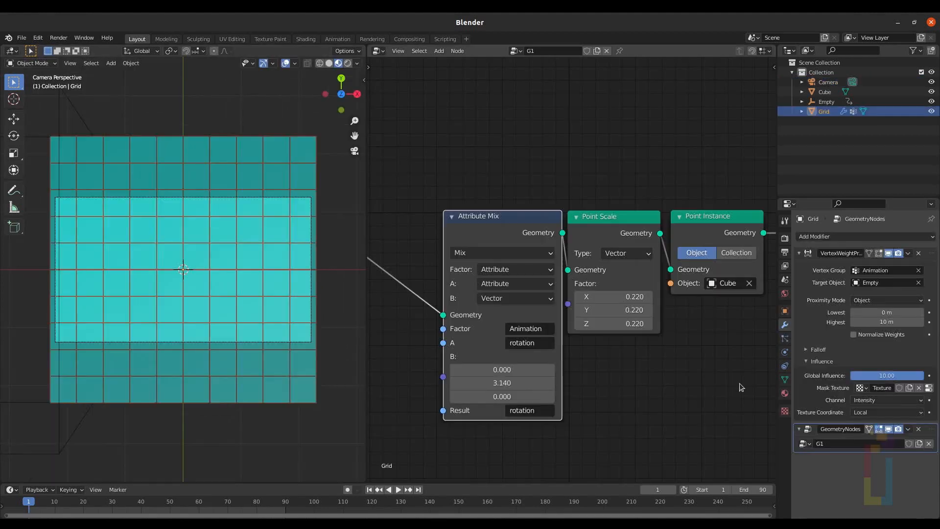
Step: Hide the Grid's GeometryNodes modifier and, in Edit Mode, delete the vertex rows above the camera frame
left_click(889, 429)
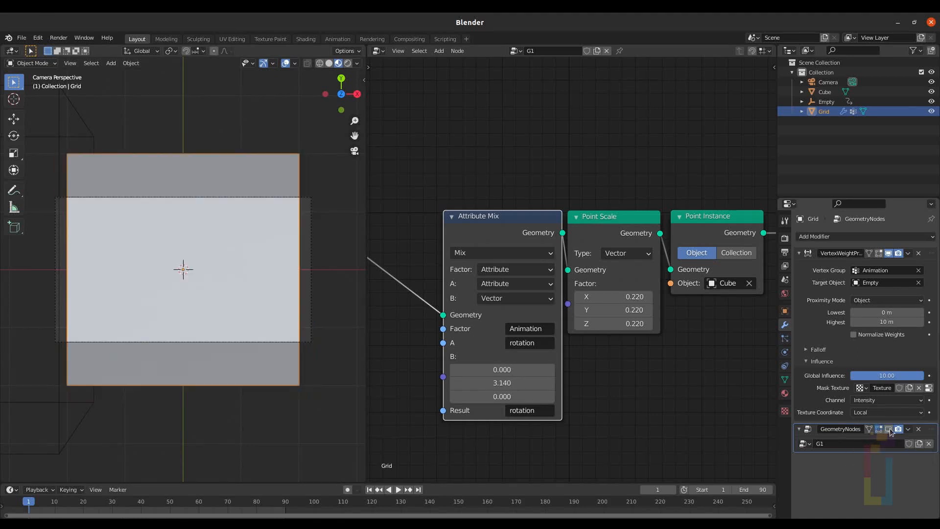
key("Tab")
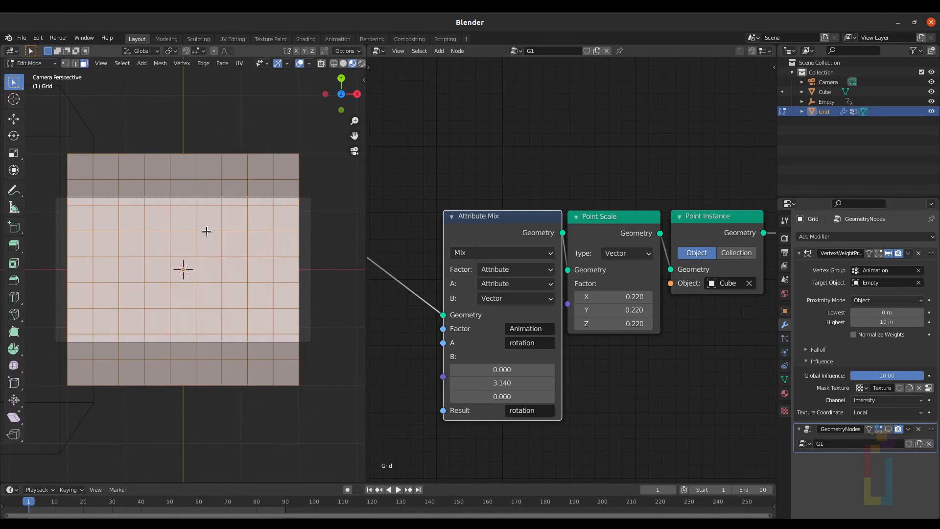
key("1")
left_click_drag(44, 125, 332, 188)
key("x")
left_click(321, 188)
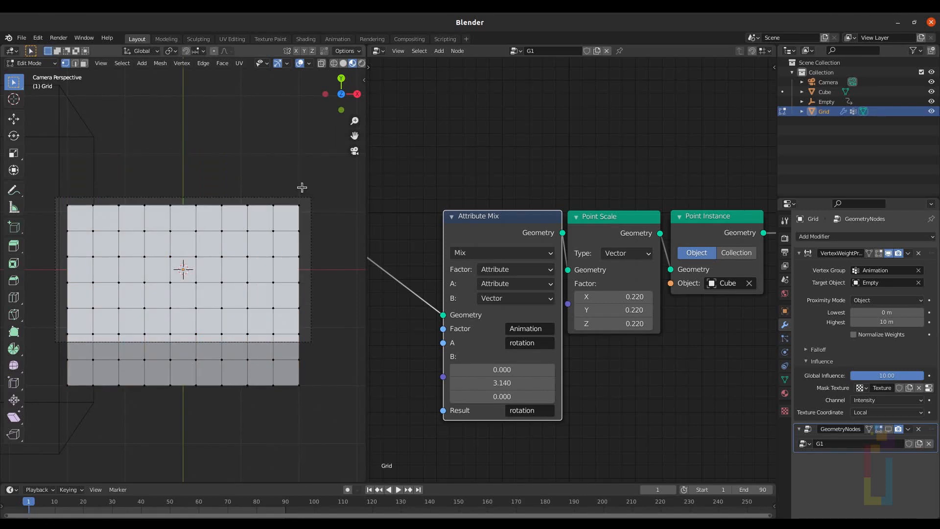
Step: Delete the vertex rows below the camera frame, return to Object Mode and re-enable the GeometryNodes modifier in the viewport
left_click_drag(52, 357, 325, 394)
key("x")
left_click(318, 327)
key("Tab")
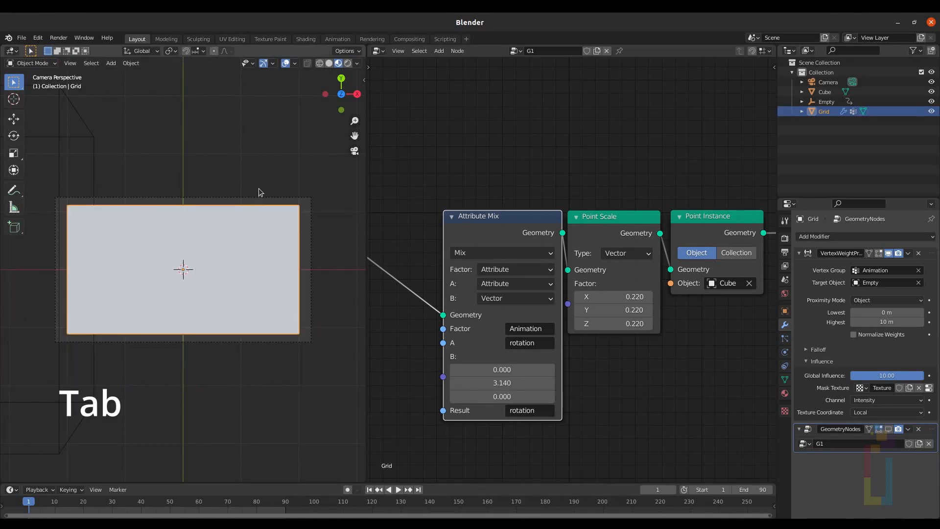
left_click(888, 429)
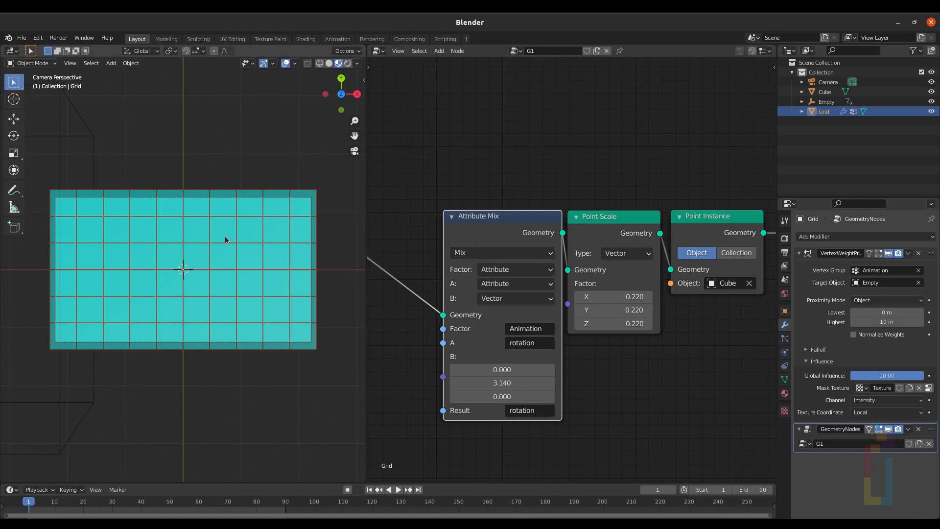
Step: Play the animation from the start and set the current frame to 40
key("space")
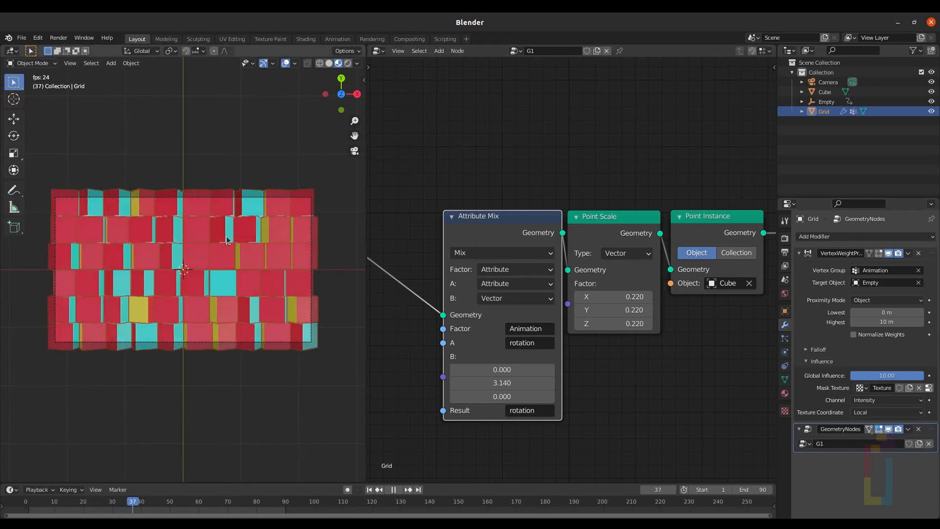
key("space")
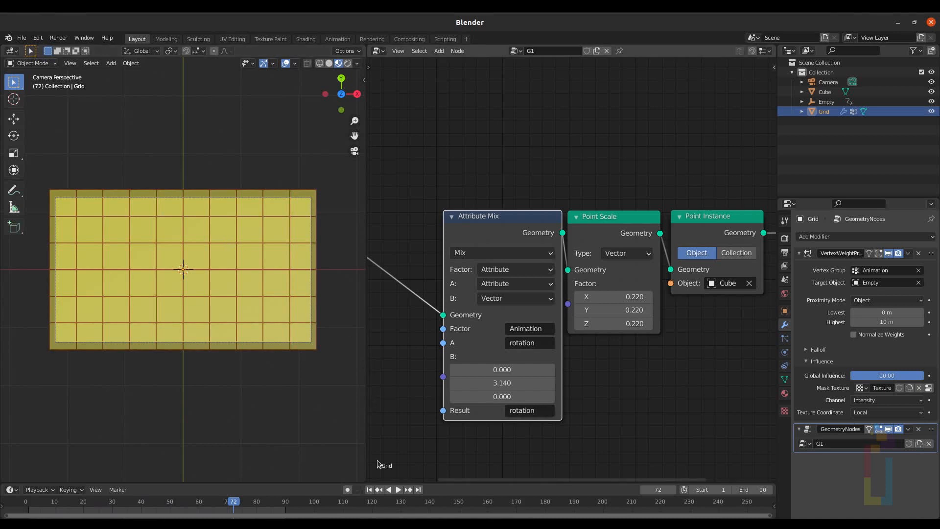
left_click(369, 489)
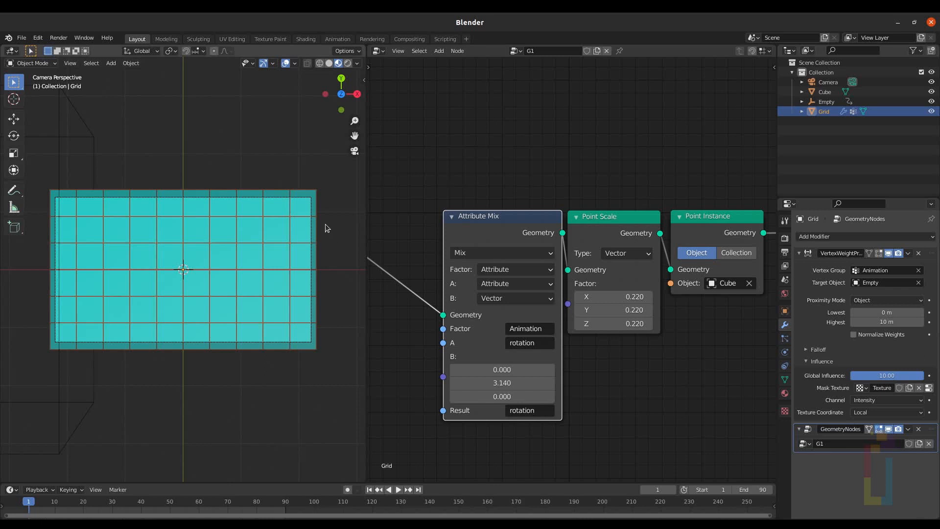
key("space")
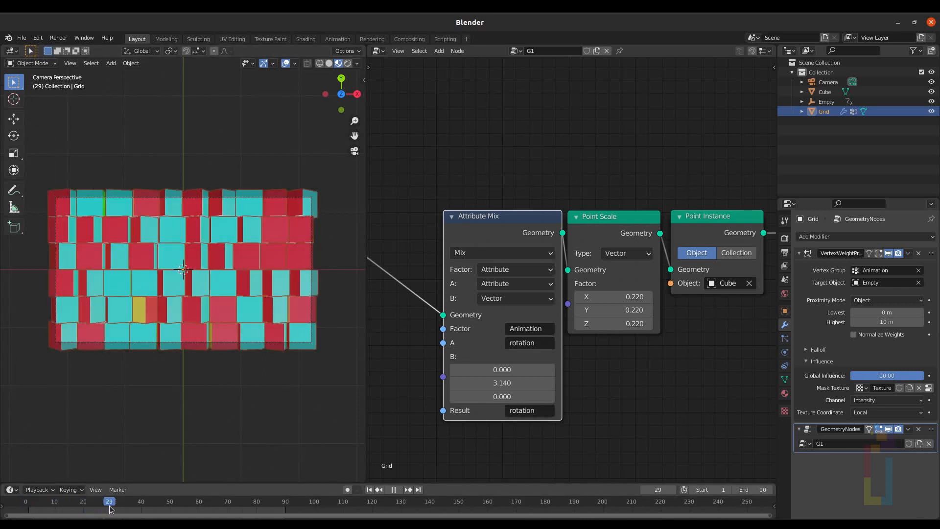
left_click_drag(129, 503, 141, 501)
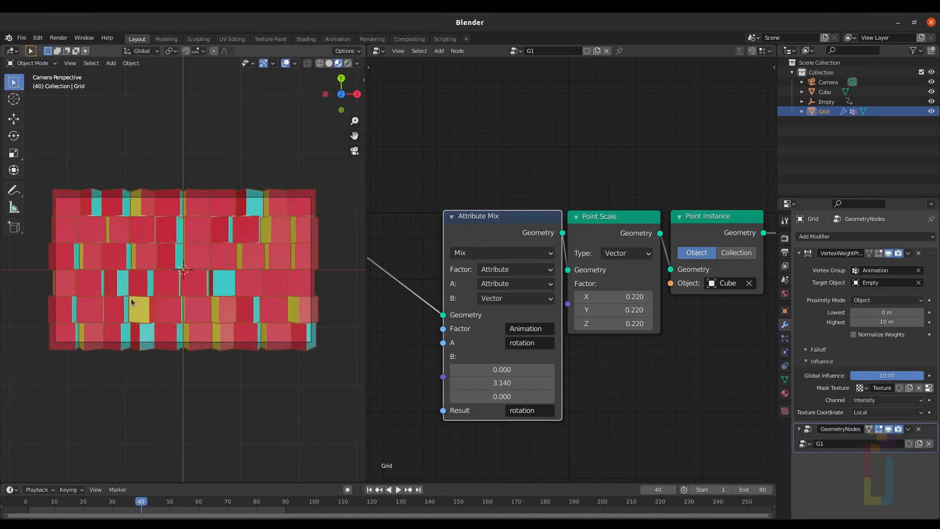
Step: Enable the Ambient Occlusion and Cryptomatte Material render passes for the view layer
left_click(785, 265)
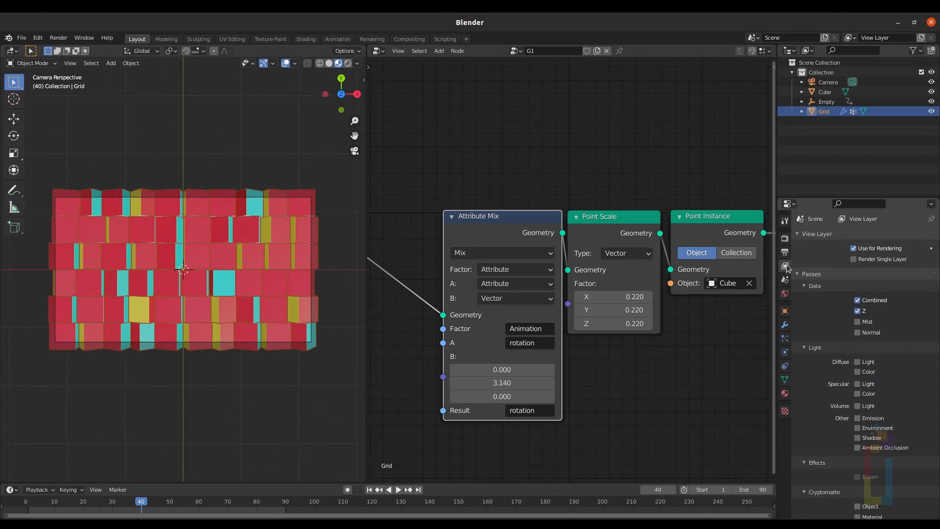
left_click(857, 448)
scroll(856, 448, "down", 4)
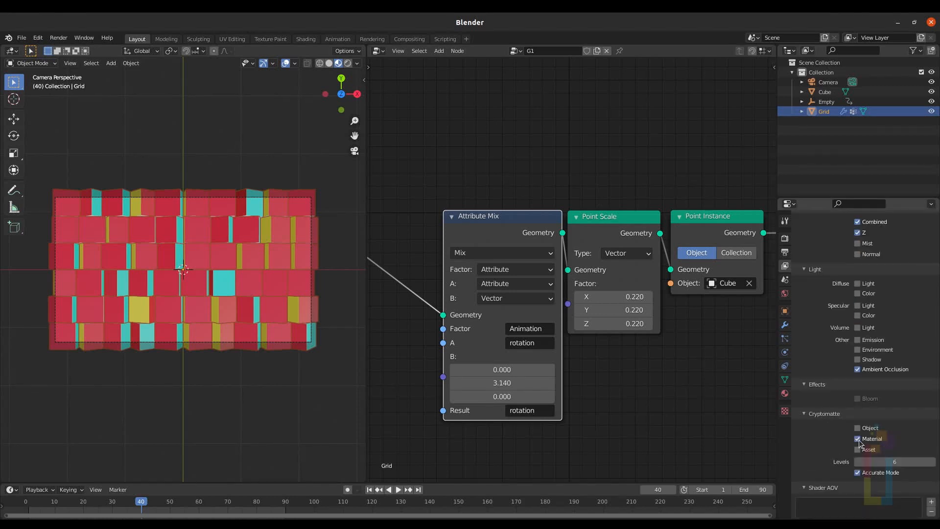
Step: Check the output resolution, render the current frame and close the render window
left_click(784, 253)
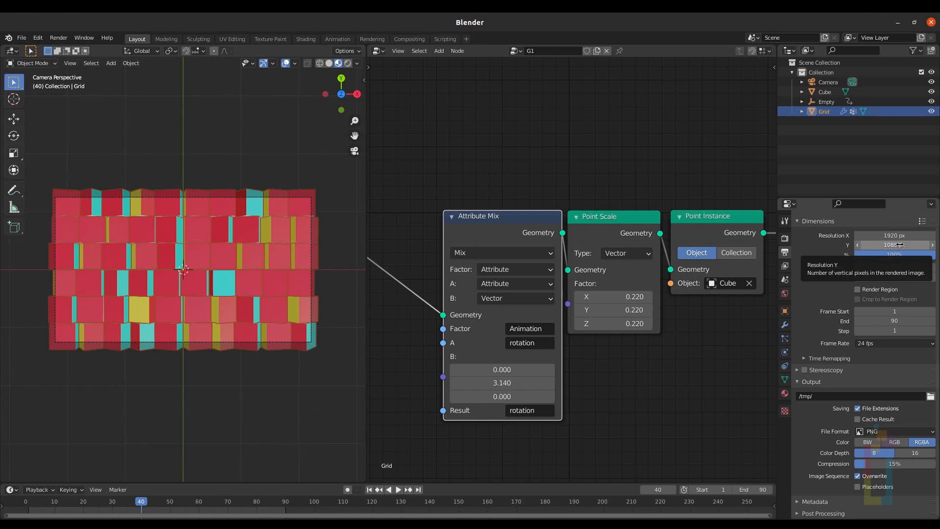
key("F12")
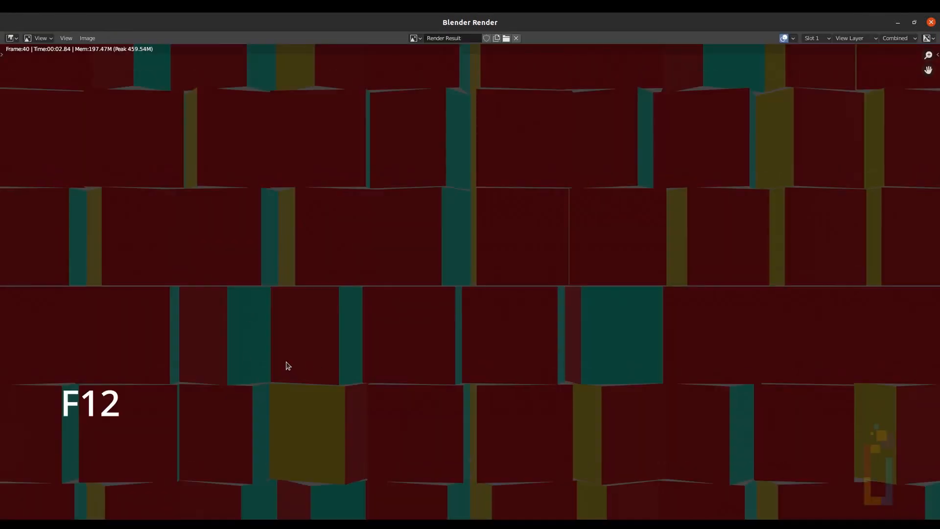
key("Escape")
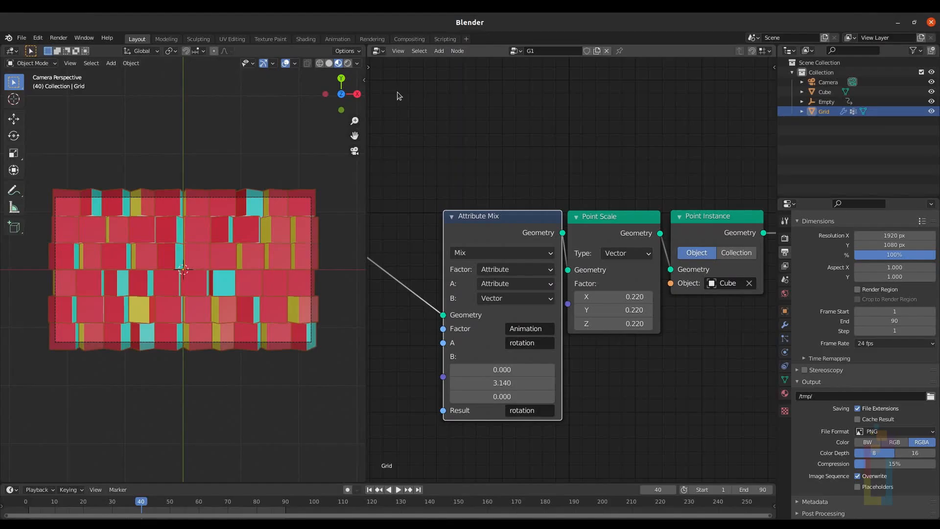
Step: In the Compositing workspace, enable Use Nodes and spread the Render Layers and Composite nodes apart
left_click(410, 39)
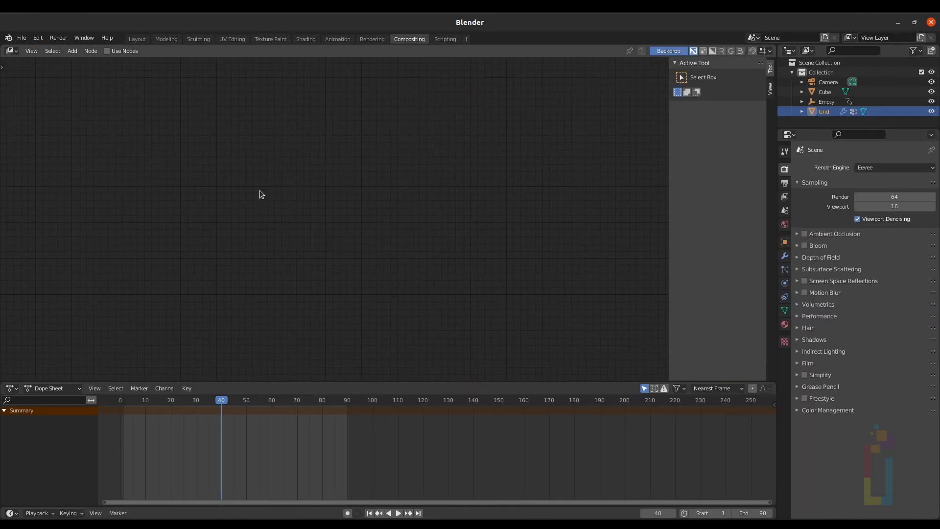
left_click(107, 51)
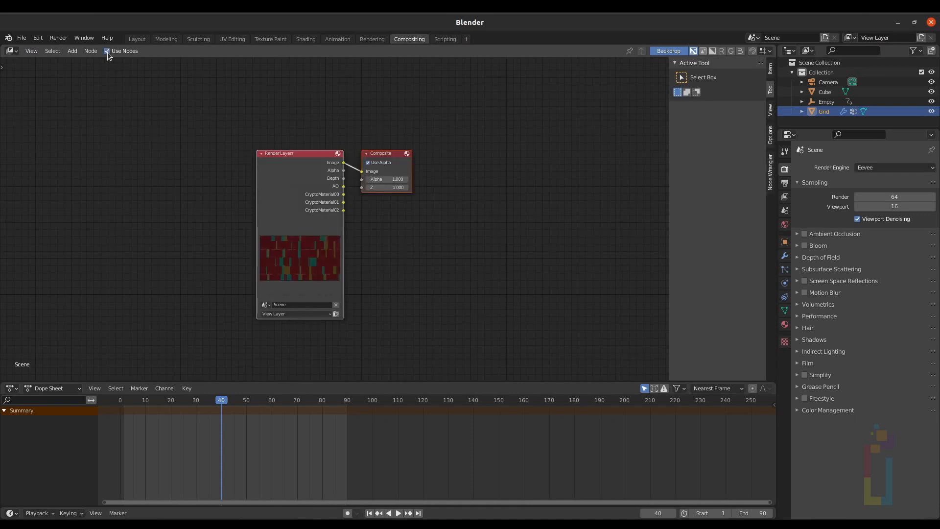
left_click_drag(294, 153, 51, 112)
left_click_drag(392, 154, 630, 113)
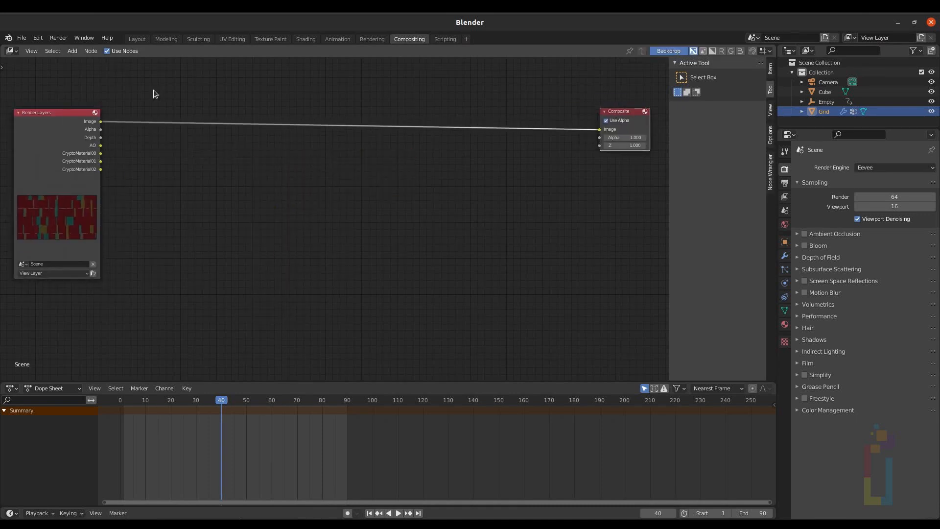
Step: Link the Render Layers image to a new Viewer node and fit the backdrop to the view
left_click(101, 123, "ctrl+shift")
left_click_drag(157, 122, 629, 189)
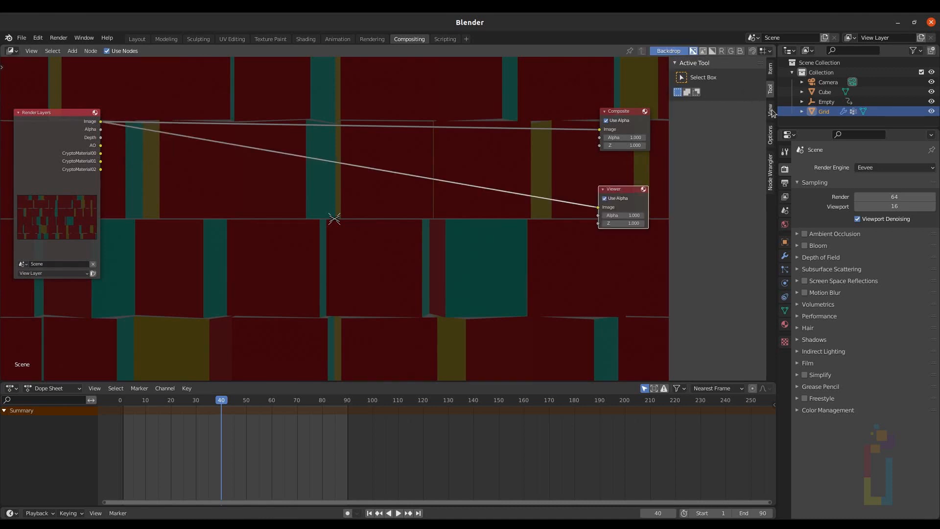
left_click(771, 112)
left_click(727, 134)
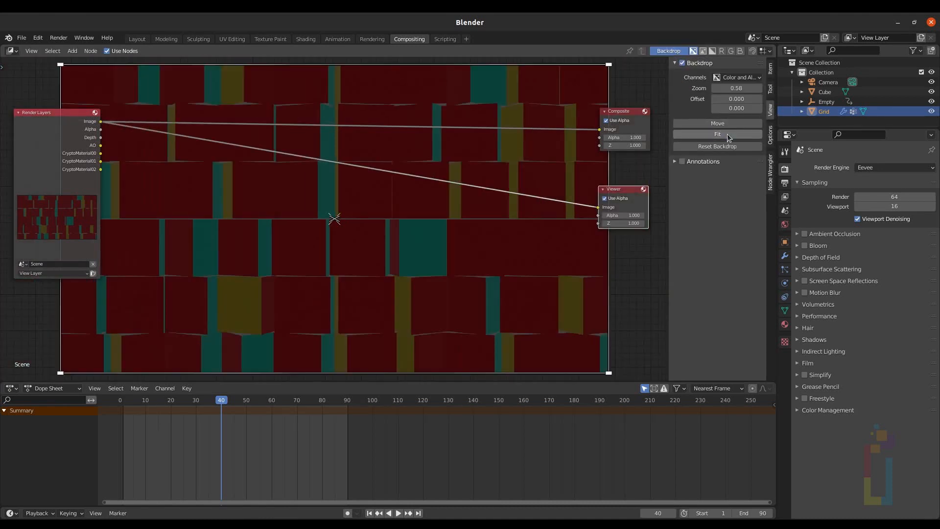
Step: Add a Cryptomatte node below the Render Layers node
key("shift+a")
key("s")
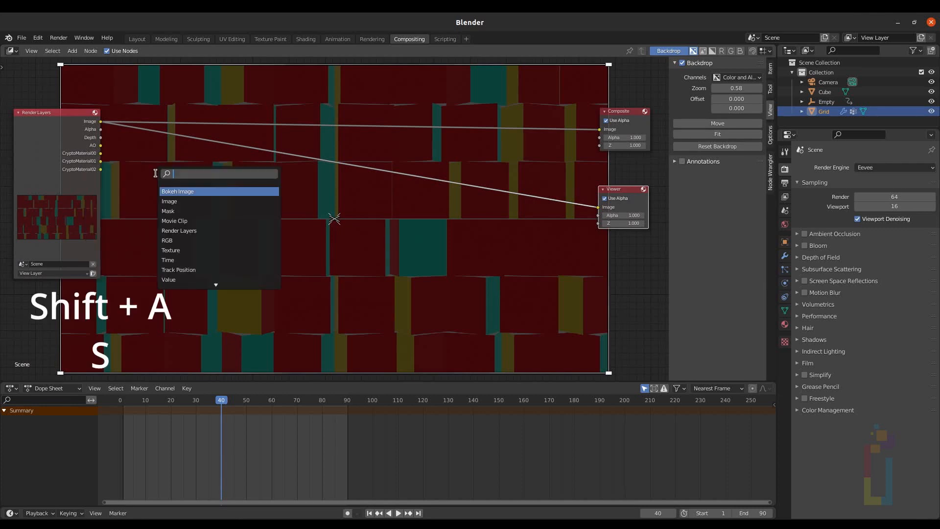
type("cry")
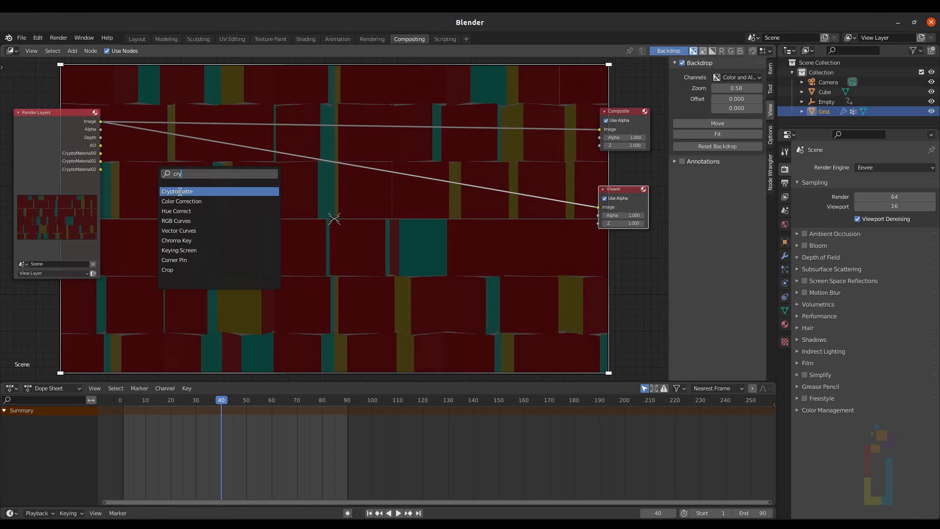
left_click(180, 191)
left_click(164, 165)
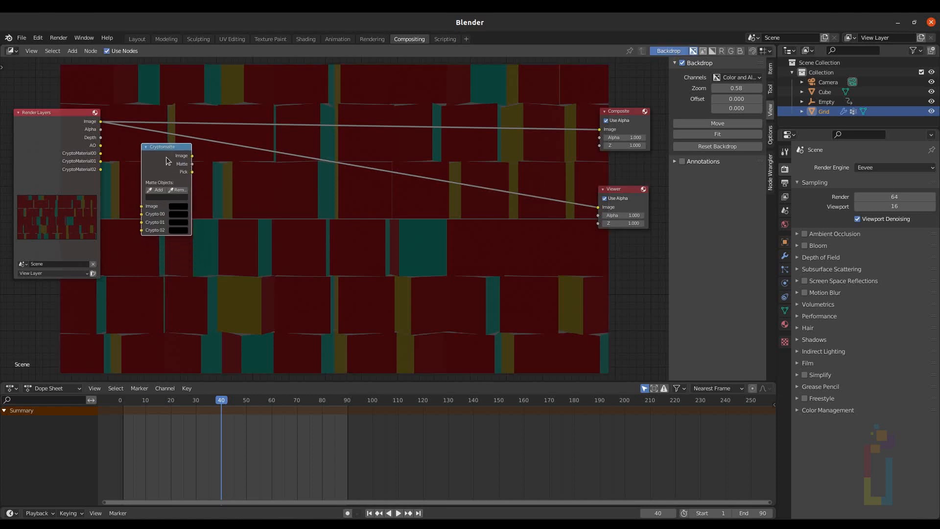
Step: Duplicate the Cryptomatte node twice, stacking the copies below it
key("shift+d")
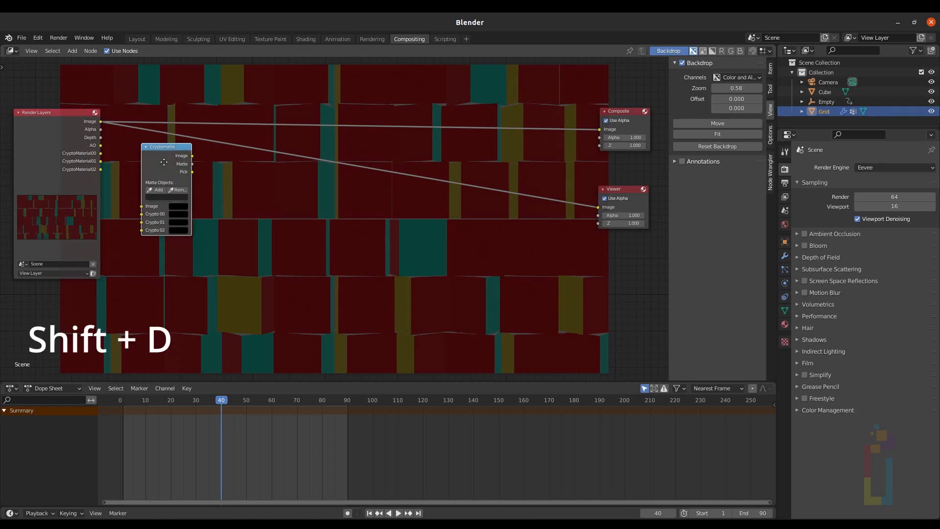
left_click(162, 257)
key("shift+d")
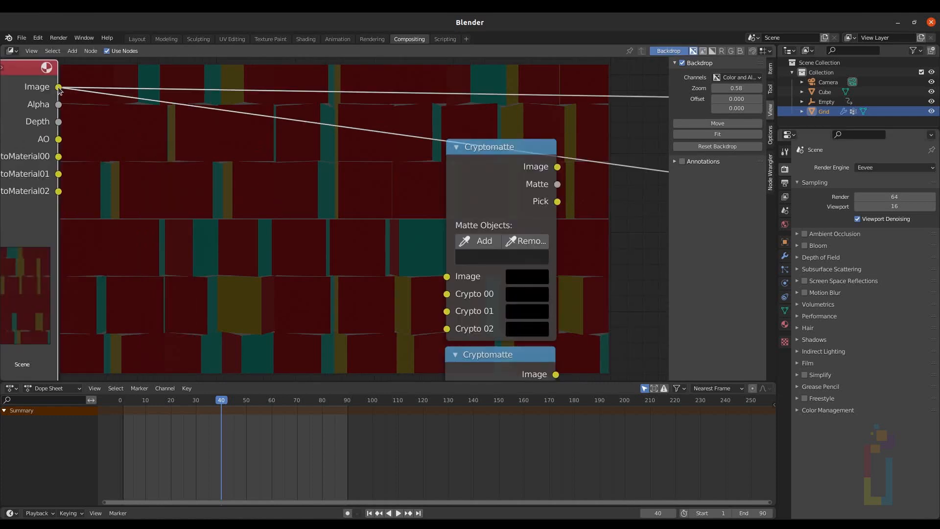
Step: Connect the Render Layers Image and CryptoMaterial00–02 outputs to the first Cryptomatte node's matching inputs
left_click_drag(58, 87, 446, 276)
left_click_drag(58, 156, 446, 294)
middle_click_drag(95, 164, 164, 159)
left_click_drag(58, 173, 446, 311)
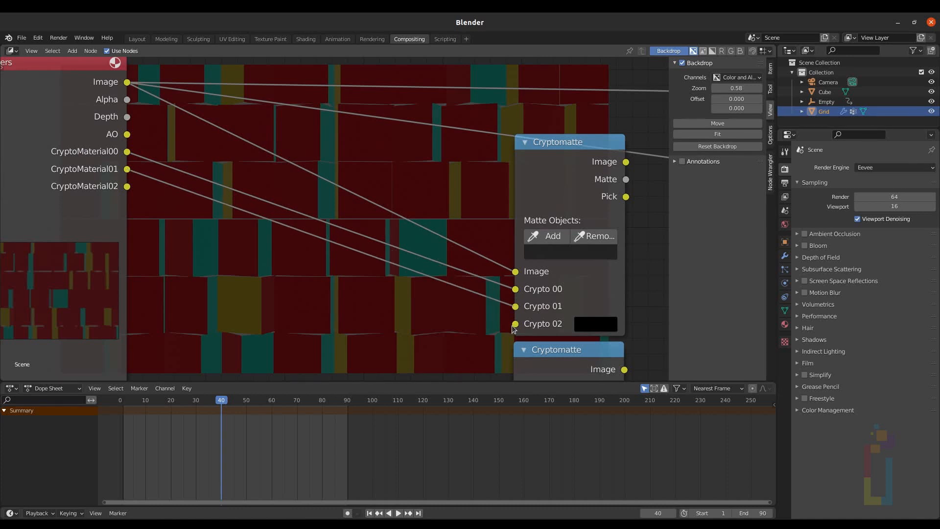
left_click_drag(59, 191, 447, 328)
Step: Add reroute points on the four Render Layers links and move them between the nodes
scroll(283, 230, "down", 3)
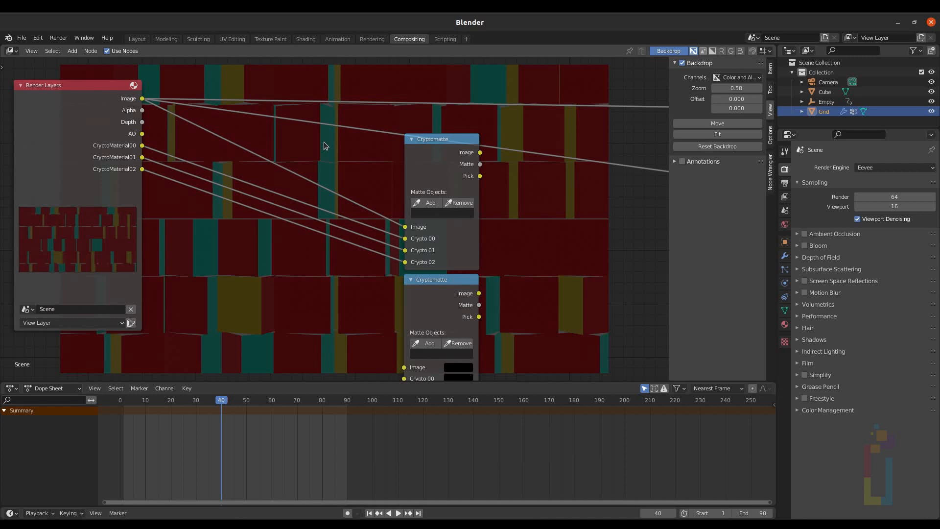
mouse_move(324, 142)
right_mouse_down("shift")
mouse_move(246, 215)
mouse_move(232, 242)
right_mouse_up("shift")
key("g")
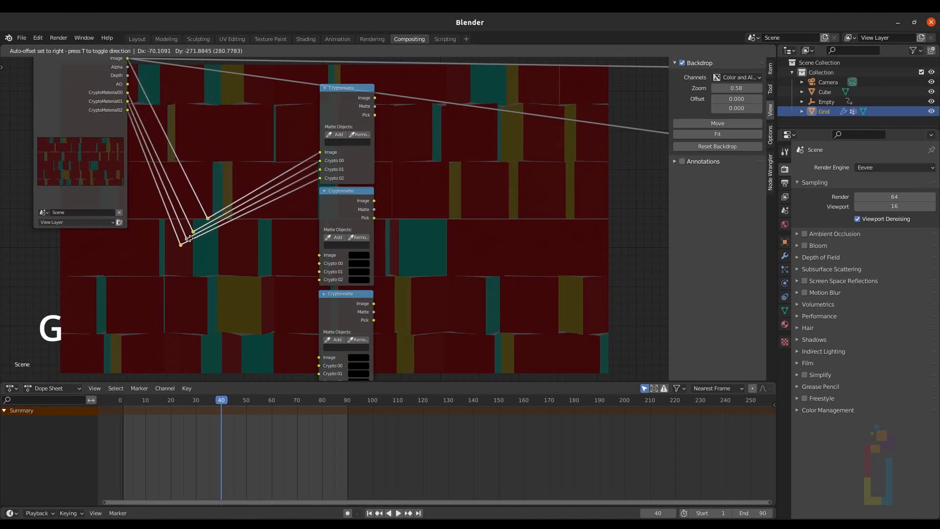
left_click(189, 237)
key("g")
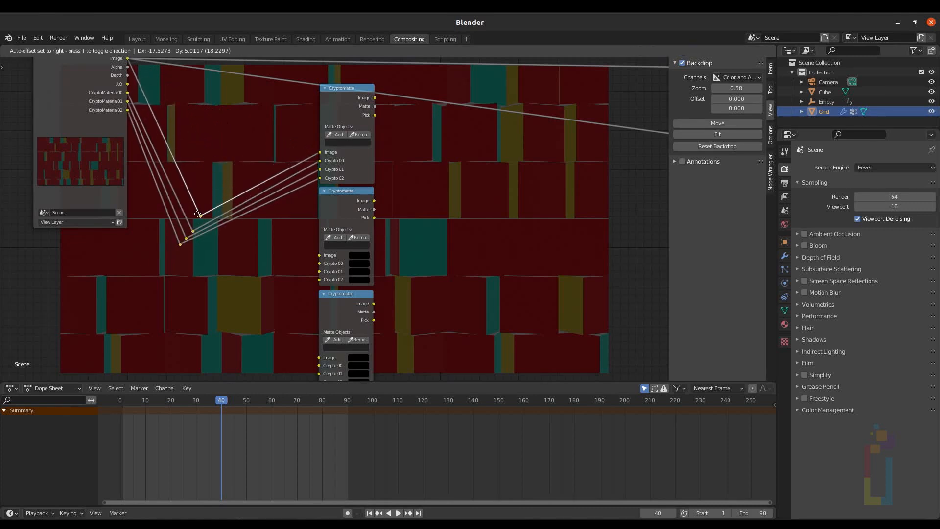
left_click(210, 220)
Step: Connect the rerouted Image and CryptoMaterial links to the second and third Cryptomatte nodes' inputs
scroll(230, 239, "up", 3)
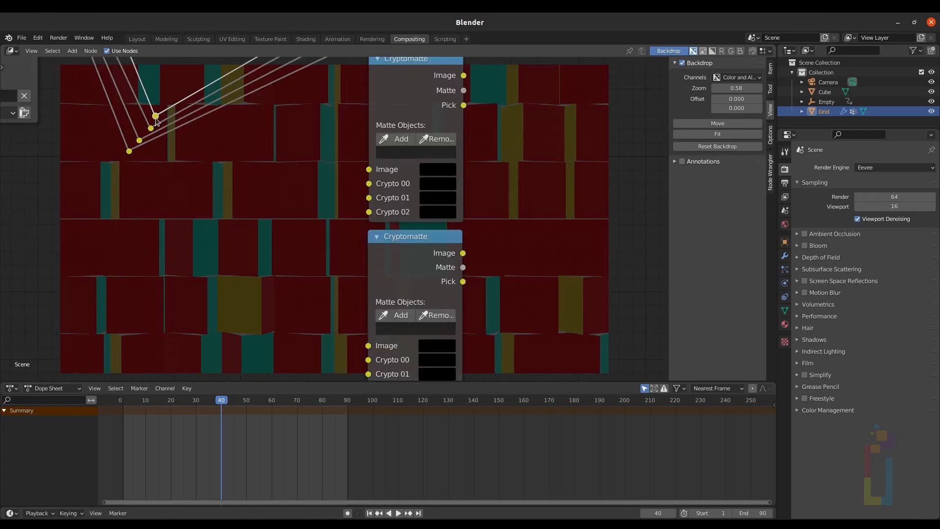
left_click_drag(155, 118, 348, 171)
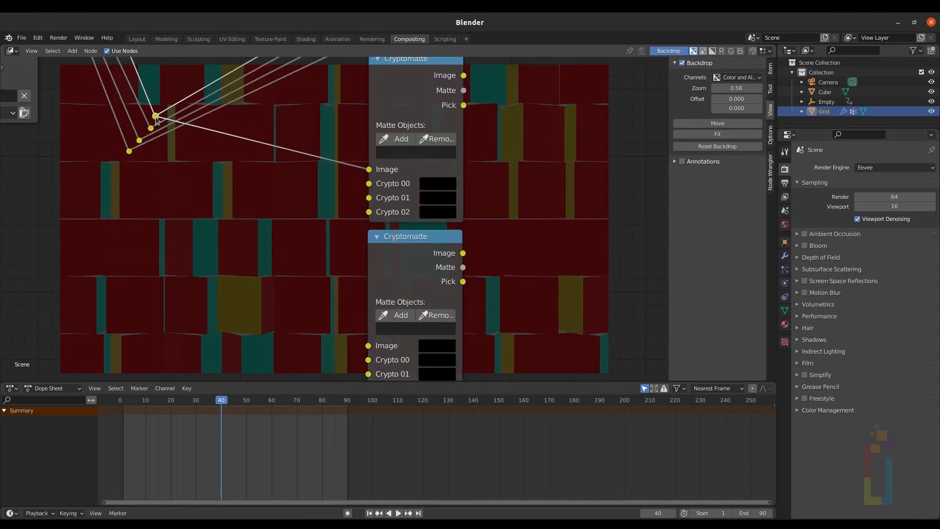
left_click_drag(154, 117, 367, 345)
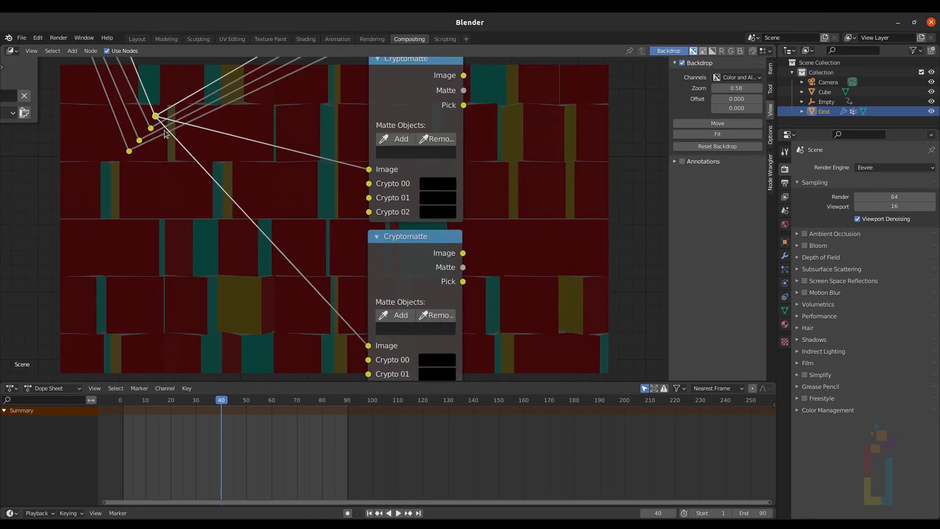
left_click_drag(151, 128, 368, 185)
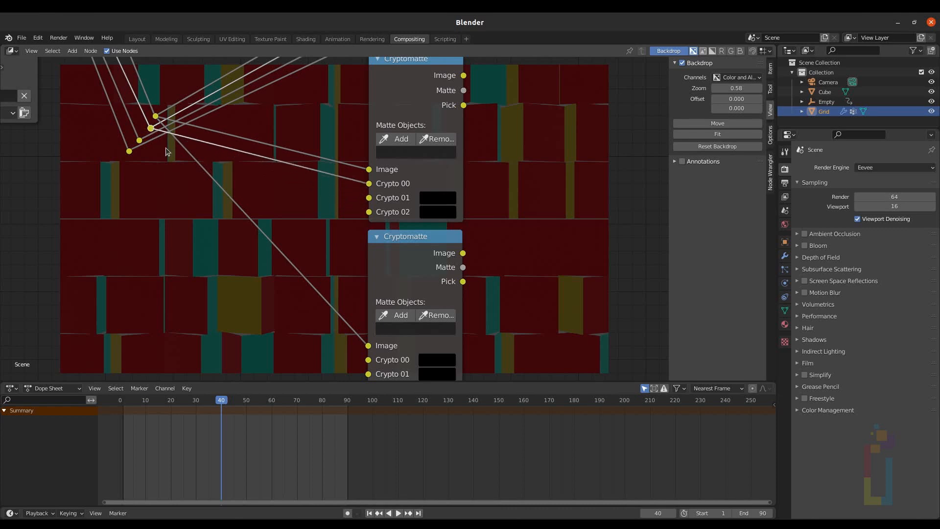
left_click_drag(151, 129, 368, 359)
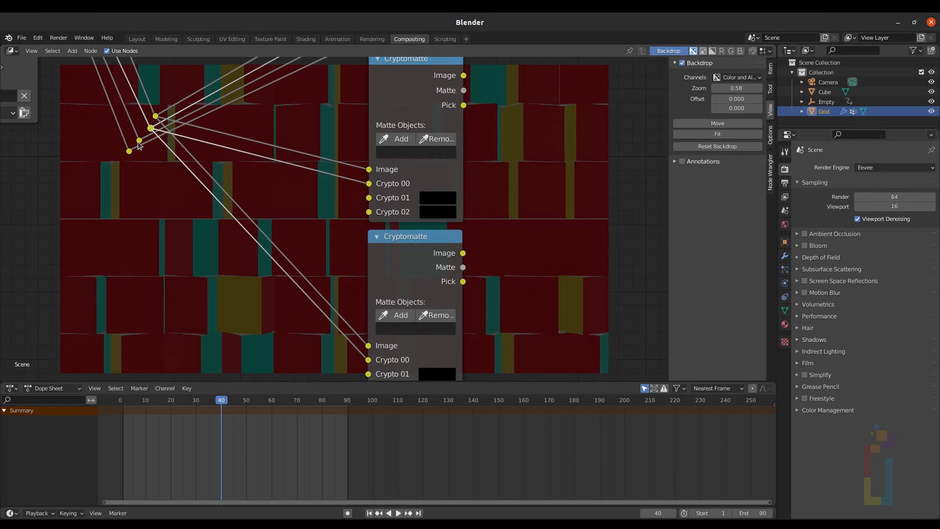
left_click_drag(139, 141, 368, 198)
middle_click_drag(139, 143, 142, 116)
left_click_drag(143, 114, 372, 346)
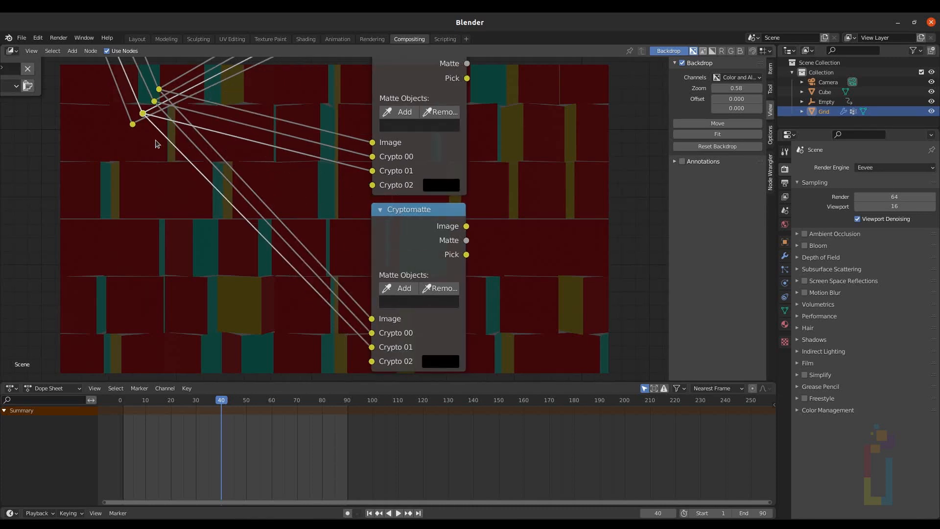
left_click_drag(132, 124, 375, 188)
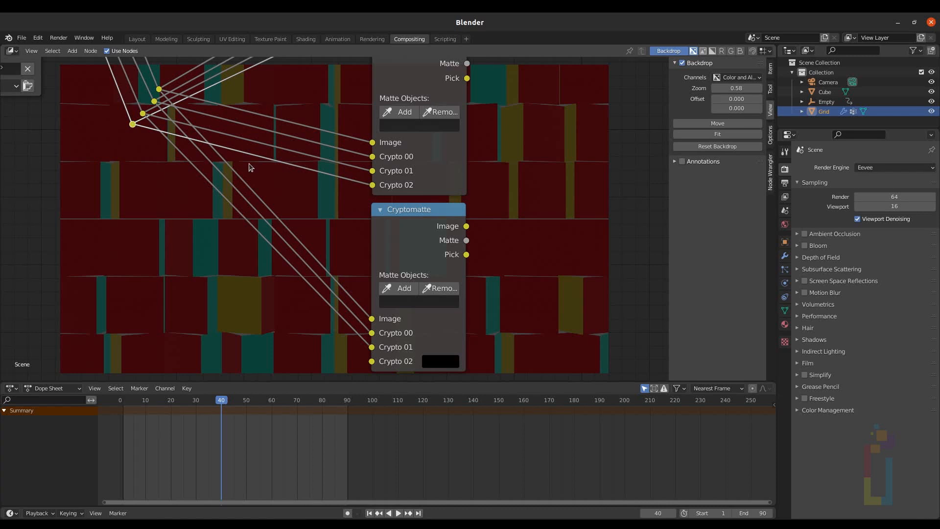
left_click_drag(132, 125, 371, 361)
Step: Move the Viewer node beside the Cryptomatte nodes and link the first node's Pick output to it
key("Home")
left_click_drag(652, 141, 328, 113)
scroll(245, 128, "up", 6)
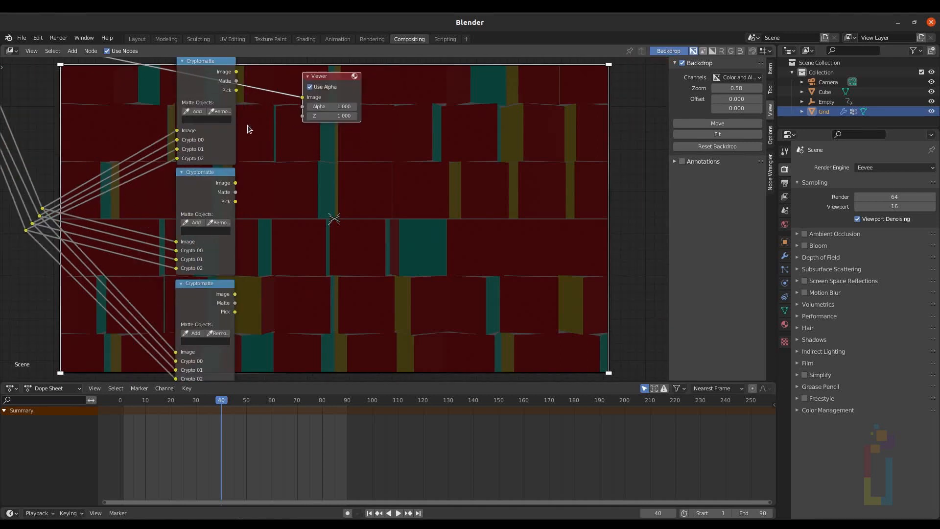
middle_click_drag(277, 142, 308, 193)
left_click_drag(365, 191, 373, 194)
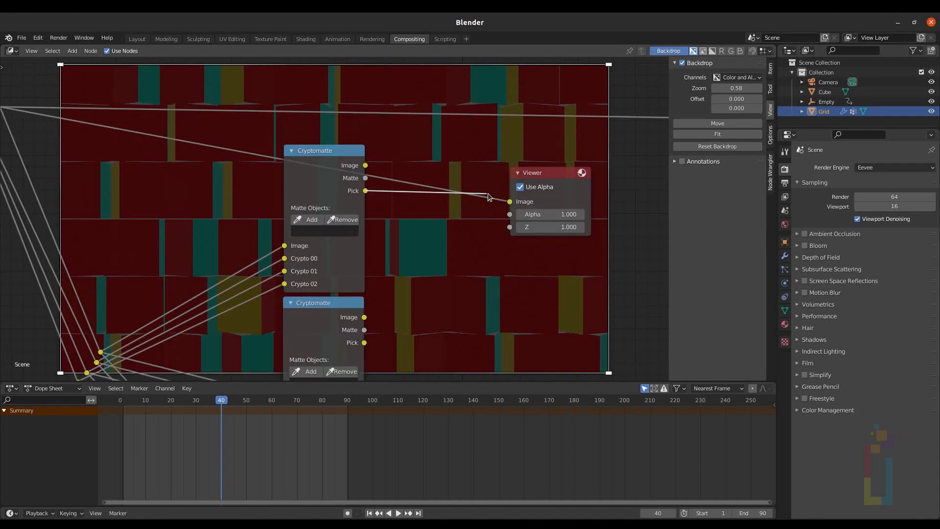
left_click_drag(488, 196, 509, 200)
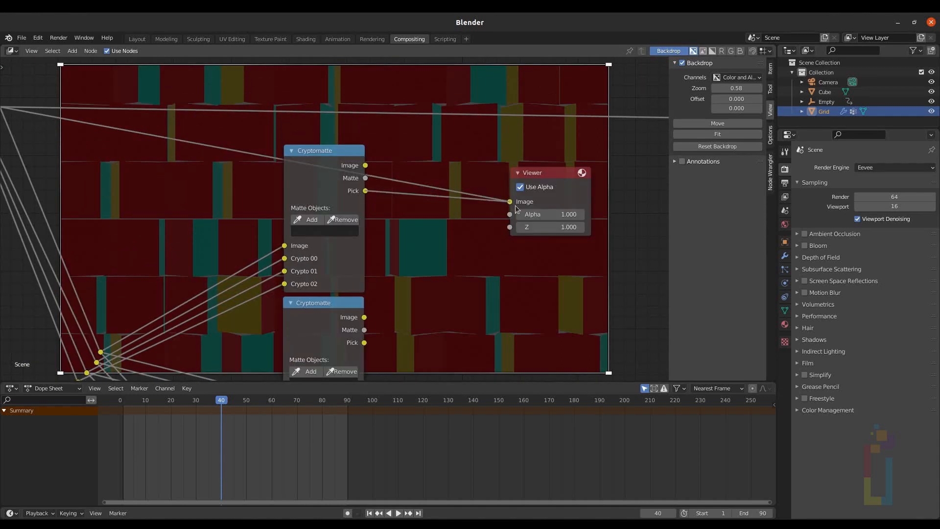
Step: Pick a blue cube as the first Cryptomatte's matte object, then preview the second node's Pick output
left_click(303, 220)
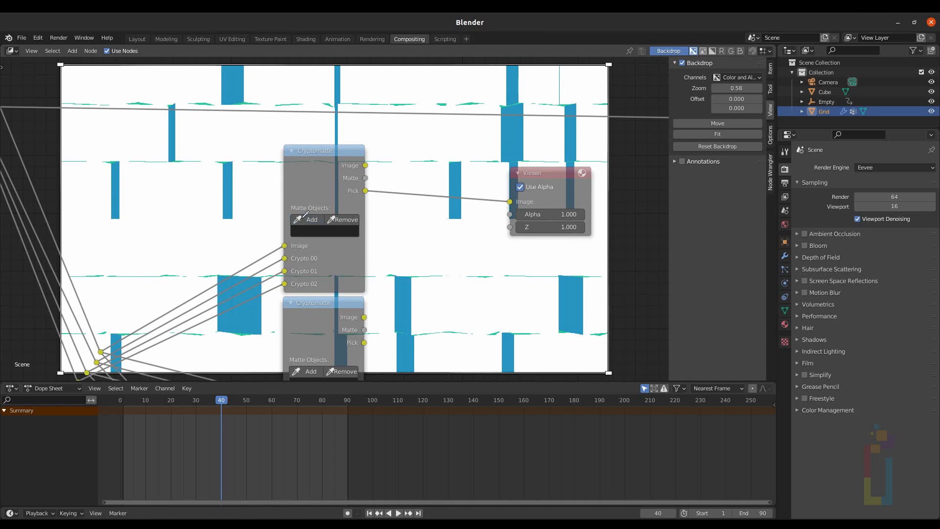
left_click(229, 184)
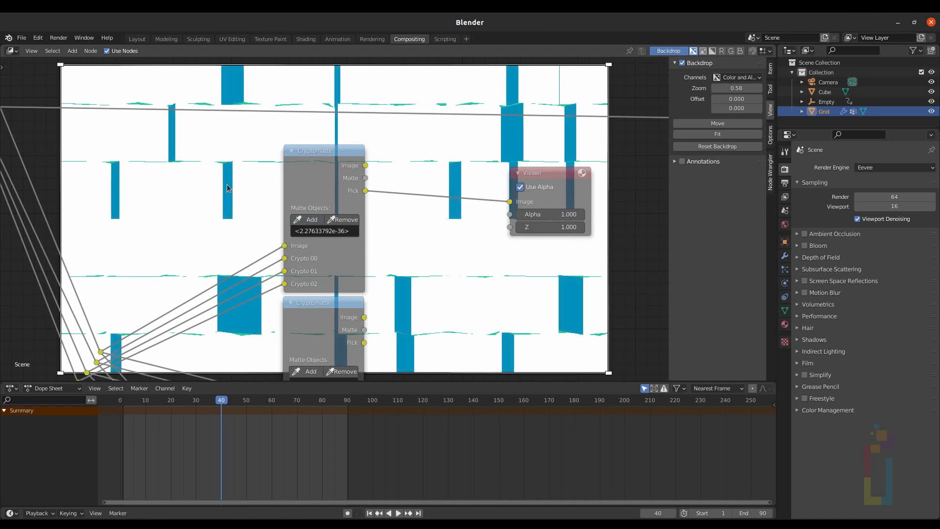
left_click_drag(365, 165, 509, 202)
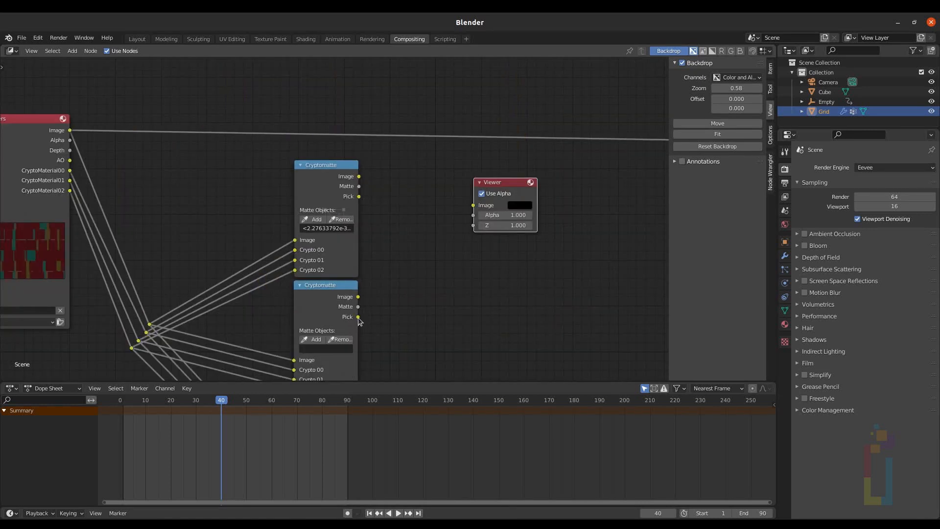
left_click_drag(358, 317, 473, 207)
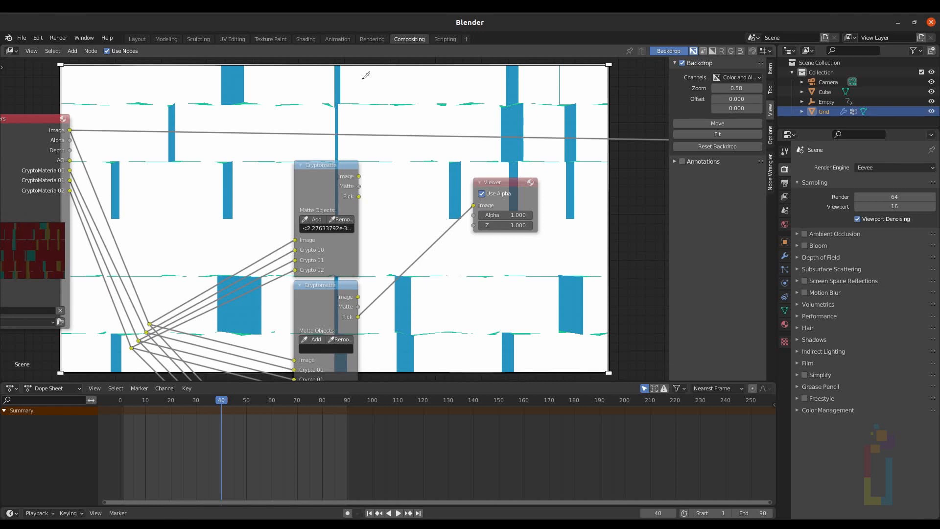
Step: Pick cubes as matte objects for the second and third Cryptomatte nodes and preview their outputs in the Viewer
left_click(363, 79)
left_click_drag(358, 297, 473, 205)
left_click_drag(69, 129, 473, 205)
scroll(363, 356, "down", 1)
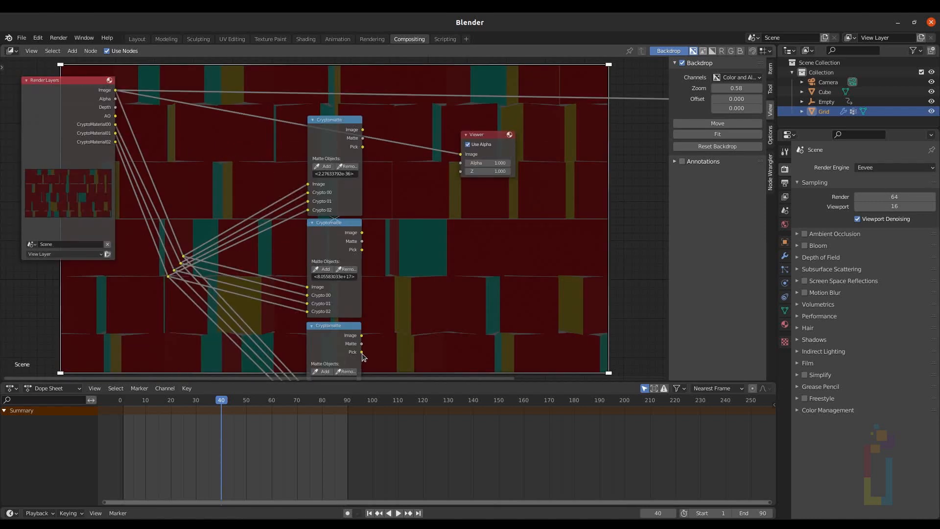
left_click_drag(361, 352, 458, 154)
left_click_drag(361, 335, 459, 155)
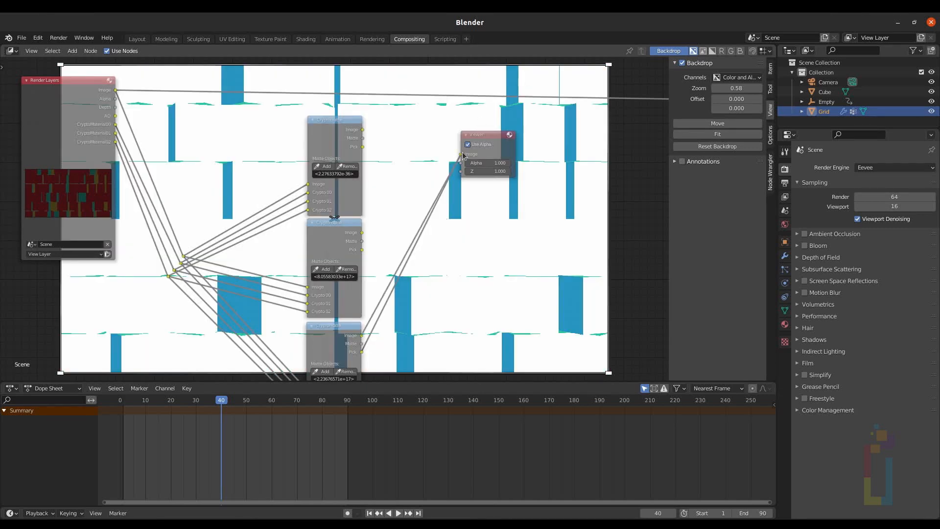
left_click_drag(362, 232, 466, 153)
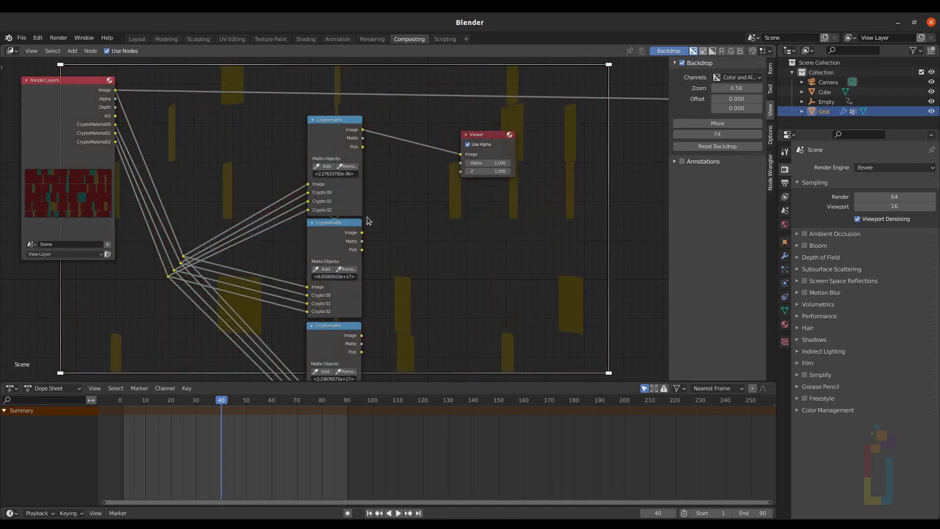
Step: Add an Image node in the empty space beside the Cryptomatte nodes
scroll(366, 214, "down", 2)
scroll(371, 241, "down", 1)
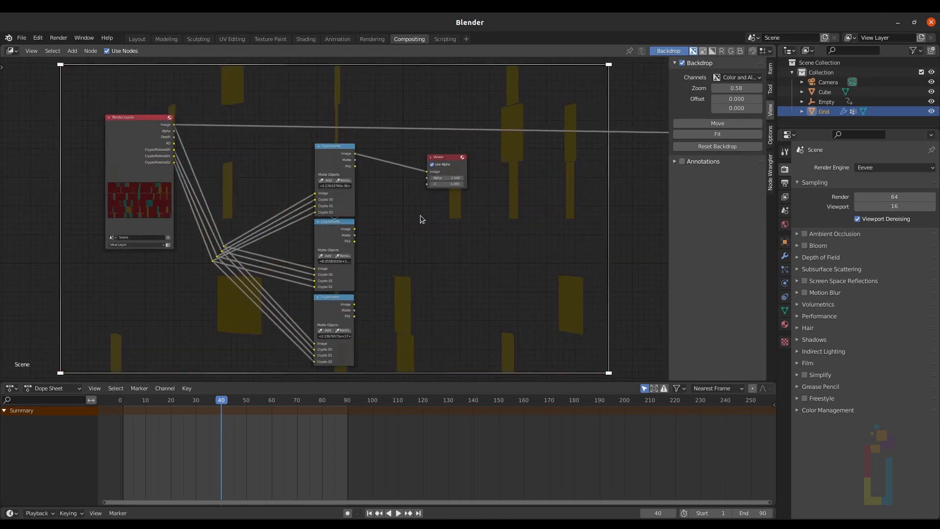
middle_click_drag(420, 215, 355, 198)
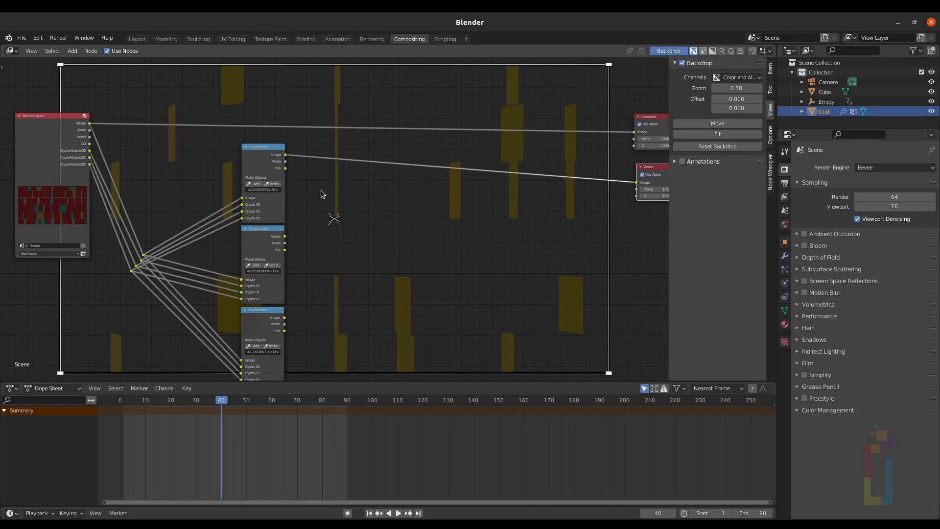
key("shift+a")
type("s")
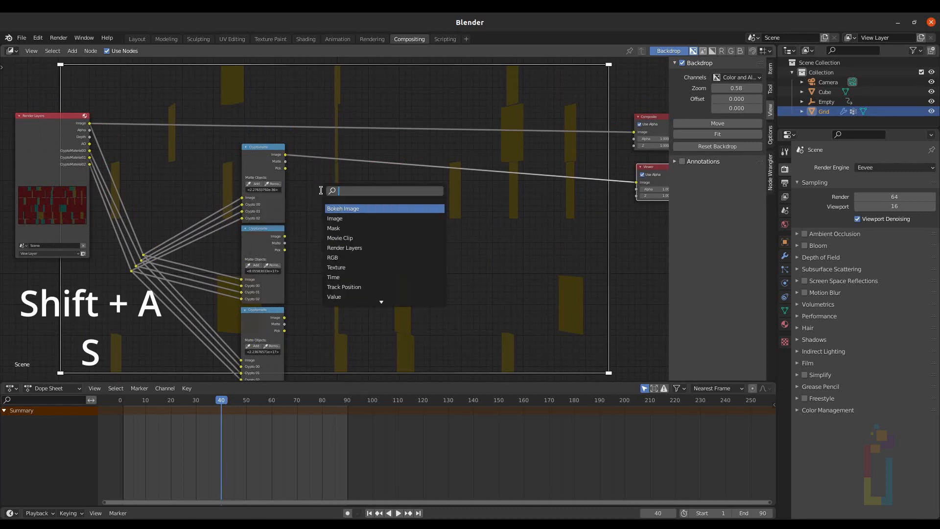
type("image")
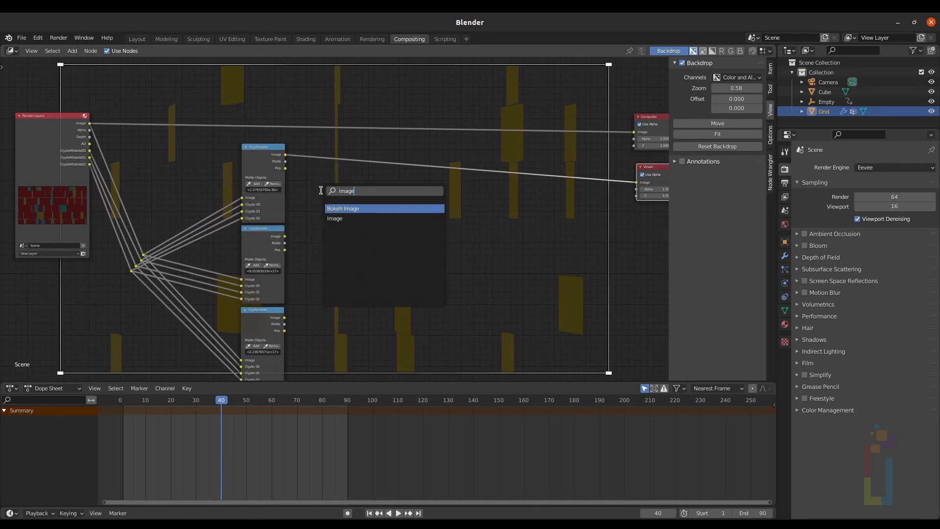
key("Down")
key("Return")
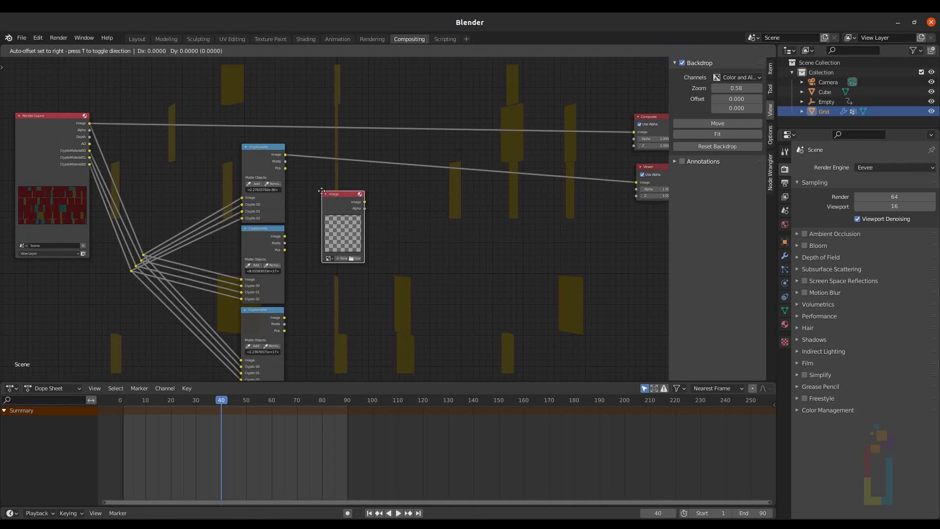
left_click(321, 181)
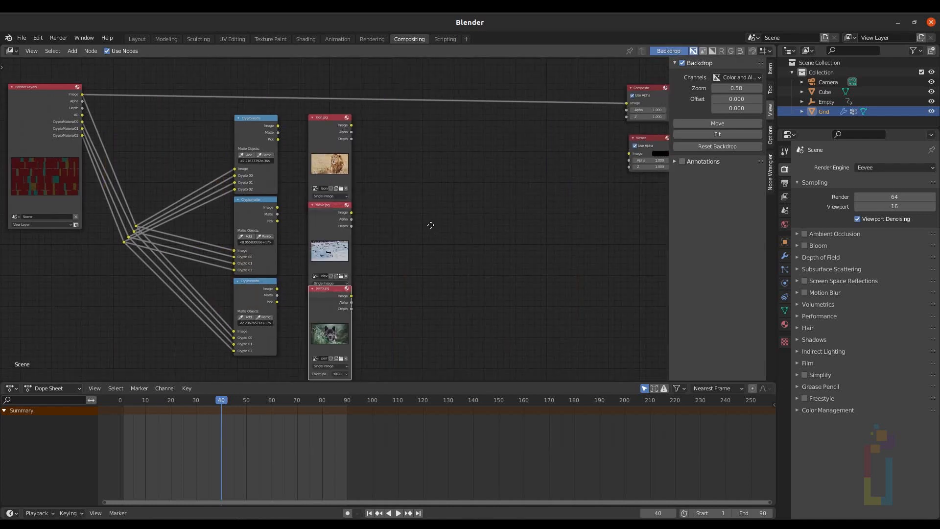
Step: Move the Viewer node beside the images and connect the leon.jpg Image output to it
middle_click_drag(430, 225, 427, 208)
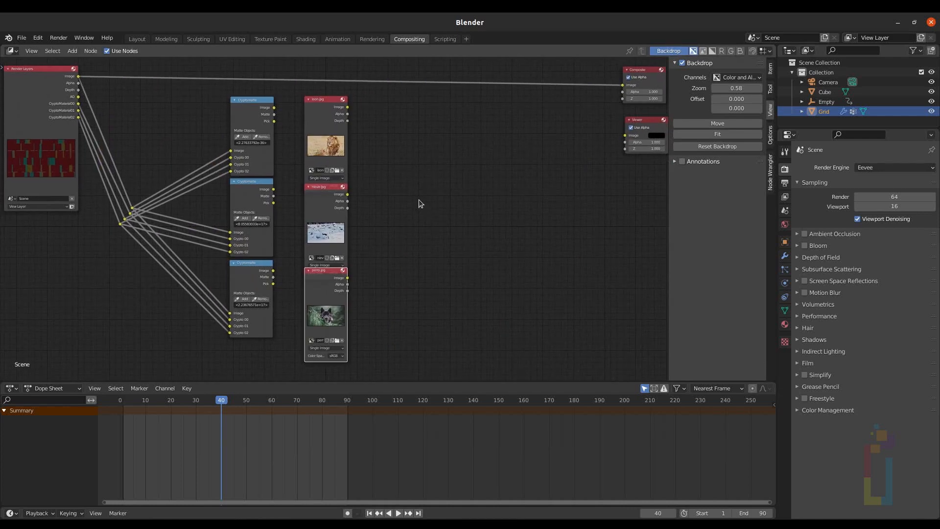
left_click(418, 200)
left_click_drag(647, 142, 436, 133)
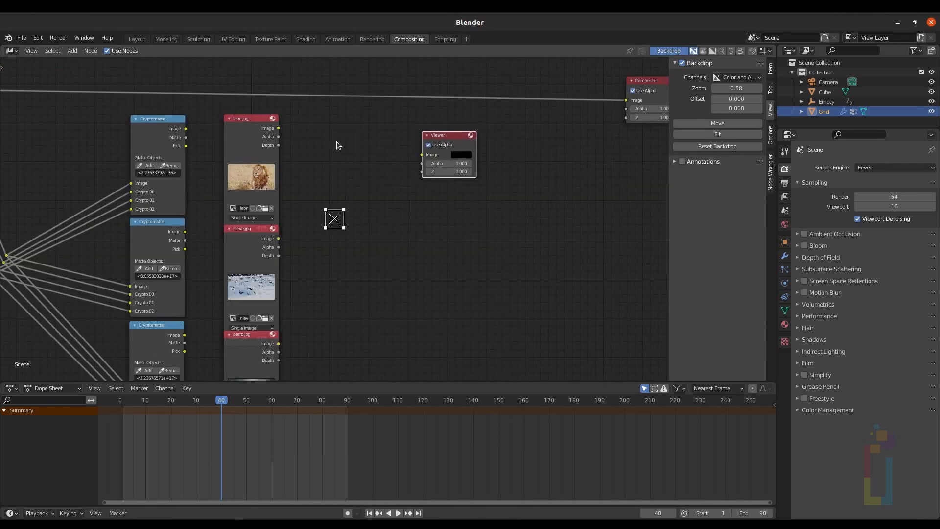
scroll(329, 141, "up", 3)
scroll(302, 139, "up", 2)
middle_click_drag(303, 139, 363, 215)
Step: Insert a Set Alpha node on the link between leon.jpg and the Viewer
scroll(360, 210, "up", 2)
left_click(252, 187, "ctrl+shift")
key("shift+a")
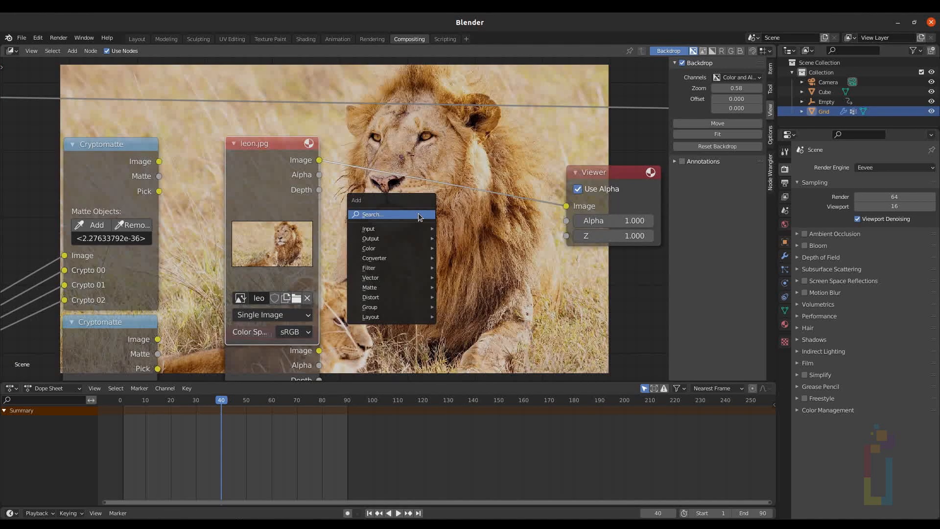
type("s")
type("set")
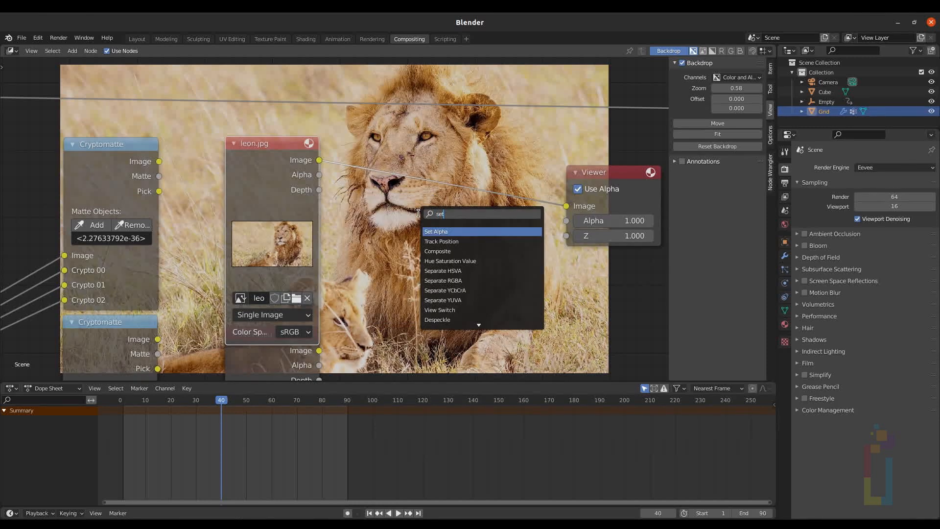
left_click(440, 232)
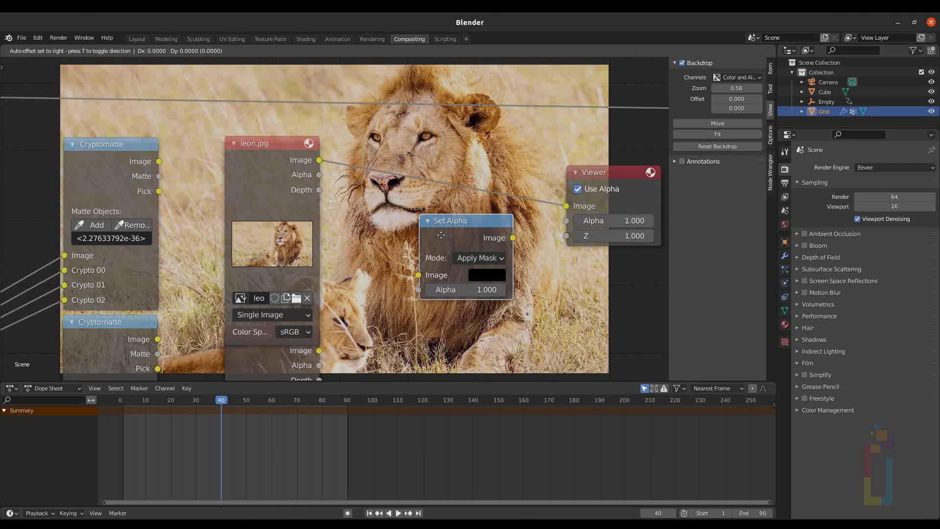
left_click(416, 175)
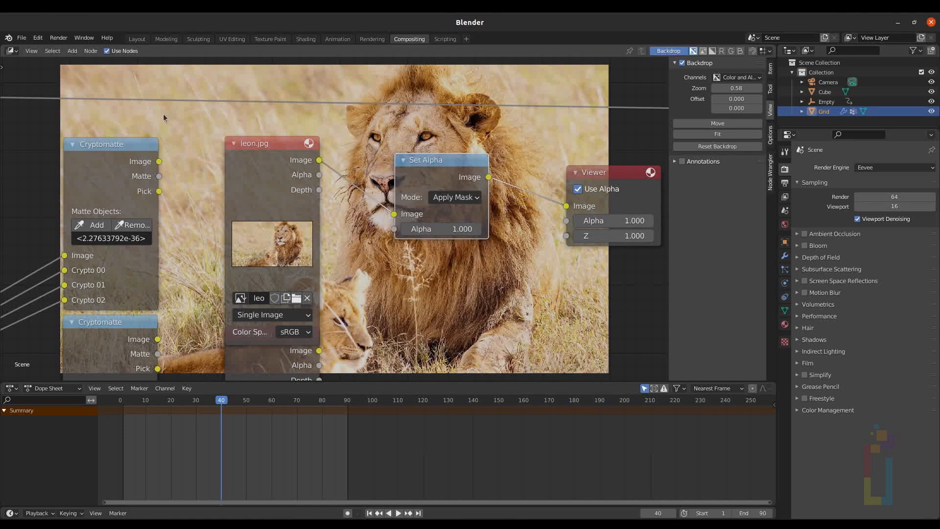
Step: Connect the first Cryptomatte's Matte output to the Set Alpha node's Alpha input
left_click(96, 143)
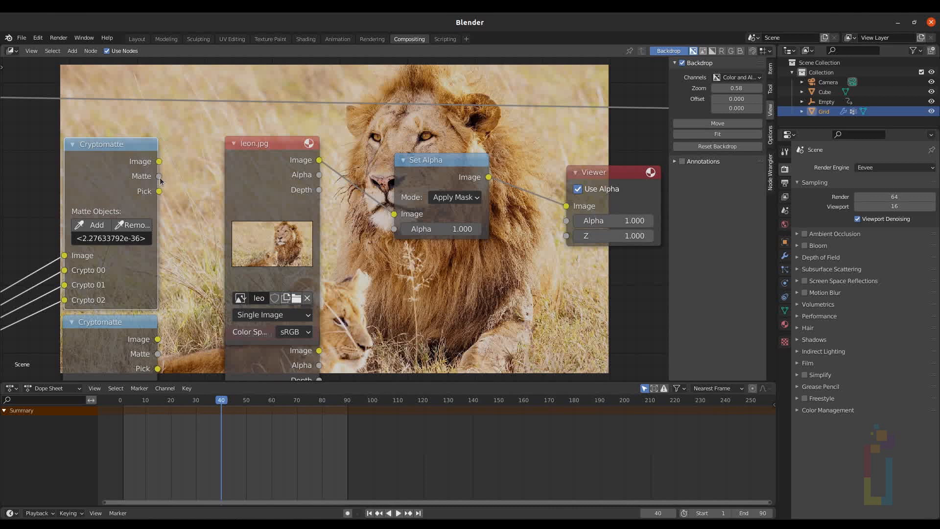
left_click_drag(160, 177, 395, 229)
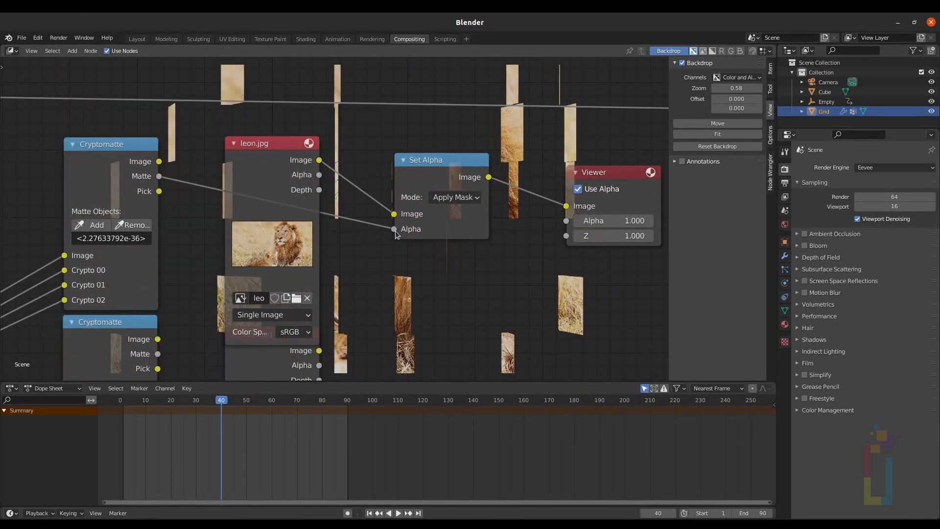
scroll(395, 230, "down", 3)
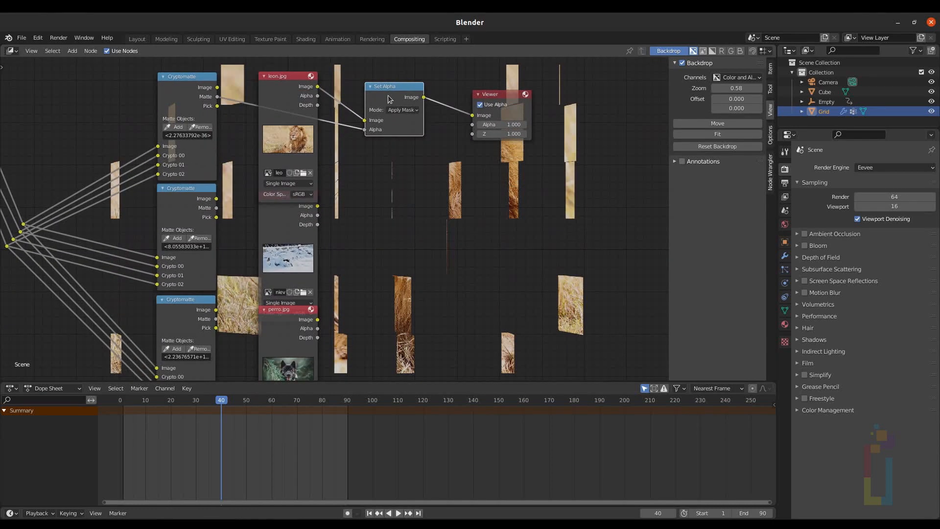
Step: Duplicate the Set Alpha node for nieve.jpg, wiring its image, the second Cryptomatte's Matte and the Viewer
key("shift+d")
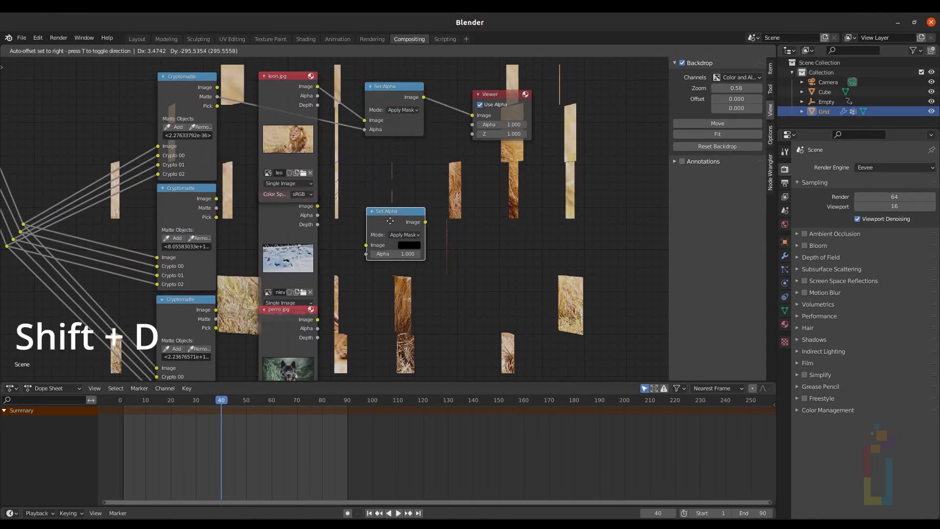
left_click(391, 221)
scroll(390, 220, "up", 1)
left_click_drag(317, 206, 365, 245)
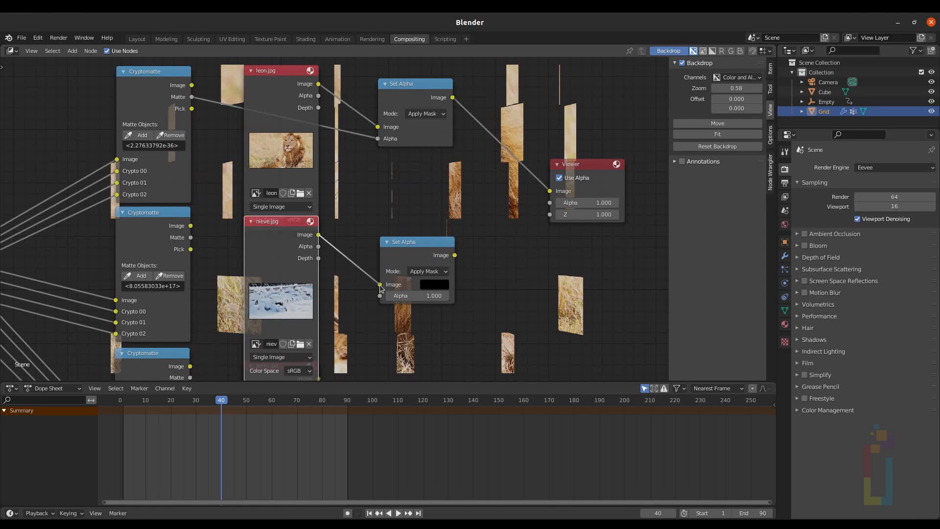
left_click_drag(455, 255, 549, 191)
left_click_drag(191, 237, 383, 295)
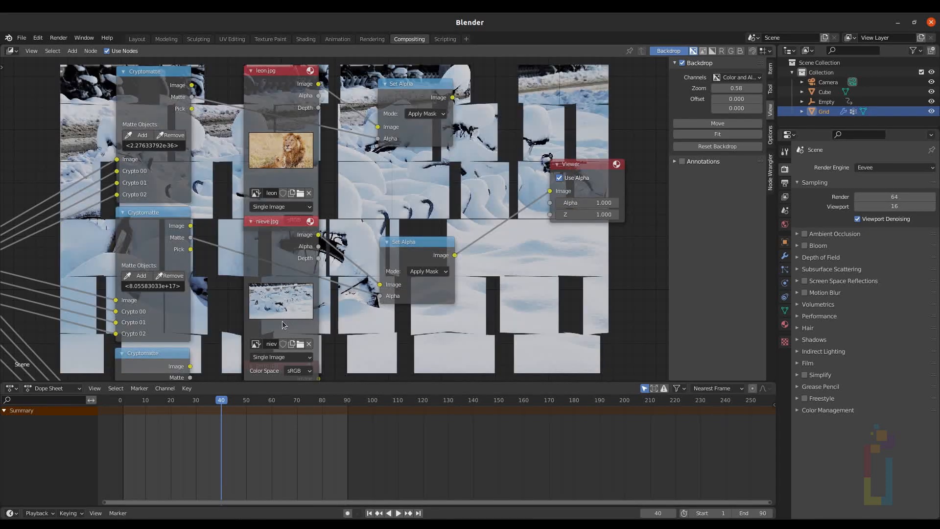
Step: Duplicate the Set Alpha node again for perro.jpg, wiring its image, the Viewer and the third Cryptomatte's Matte
scroll(282, 321, "down", 1)
left_click(402, 240)
middle_click_drag(402, 240, 397, 170)
key("shift+d")
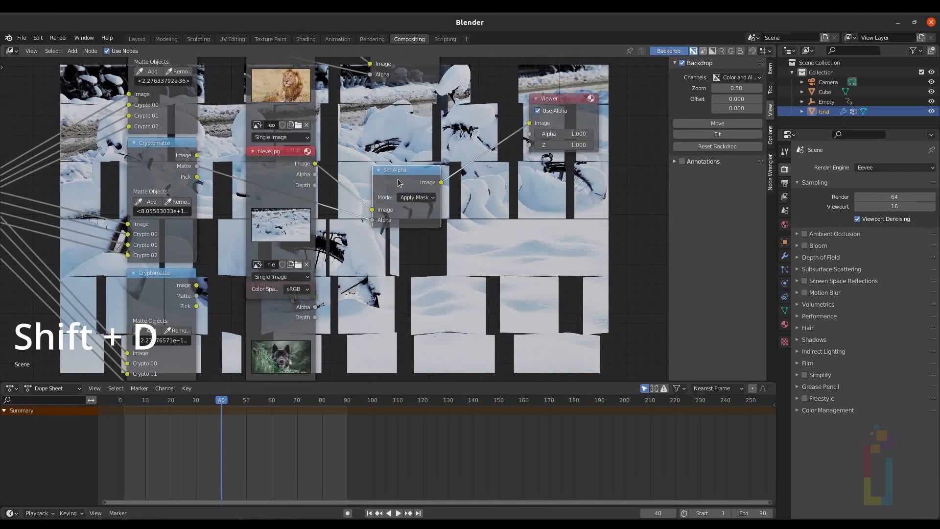
left_click(407, 311)
middle_click_drag(394, 290, 403, 244)
left_click_drag(323, 249, 390, 291)
left_click_drag(459, 265, 534, 74)
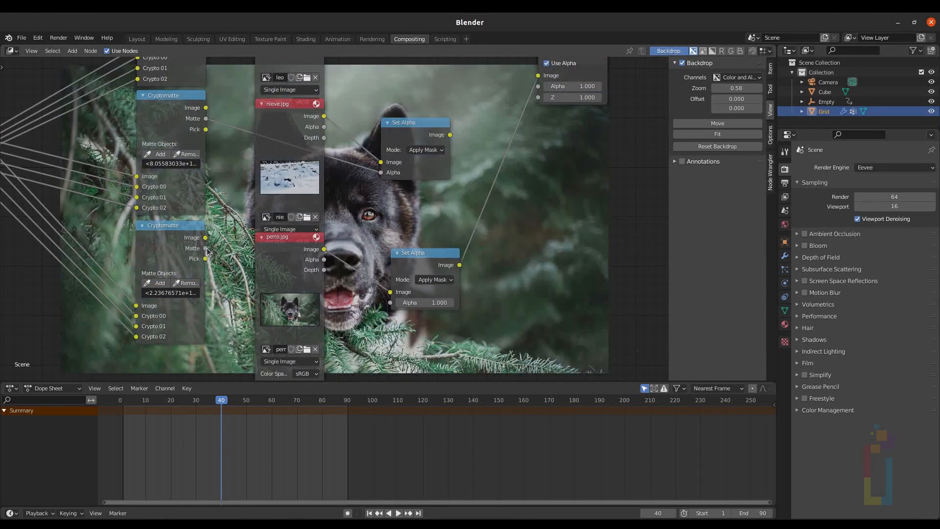
left_click_drag(206, 249, 391, 305)
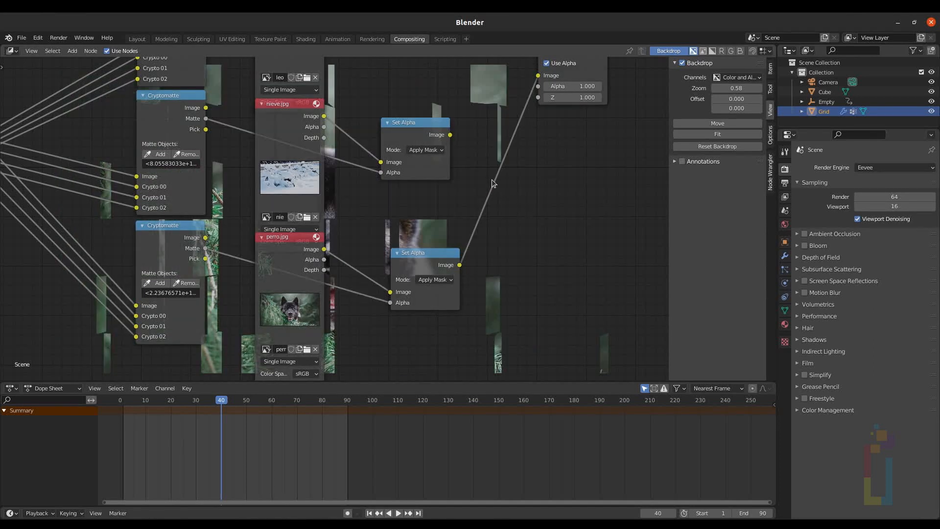
Step: Add an Alpha Over node and a duplicate, feeding the first with the leon and nieve Set Alpha outputs
scroll(491, 179, "down", 2)
key("shift+a")
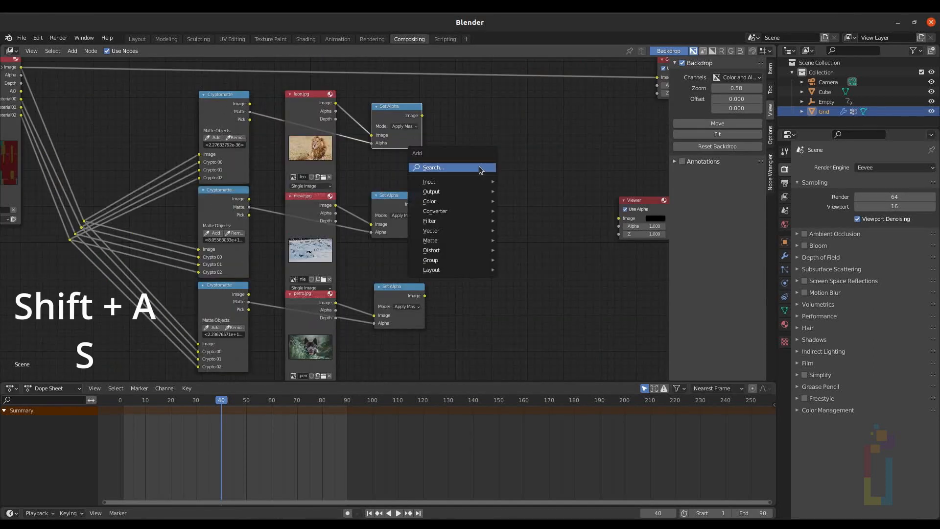
key("s")
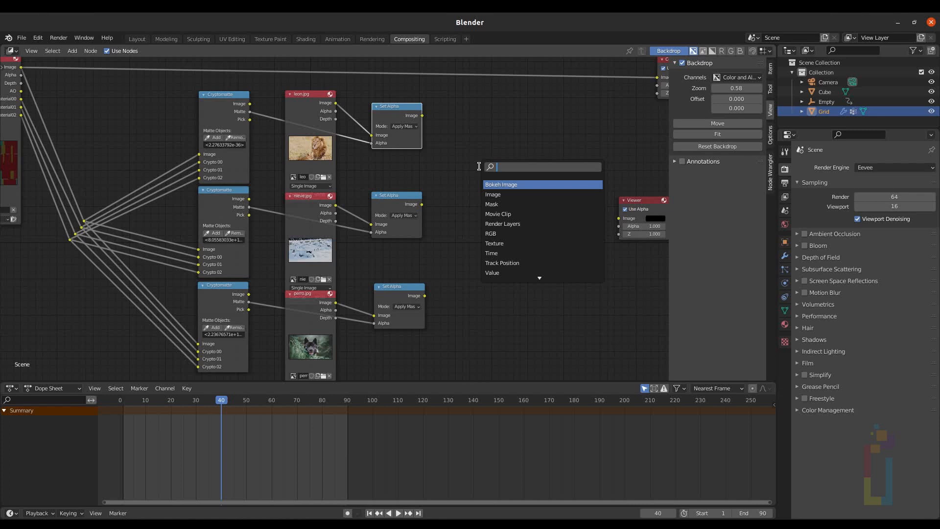
type("alp")
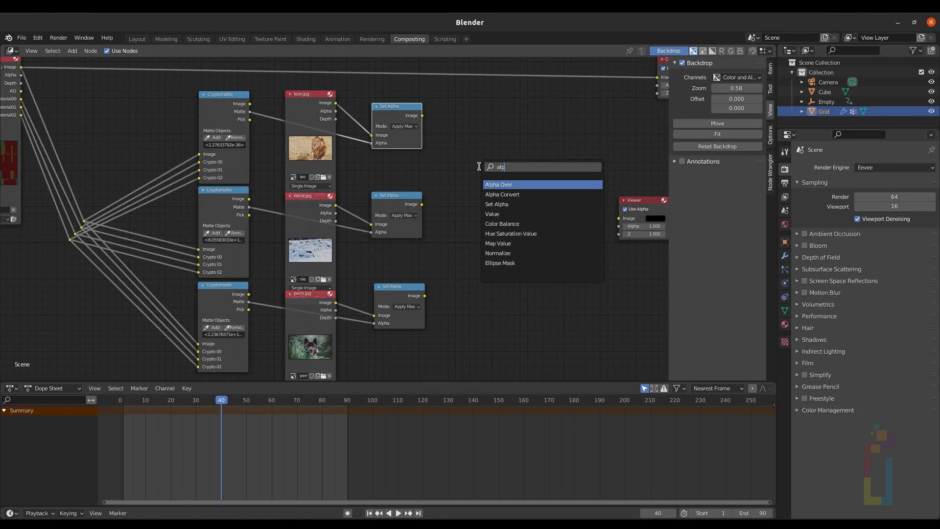
key("Return")
left_click(495, 147)
key("shift+d")
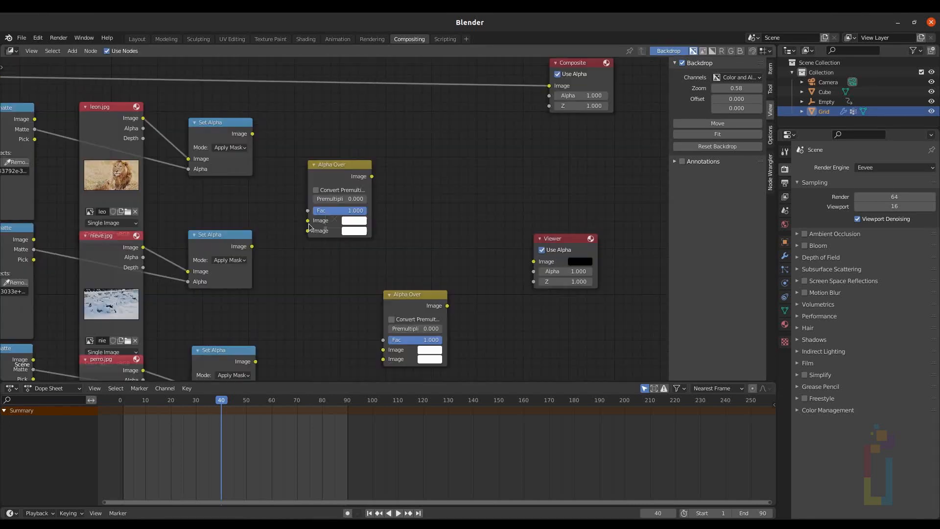
left_click_drag(308, 220, 252, 133)
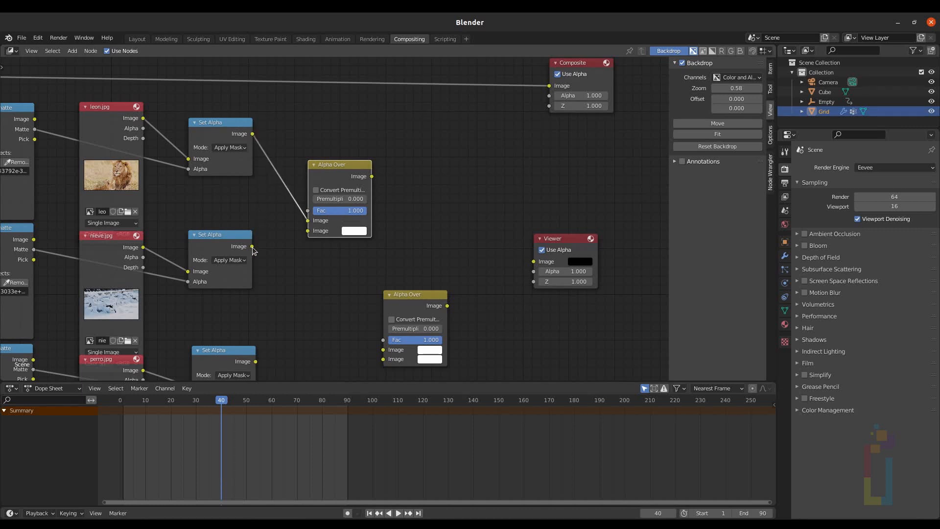
left_click_drag(252, 247, 308, 231)
Step: Chain the first Alpha Over and the perro Set Alpha into the second Alpha Over, previewing it in the Viewer
middle_click_drag(314, 237, 297, 178)
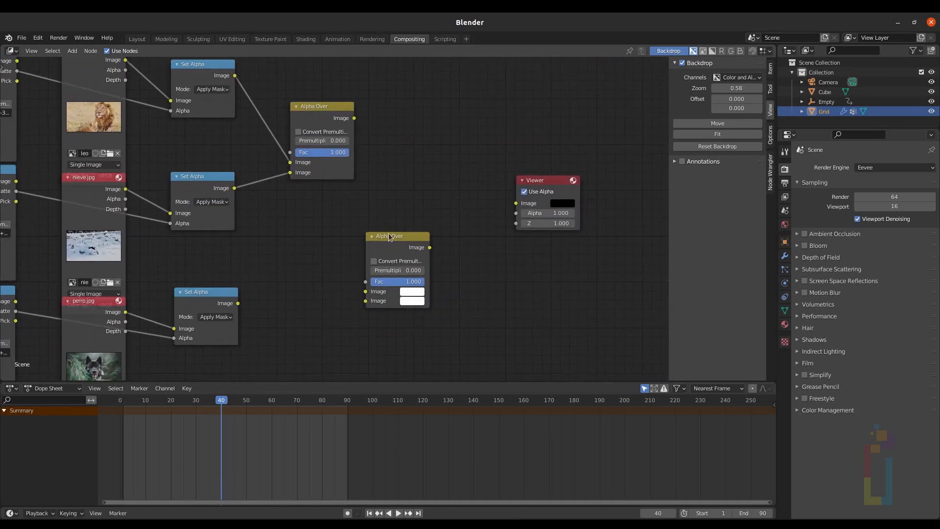
left_click_drag(388, 234, 408, 216)
left_click_drag(354, 118, 385, 272)
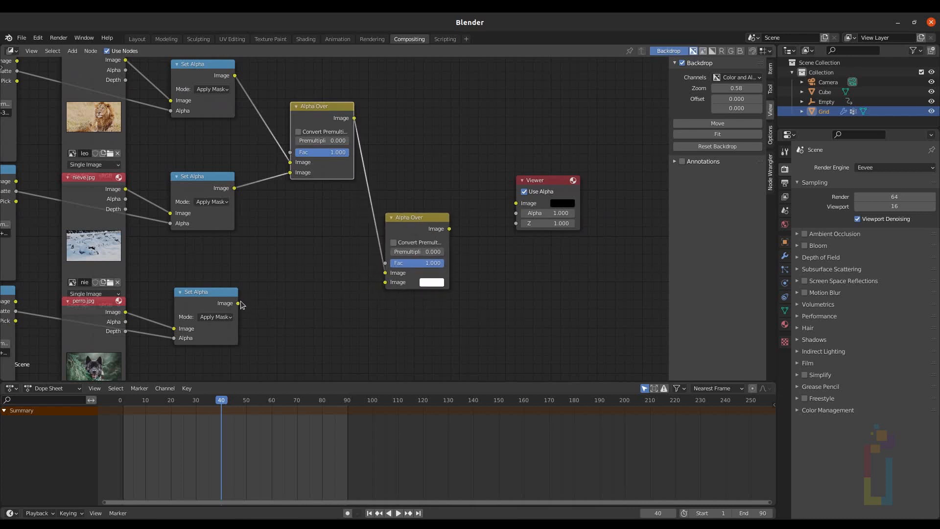
left_click_drag(238, 303, 386, 283)
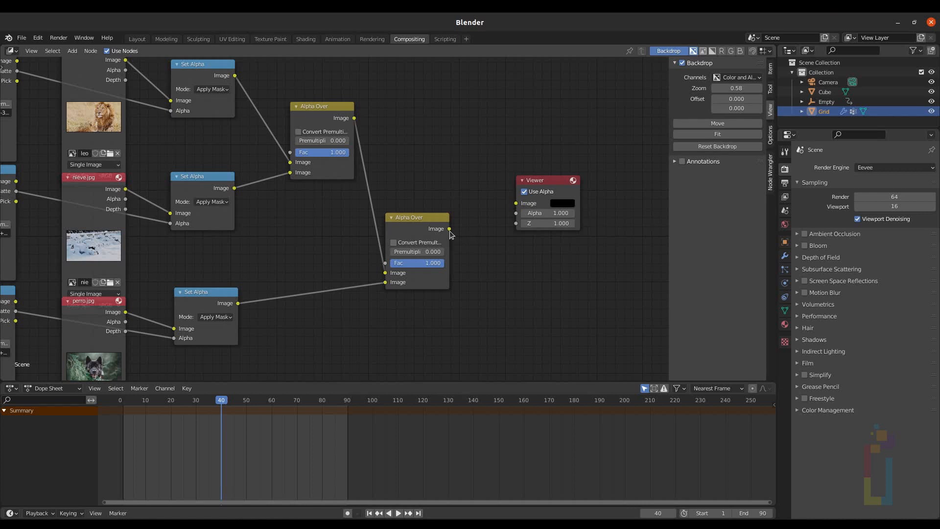
left_click_drag(450, 229, 516, 203)
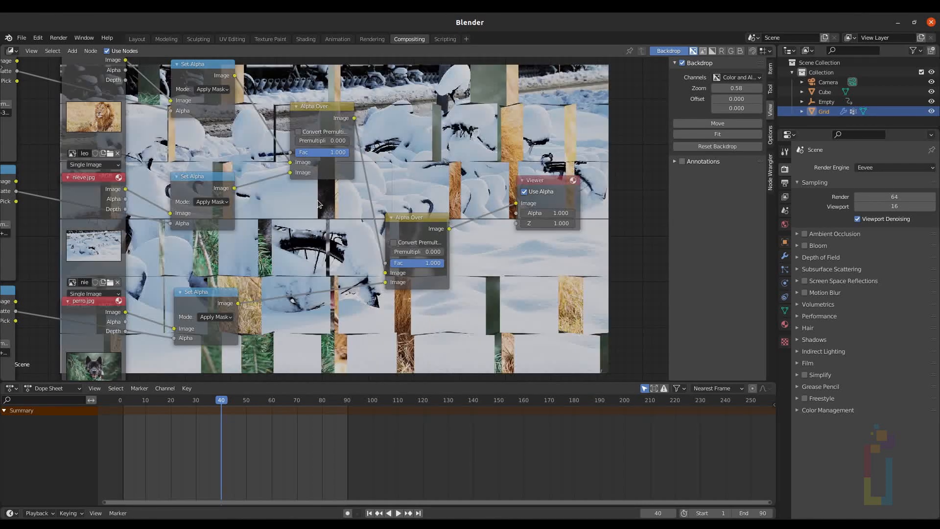
Step: Shift the first Alpha Over node right and insert a Mix node between the second Alpha Over and the Viewer
scroll(318, 204, "down", 2)
middle_click_drag(318, 204, 414, 201)
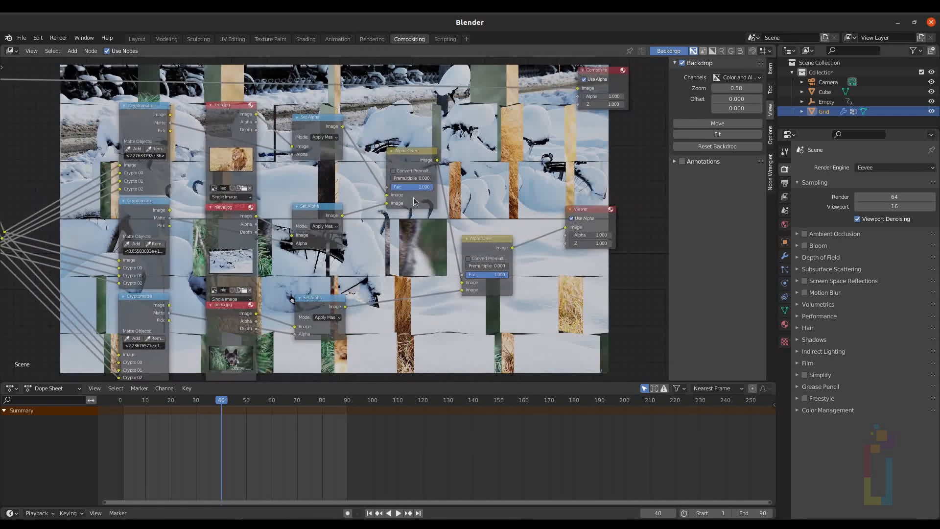
scroll(413, 199, "down", 1)
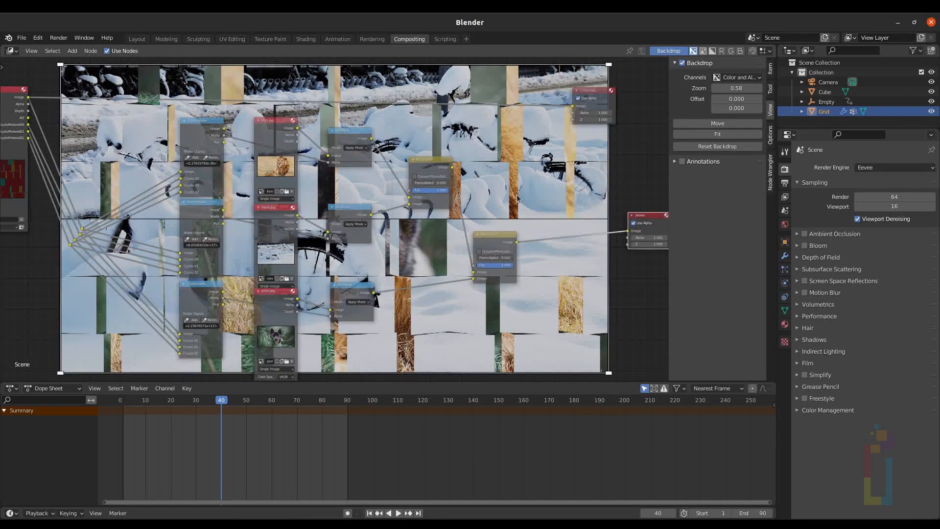
key("shift+a")
key("s")
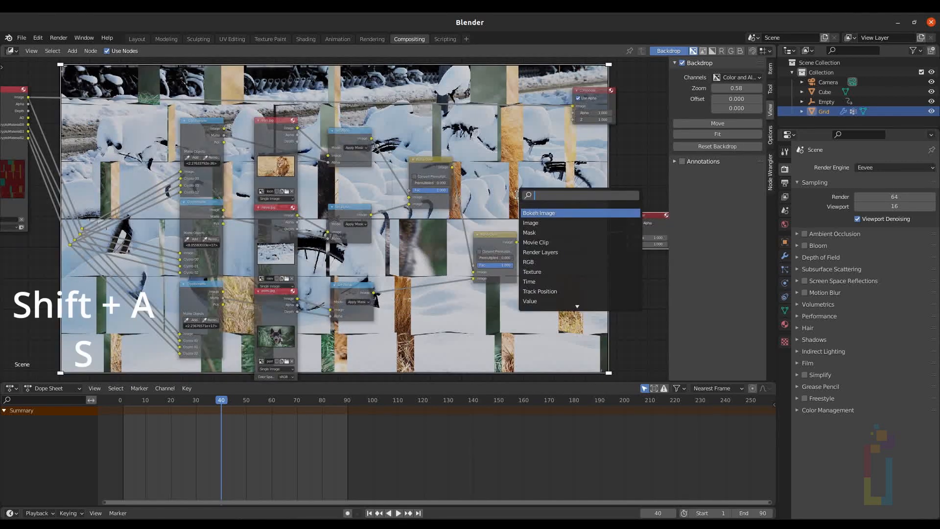
type("mix")
key("Return")
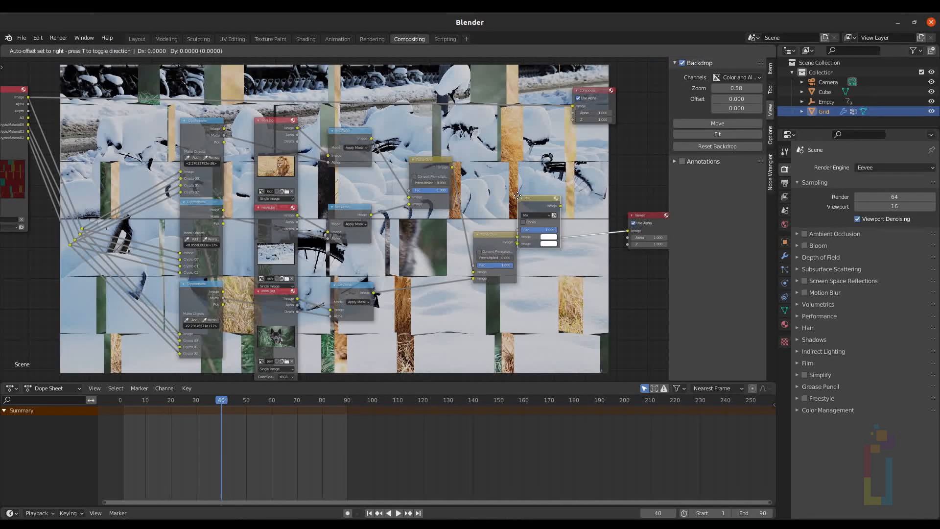
left_click(559, 191)
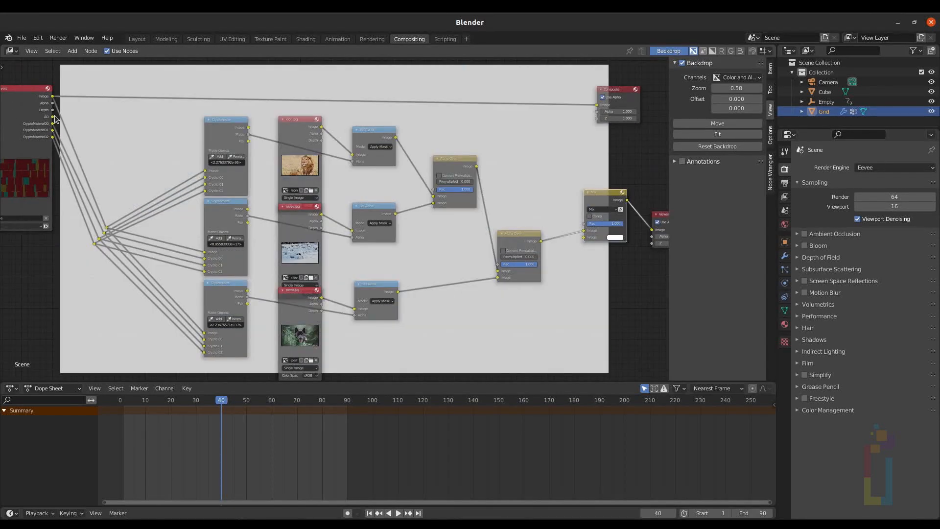
Step: Connect the rendered image into the Mix node's second Image input and set its blend mode to Multiply
left_click_drag(53, 116, 584, 237)
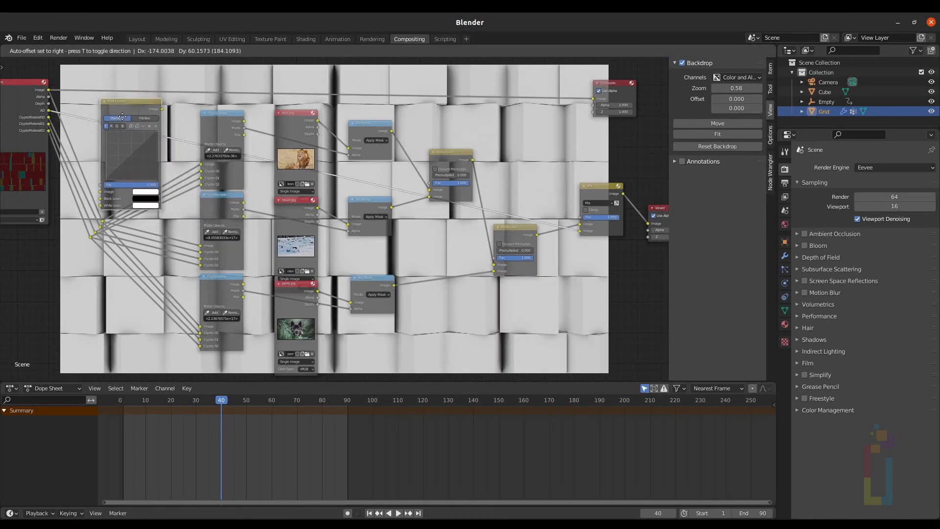
left_click(123, 118)
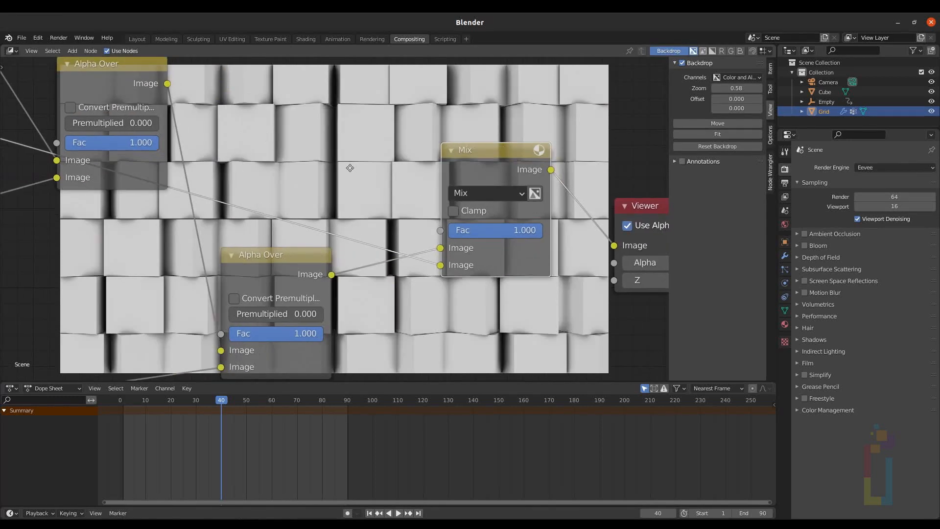
middle_click_drag(350, 168, 342, 151)
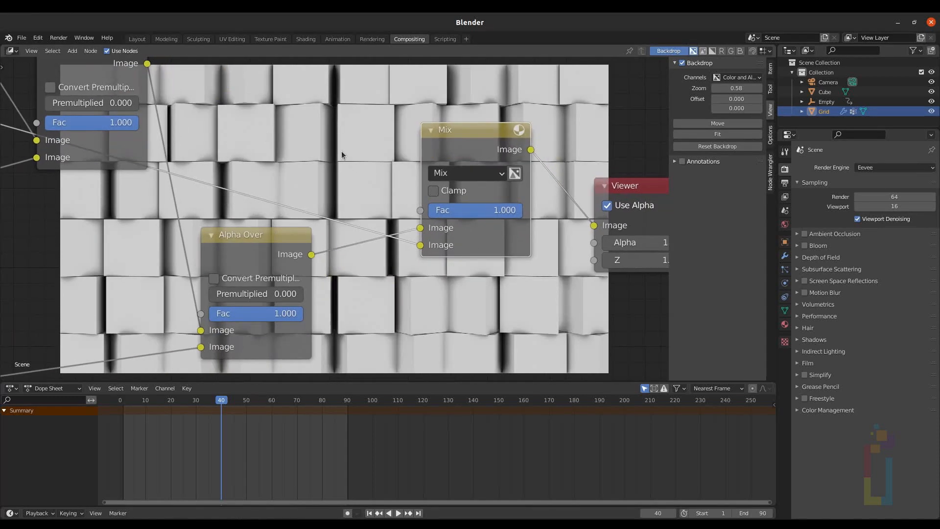
left_click(460, 173)
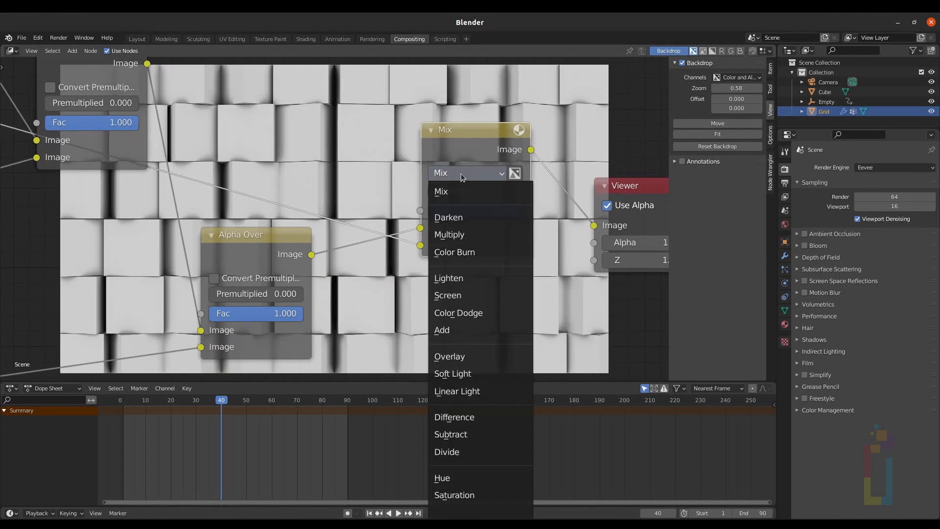
left_click(455, 234)
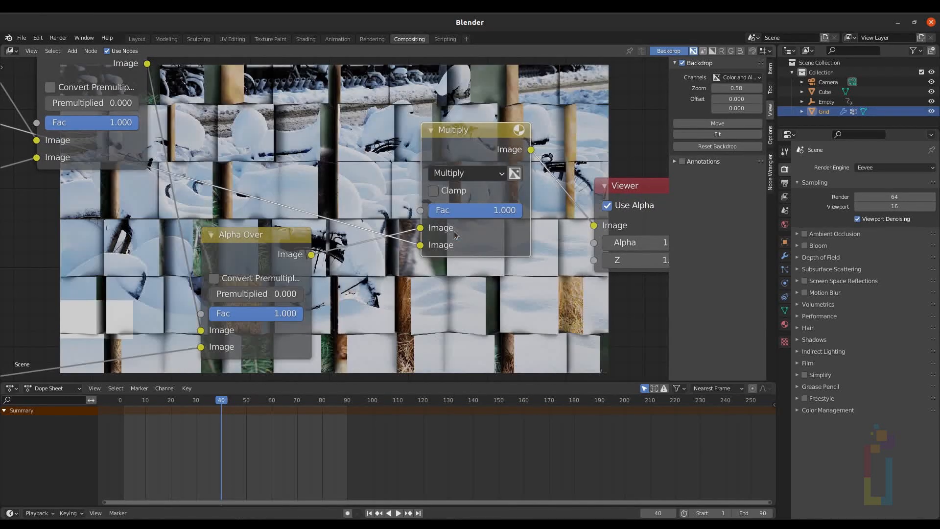
Step: Move the Composite node further right in the node tree
scroll(330, 188, "down", 3)
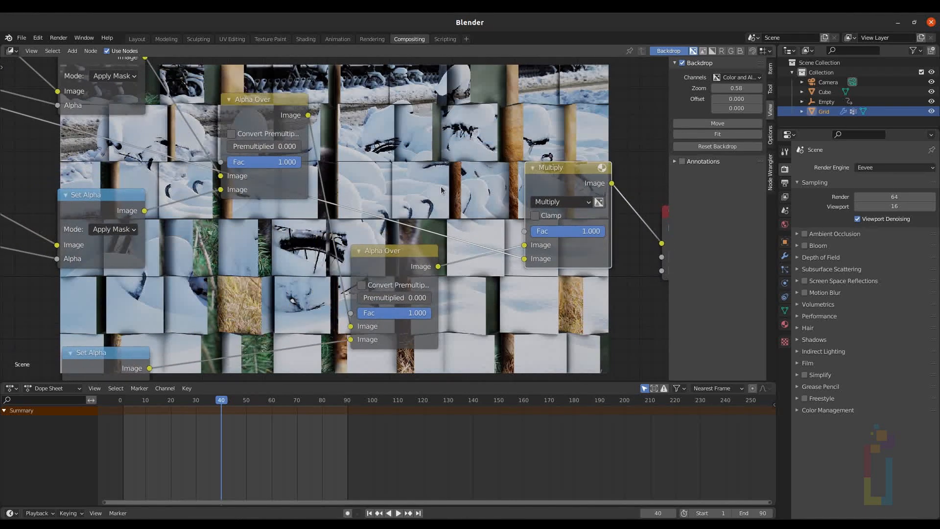
scroll(436, 185, "down", 4)
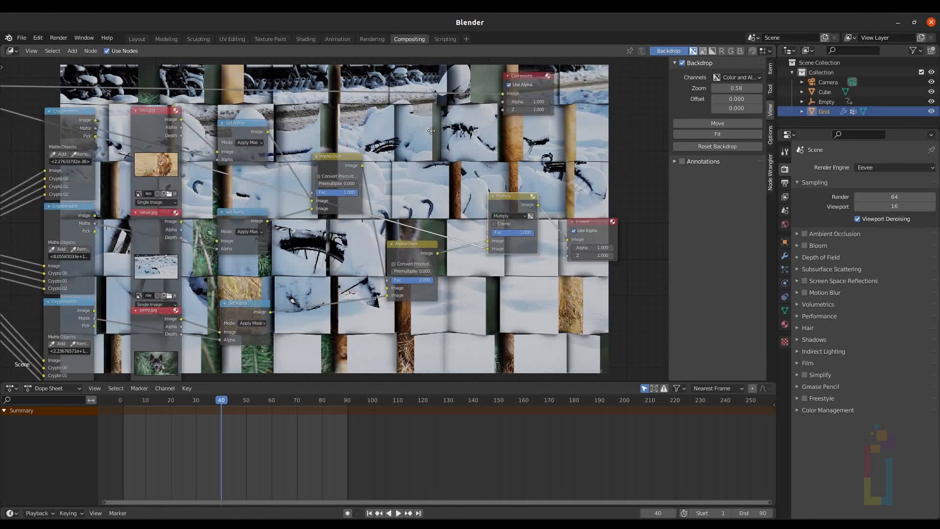
left_click_drag(539, 87, 627, 89)
scroll(592, 117, "down", 1)
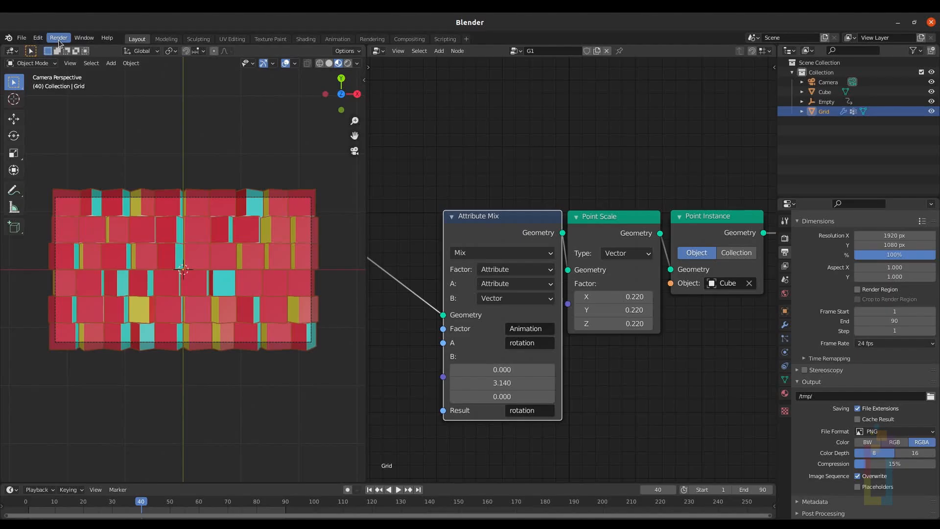
Step: Open the Render menu in the Layout workspace to start rendering
left_click(59, 38)
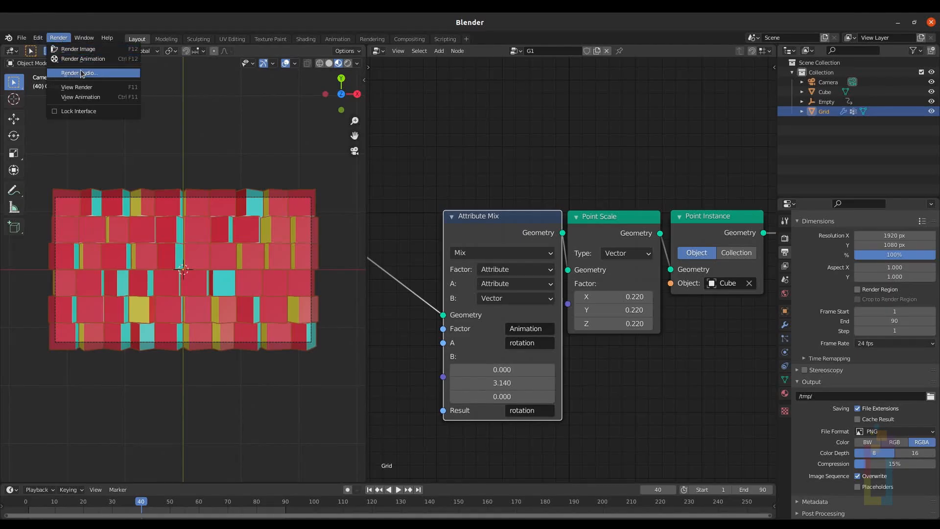
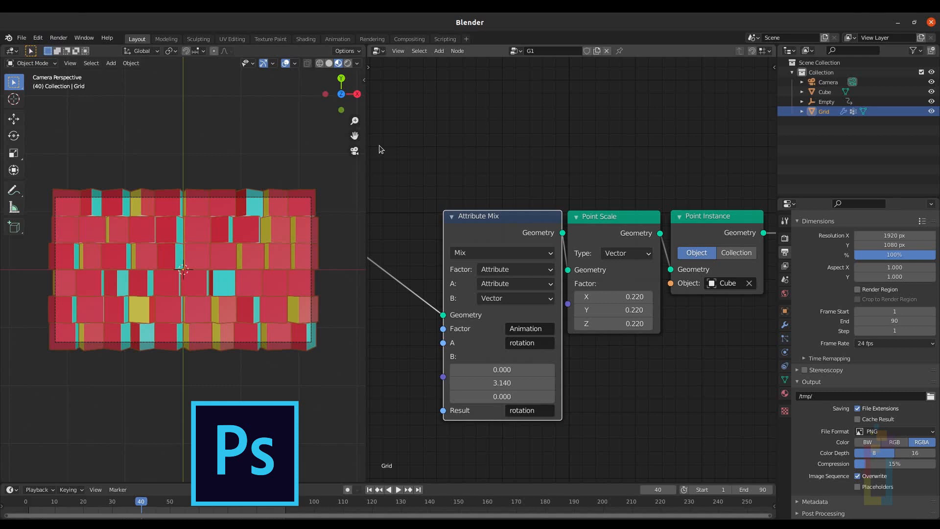
Step: Jump to the first frame, leave the camera view and select the Cube
key("shift+Left")
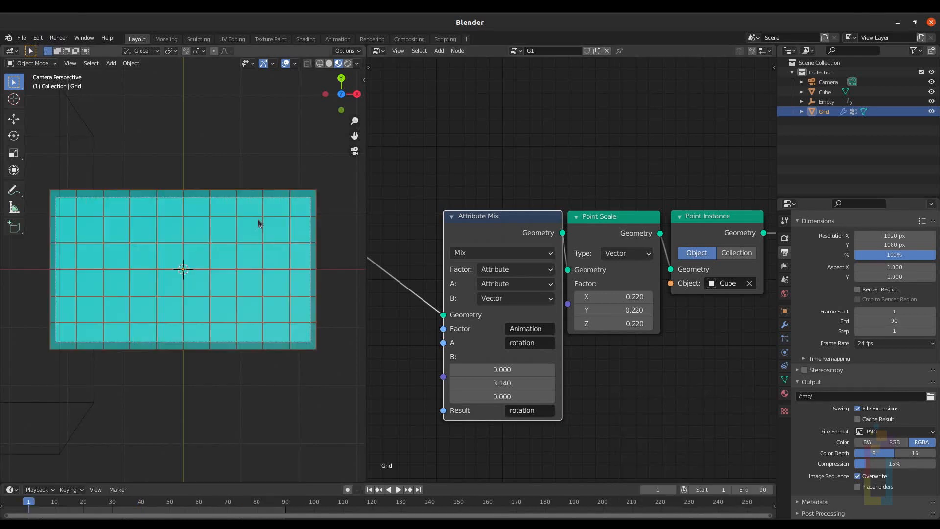
key("KP_0")
left_click(271, 155)
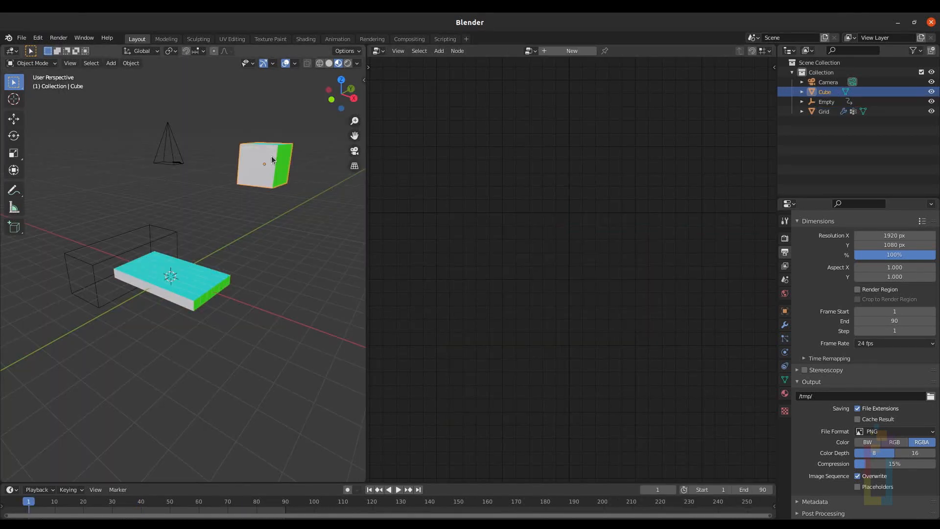
Step: Remove the cube's extra material slots so only the Main Text material remains
key("KP_Decimal")
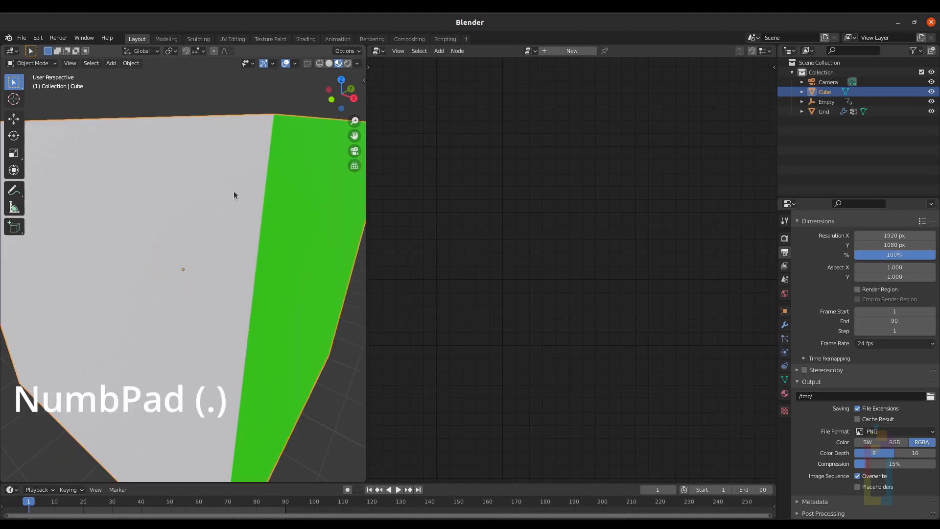
scroll(226, 196, "down", 4)
middle_click_drag(206, 195, 215, 192)
left_click(785, 393)
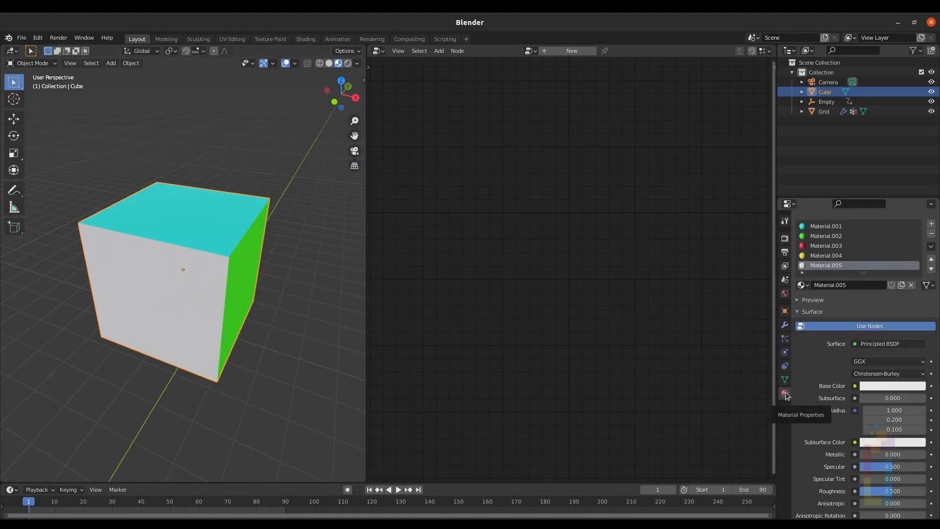
left_click(931, 234)
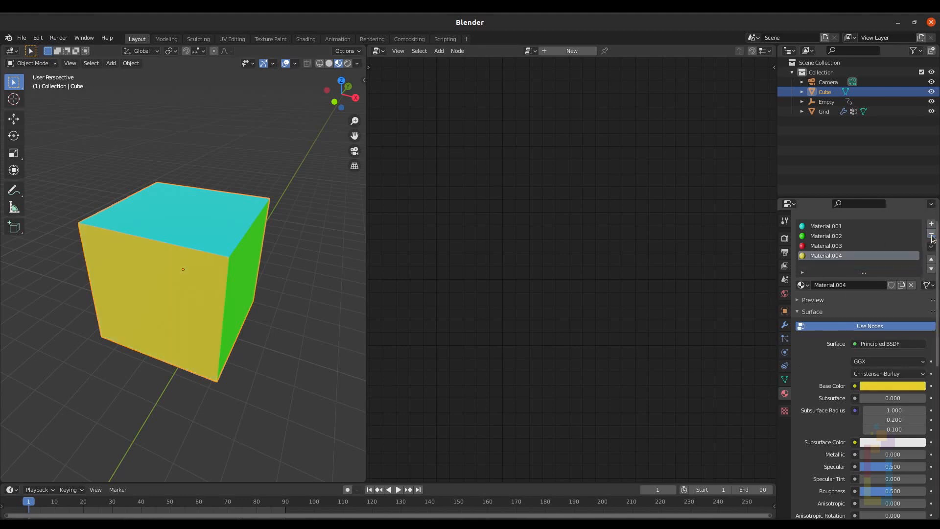
left_click(931, 236)
left_click(932, 235)
left_click(932, 235)
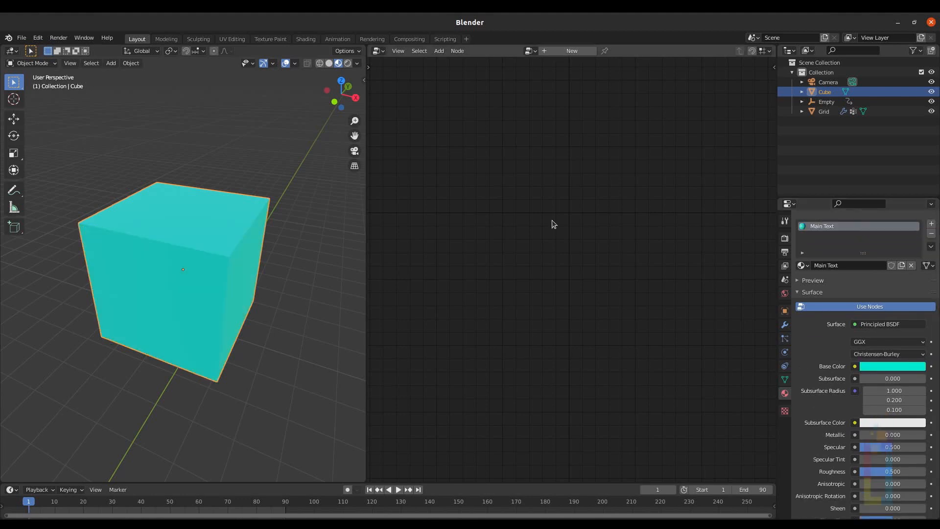
Step: Switch the empty node editor area to the Shader Editor showing the cube's material
left_click(380, 54)
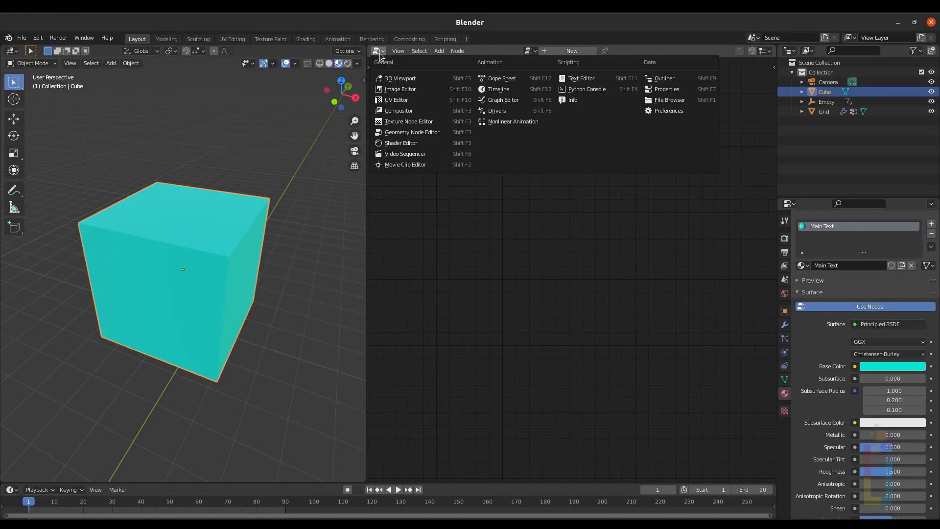
left_click(400, 143)
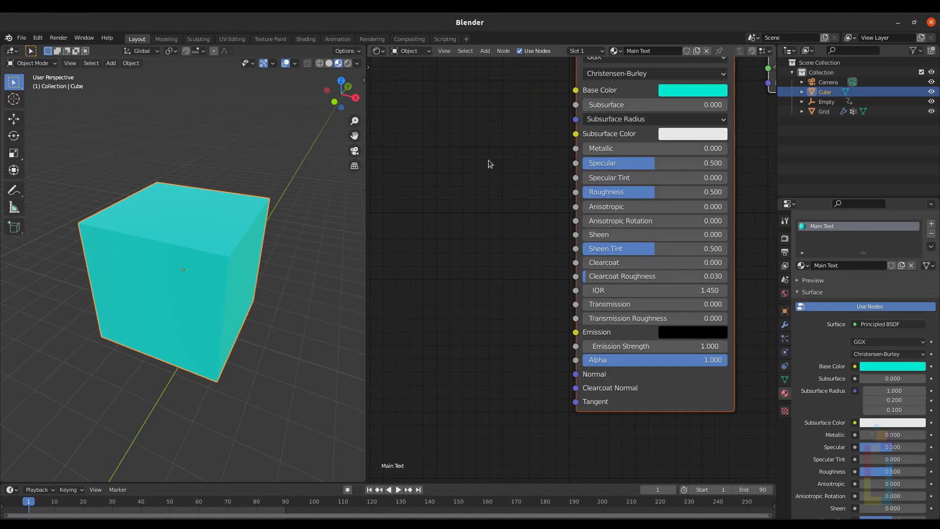
scroll(495, 167, "down", 5)
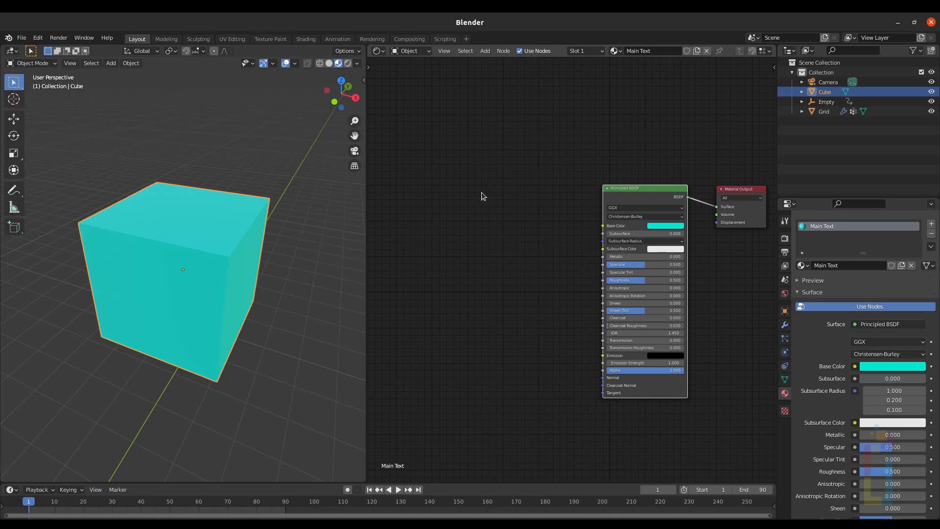
Step: Add a texture setup to the Principled BSDF and load UVCheckerMap01.psd into the Image Texture node
key("ctrl+t")
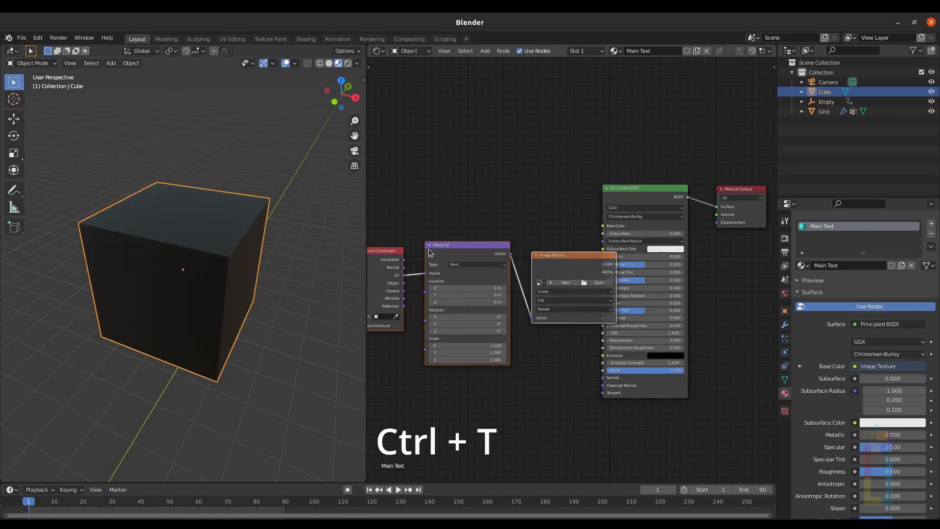
scroll(498, 202, "up", 4)
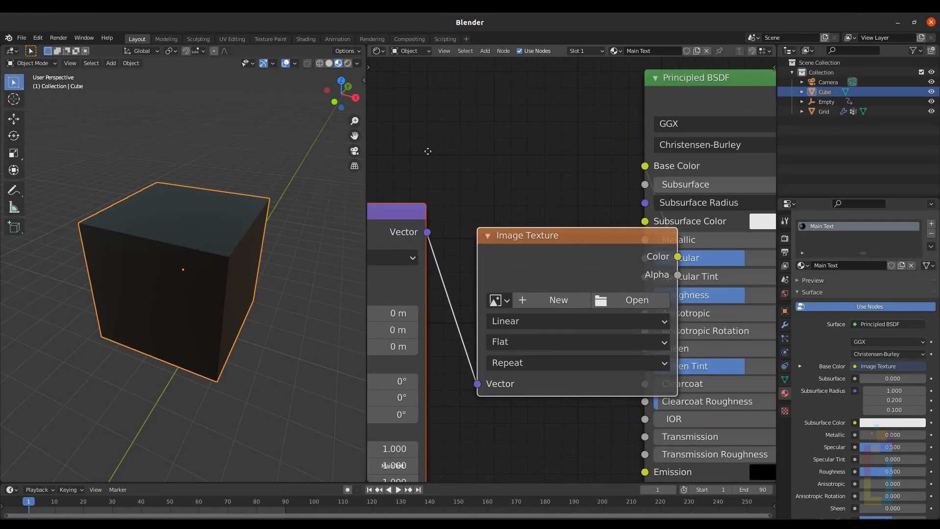
middle_click_drag(427, 155, 493, 134)
middle_click_drag(558, 135, 564, 177)
scroll(497, 152, "down", 4)
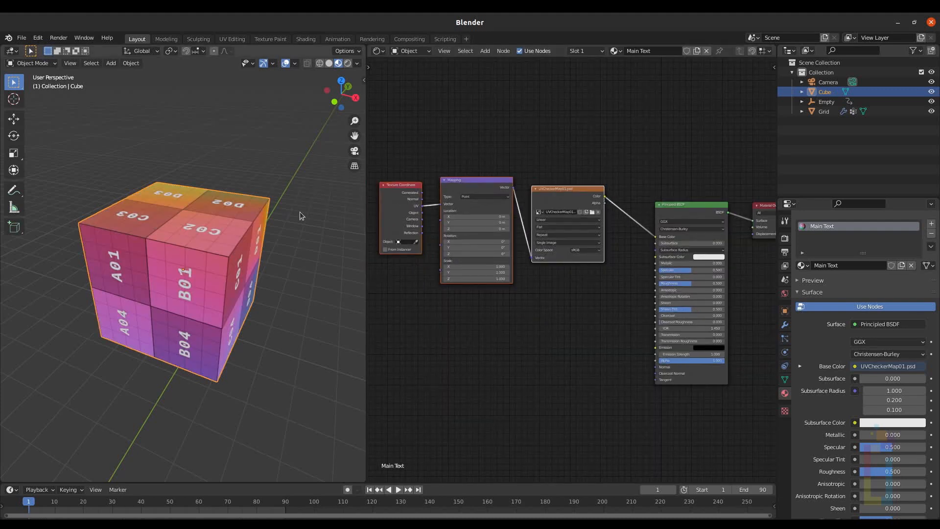
Step: Change the shader area to the UV Editor and enter Edit Mode on the cube
left_click(382, 50)
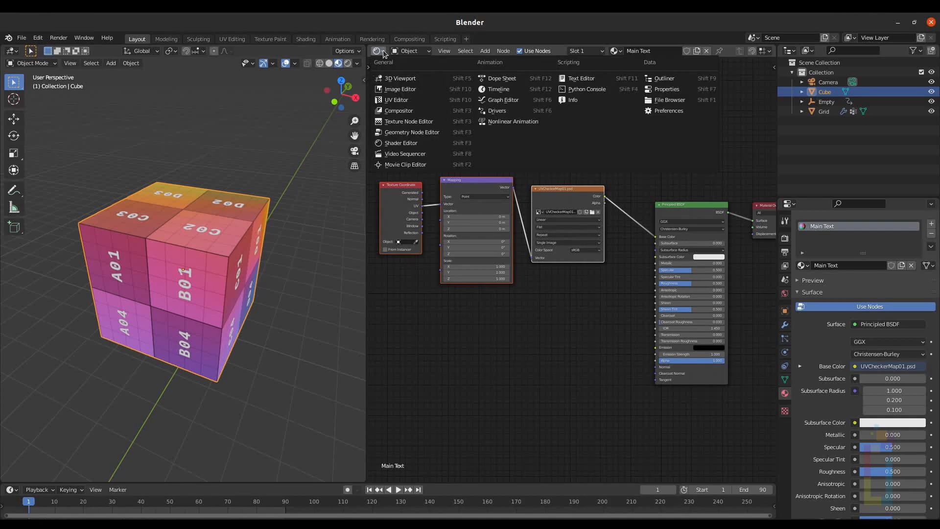
left_click(400, 101)
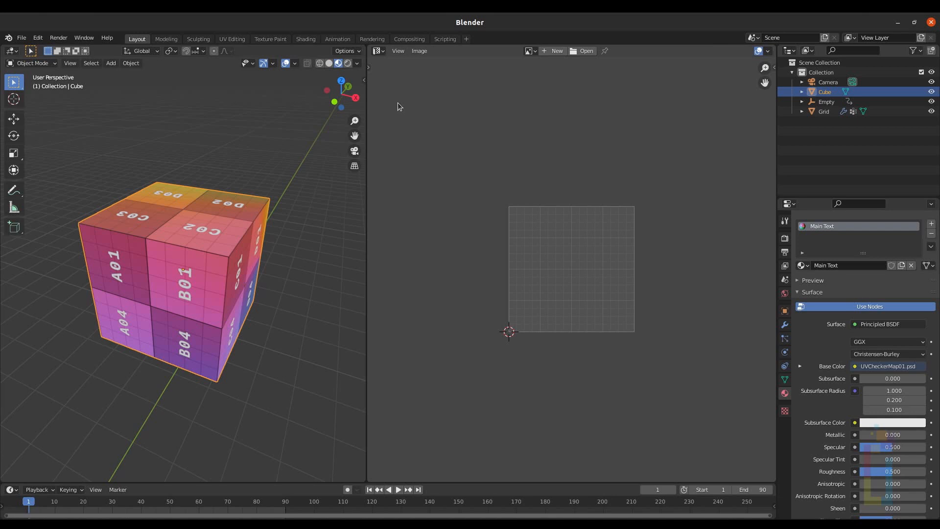
key("Tab")
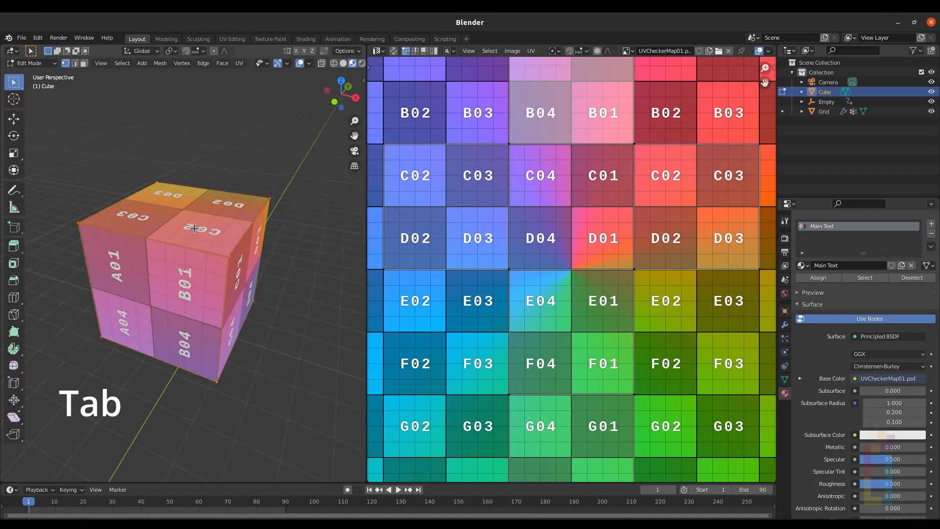
Step: Switch to face selection mode and enable UV Sync Selection
key("3")
scroll(194, 228, "down", 5)
scroll(429, 114, "down", 2)
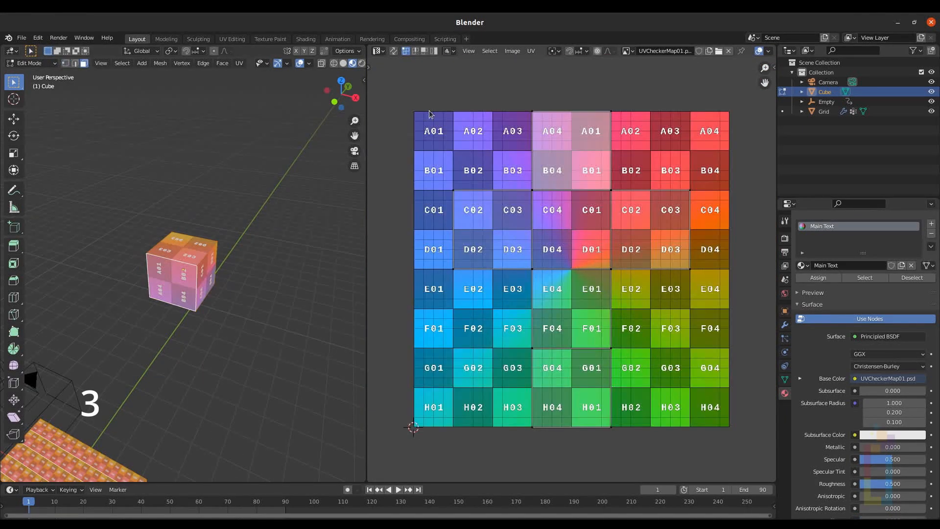
left_click(393, 51)
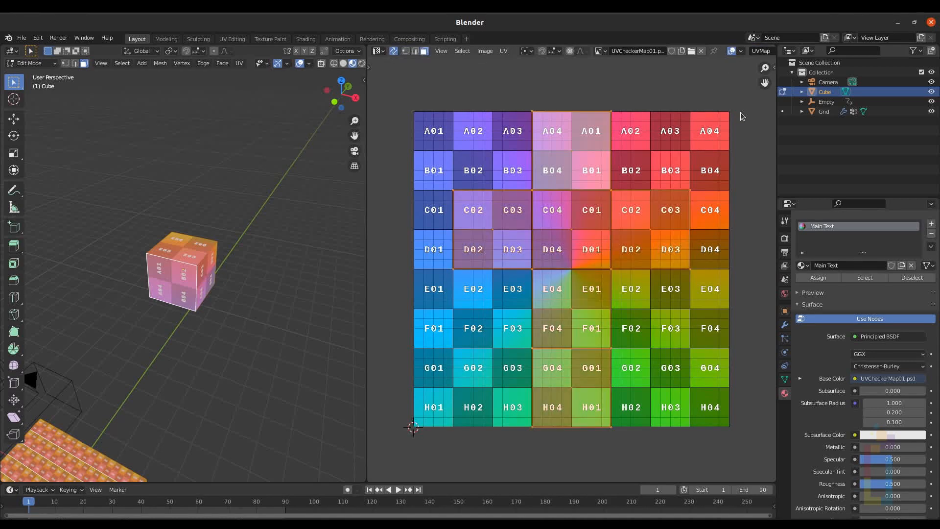
Step: Scale the cube's UV faces down slightly on the checker map
key("s")
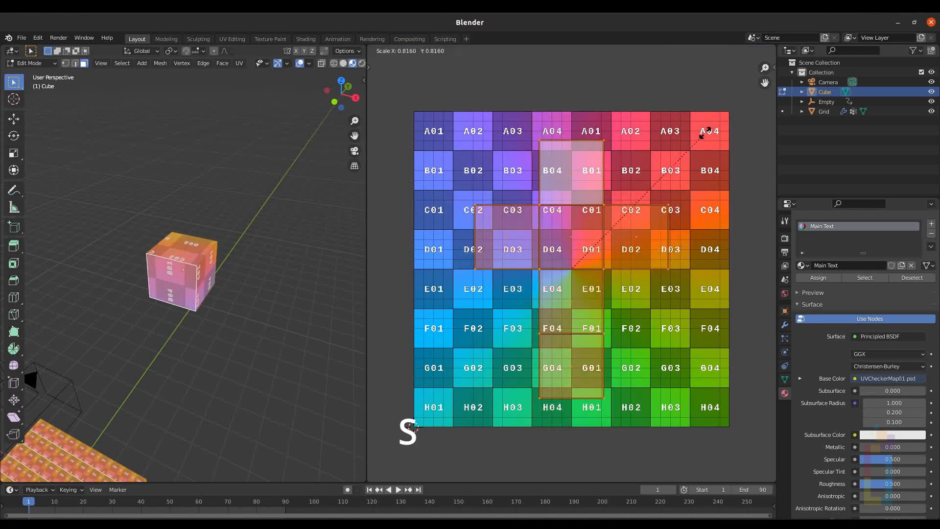
left_click(680, 150)
Step: Move two selected UV faces up to the top row of the checker map
scroll(131, 252, "up", 4)
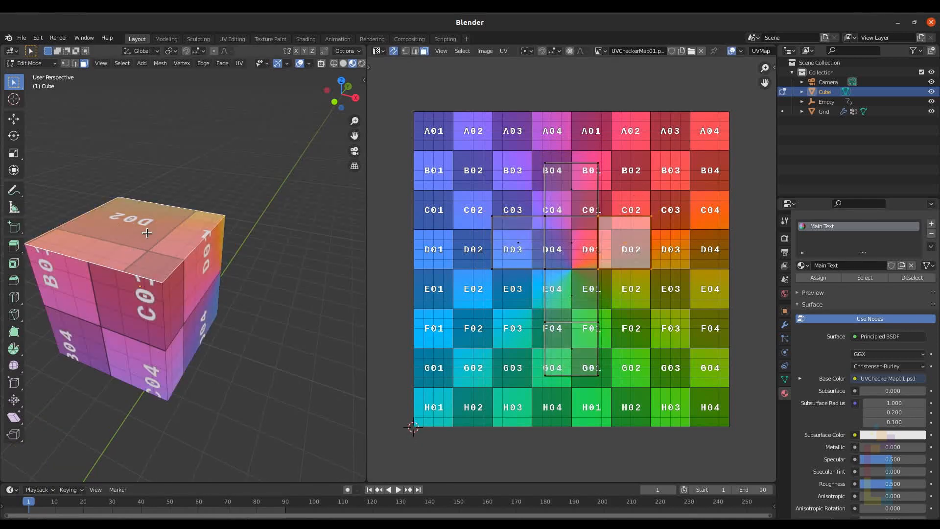
scroll(147, 233, "down", 2)
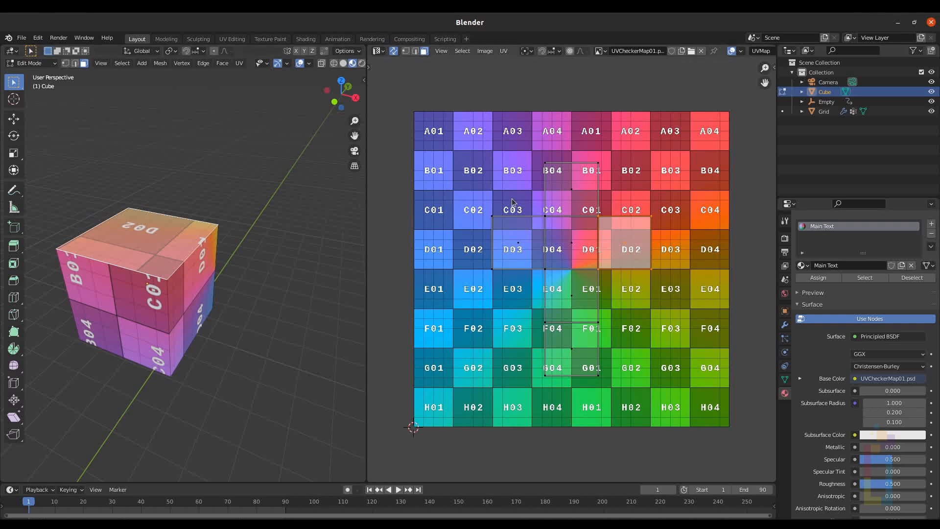
scroll(623, 245, "down", 1)
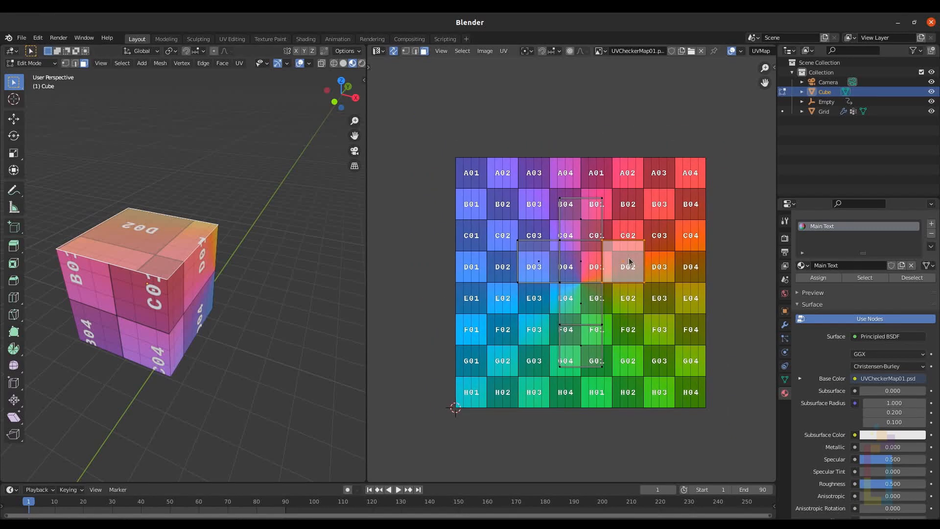
key("g")
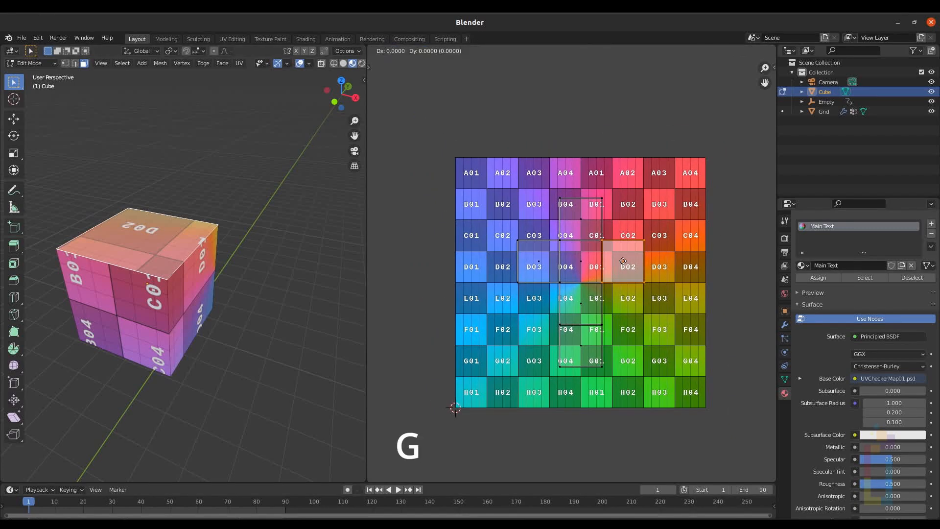
left_click(581, 165)
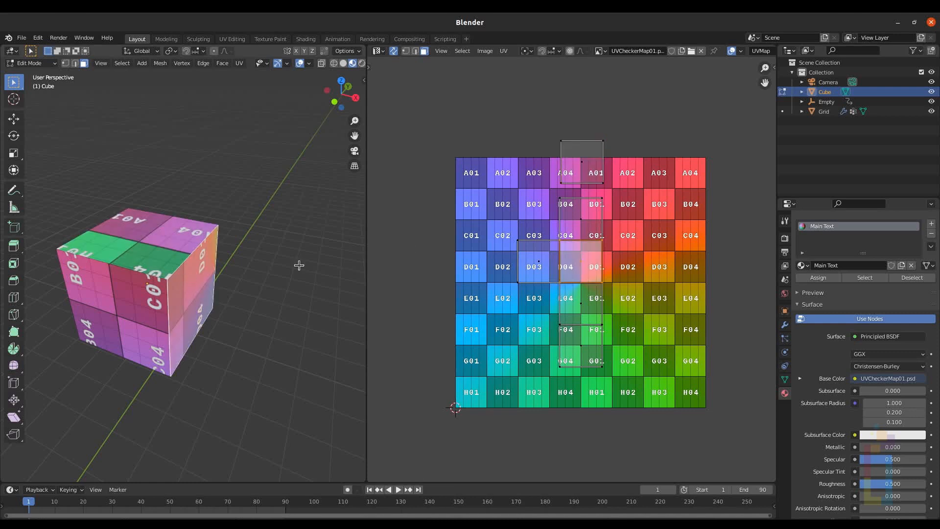
key("g")
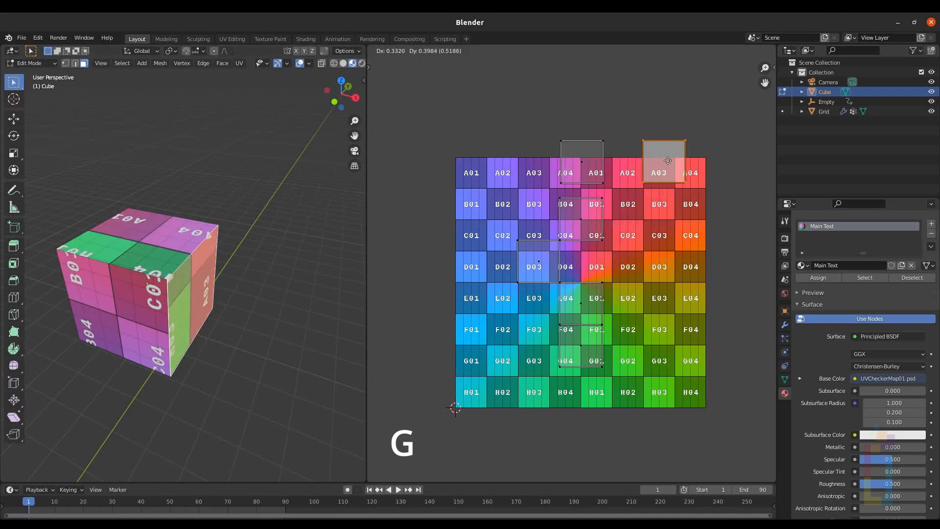
left_click(662, 165)
Step: Select another cube face and reposition its UV island on the checker map
middle_click_drag(162, 313, 247, 304)
left_click(142, 318)
key("g")
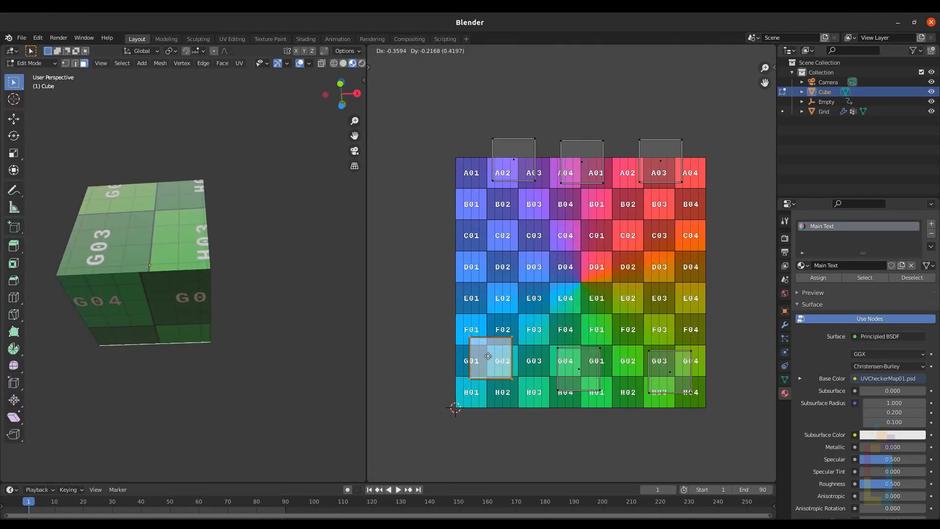
left_click(663, 250)
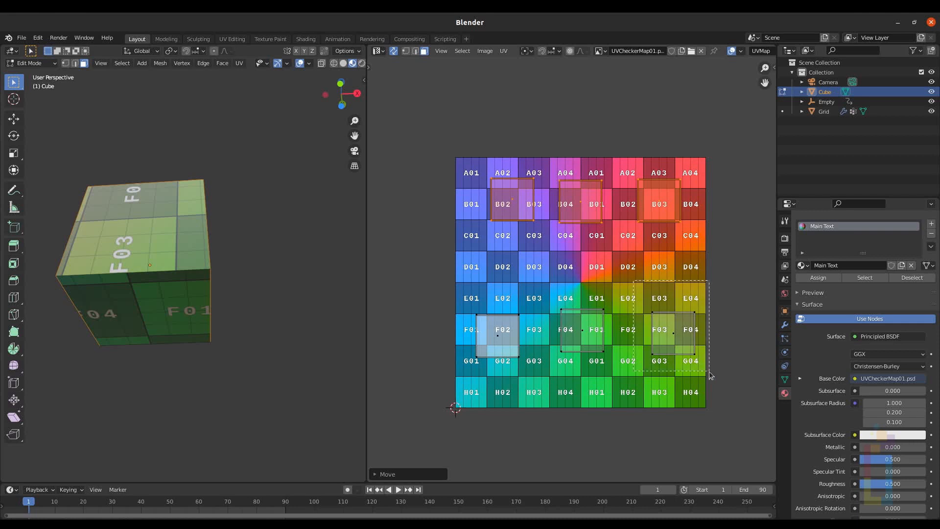
Step: Box-select UV faces and move them down toward the bottom rows of the checker map
left_click(673, 333)
left_click_drag(465, 286, 525, 361)
key("g")
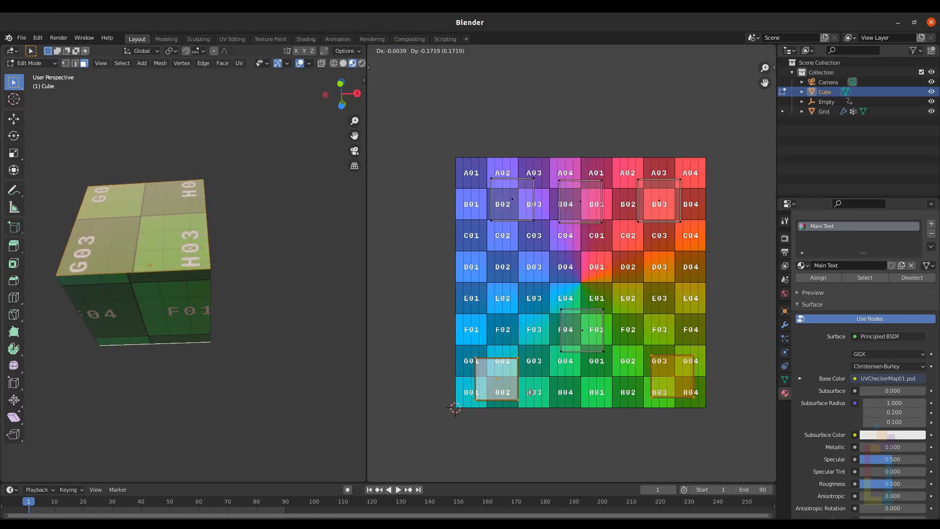
left_click(530, 391)
Step: Select UV islands one by one and orbit the cube to examine how the checker texture maps onto it
left_click(523, 195)
left_click(583, 202)
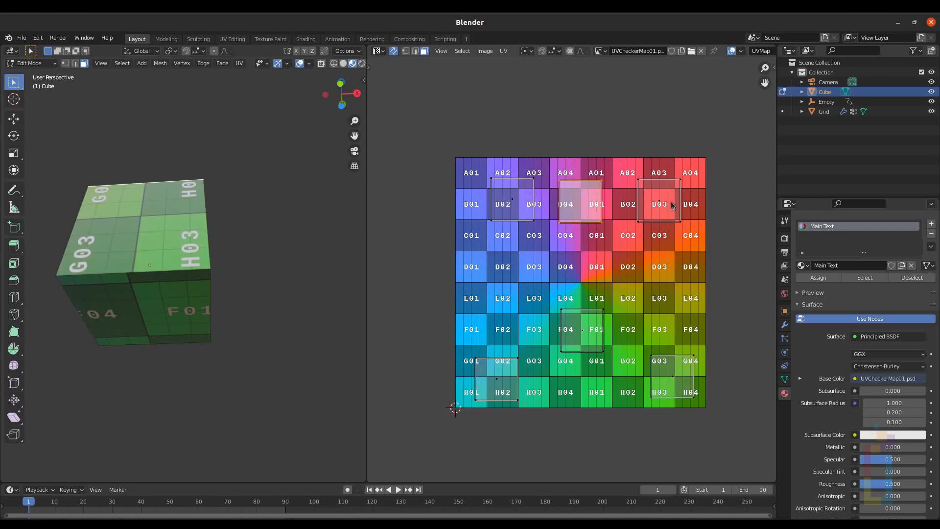
left_click(666, 205)
left_click(590, 329)
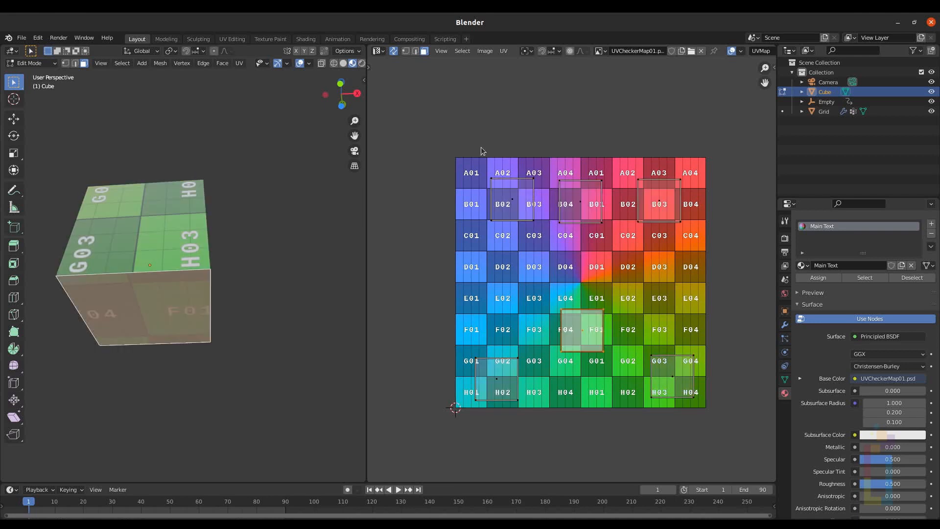
left_click(571, 195)
middle_click_drag(263, 147, 209, 238)
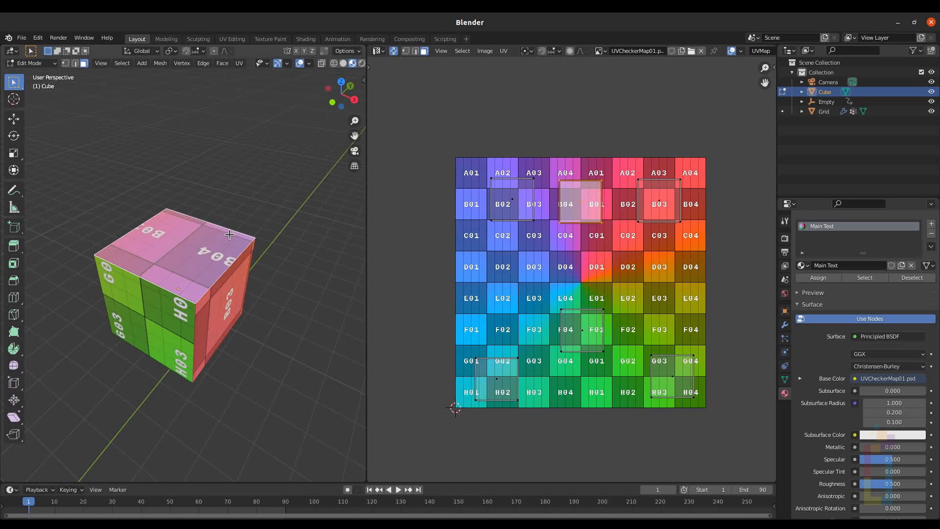
scroll(234, 241, "up", 1)
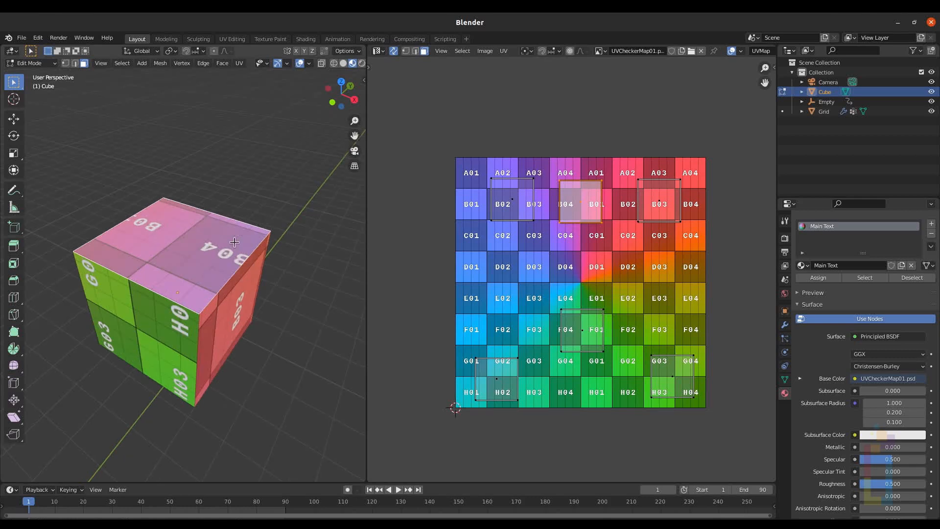
scroll(234, 242, "down", 5)
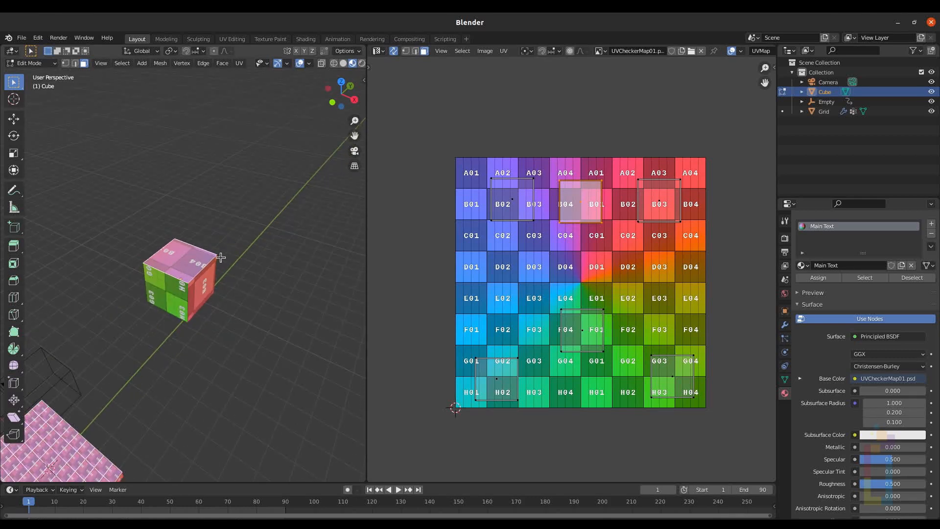
mouse_move(220, 249)
middle_mouse_down("shift")
mouse_move(248, 186)
mouse_move(218, 230)
middle_mouse_up("shift")
scroll(211, 225, "up", 5)
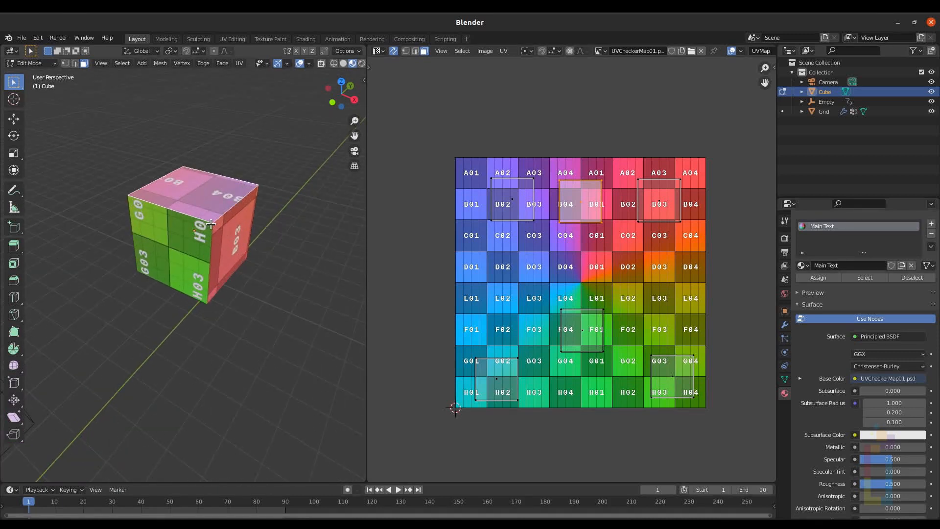
middle_click_drag(247, 172, 221, 223, "shift")
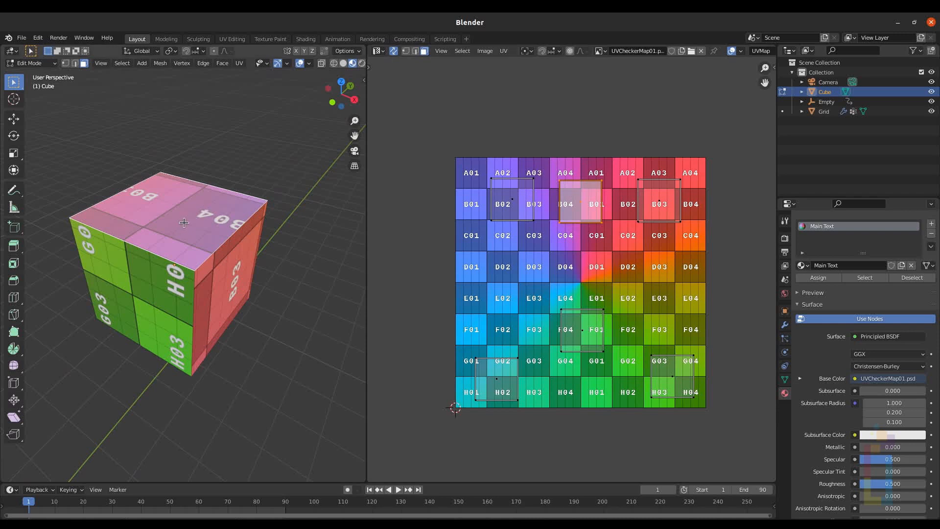
scroll(250, 196, "up", 2)
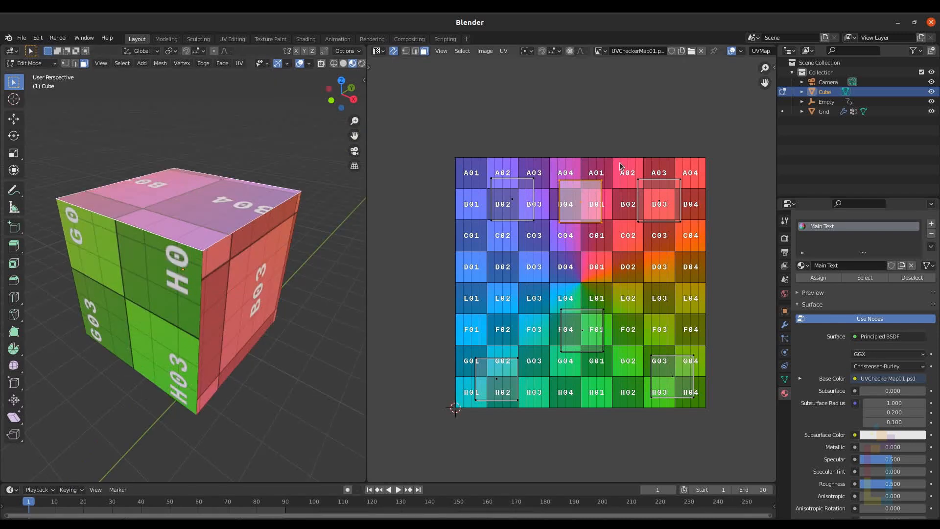
Step: Orbit the cube, select its B03 face and rotate that face's UV island on the checker map
key("r")
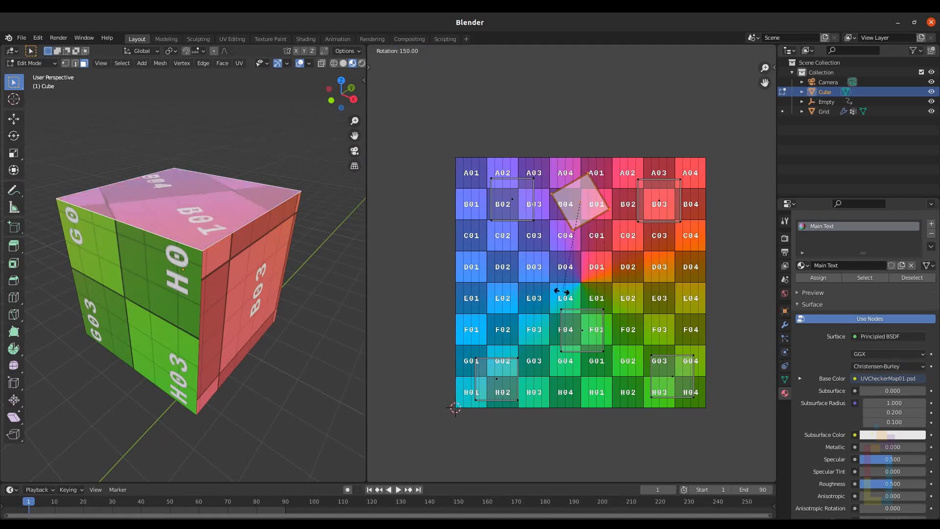
key("Escape")
middle_click_drag(126, 174, 143, 218)
middle_click_drag(282, 228, 201, 239)
left_click(259, 233)
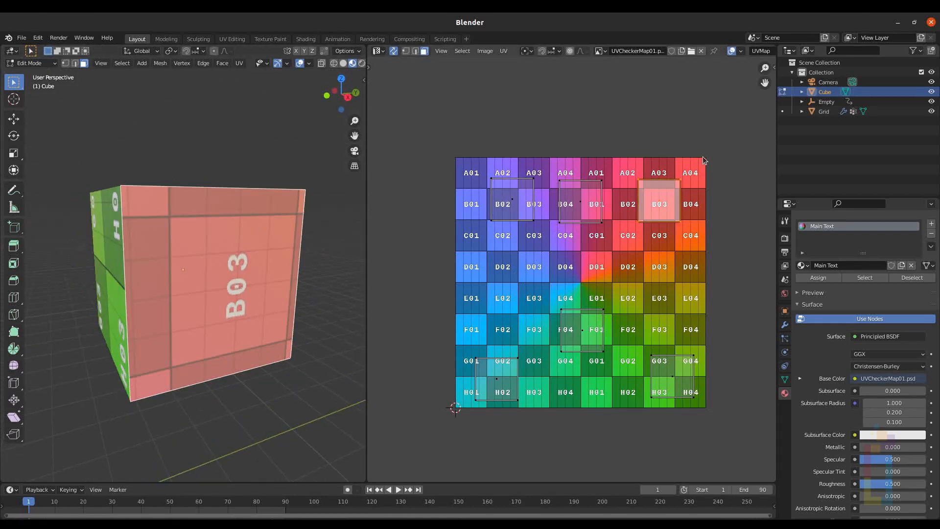
key("r")
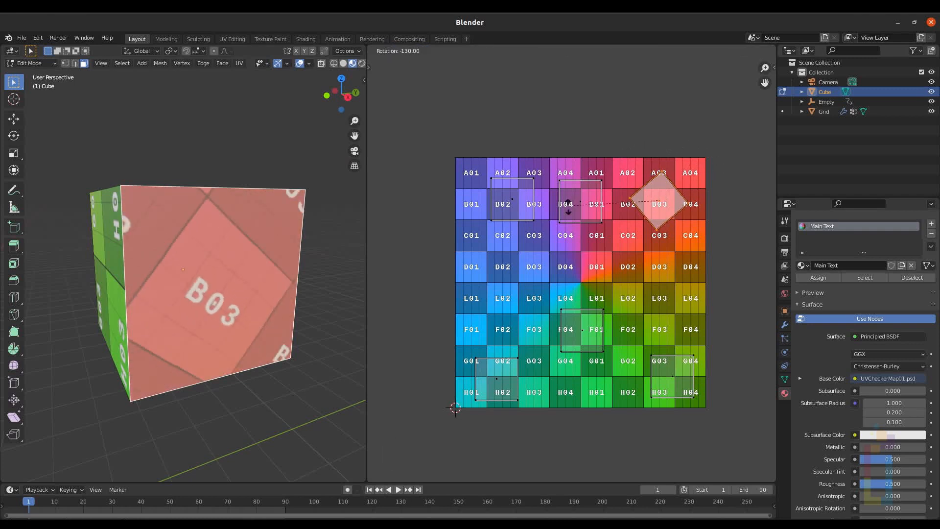
left_click(580, 298, "ctrl")
Step: Orbit to the cube's bottom face, select it and rotate its UV island on the checker map
middle_click_drag(136, 215, 270, 149)
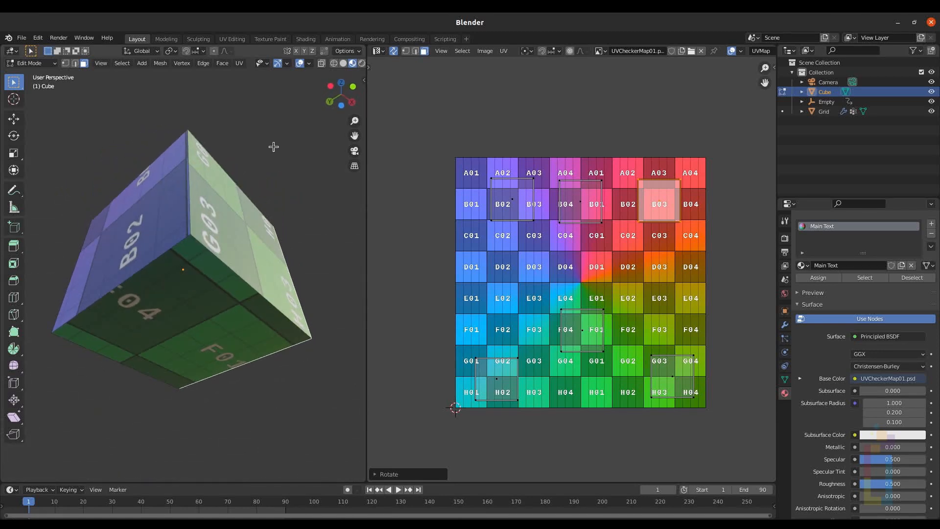
left_click(185, 297)
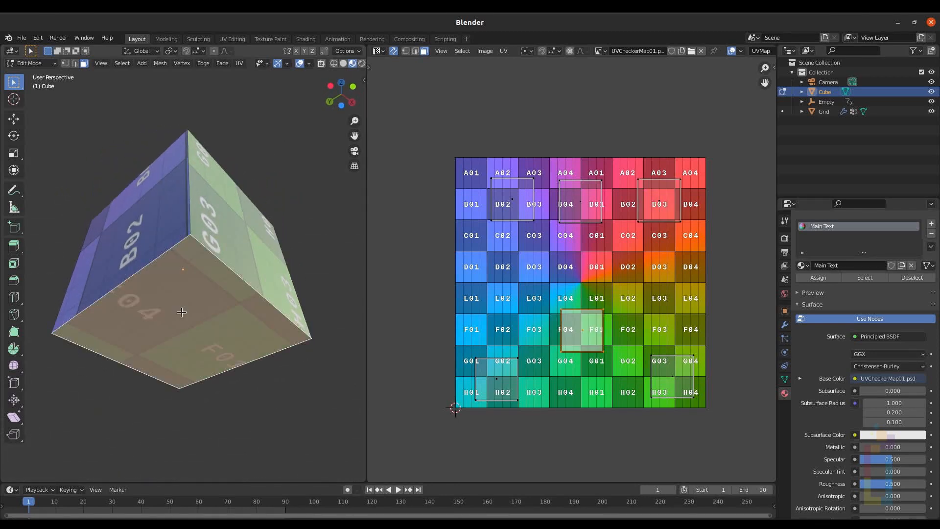
key("r")
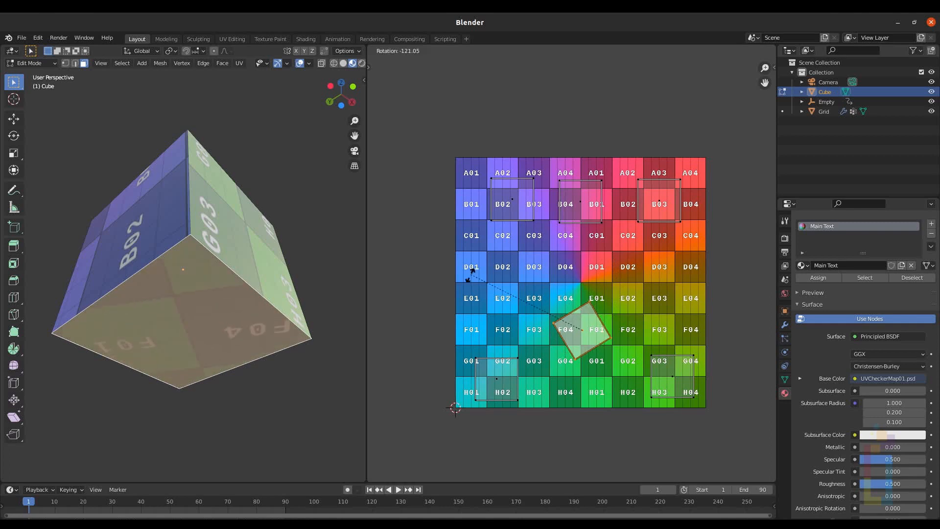
left_click(470, 395)
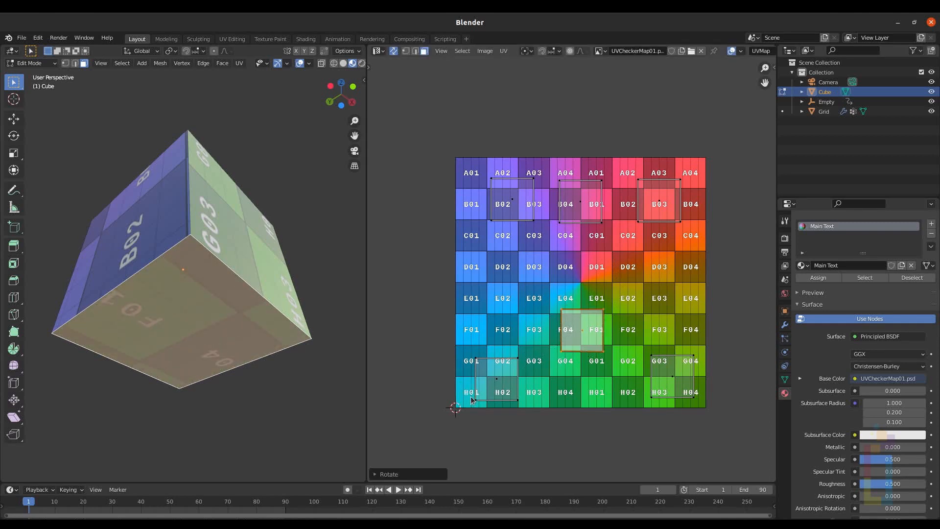
Step: Zoom out, leave Edit Mode on the cube and select the camera
middle_click_drag(259, 190, 221, 207)
scroll(194, 249, "down", 8)
key("Tab")
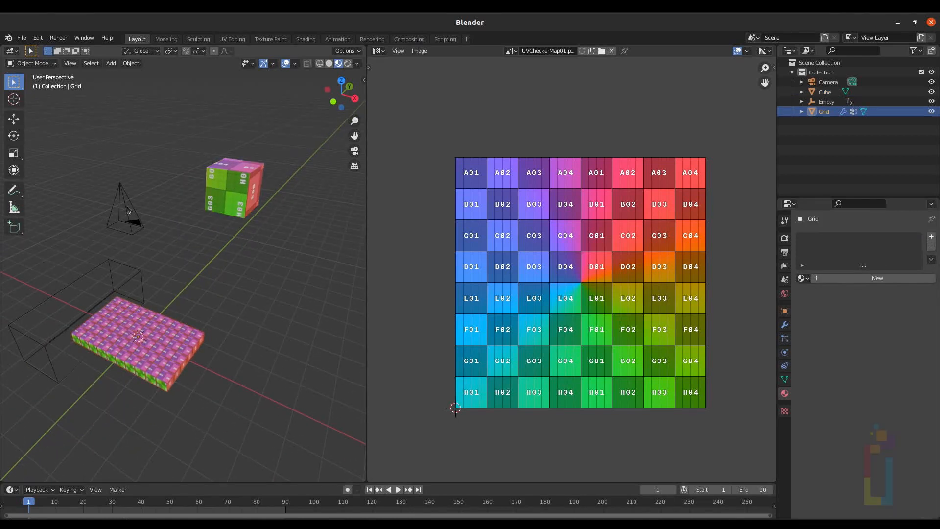
left_click(127, 205, "shift")
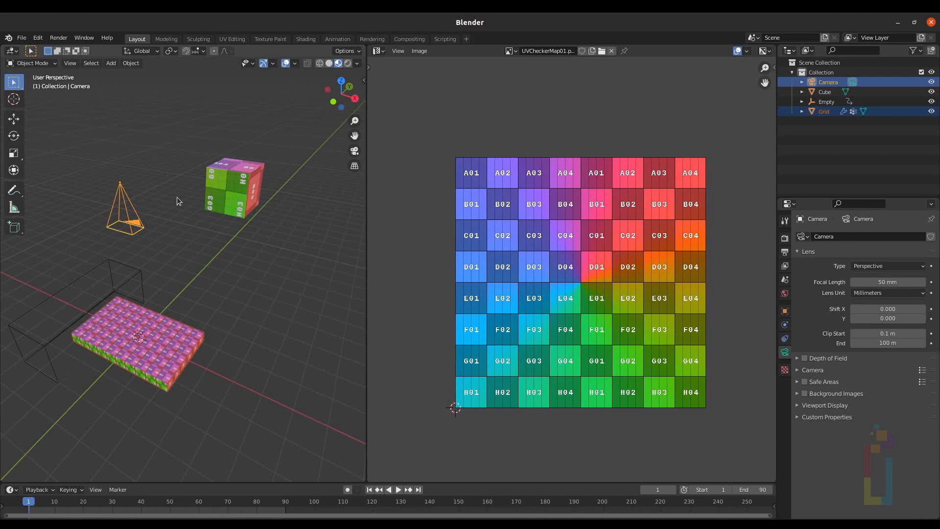
Step: Open the Alembic (.abc) export from the File menu to export the scene
left_click(21, 38)
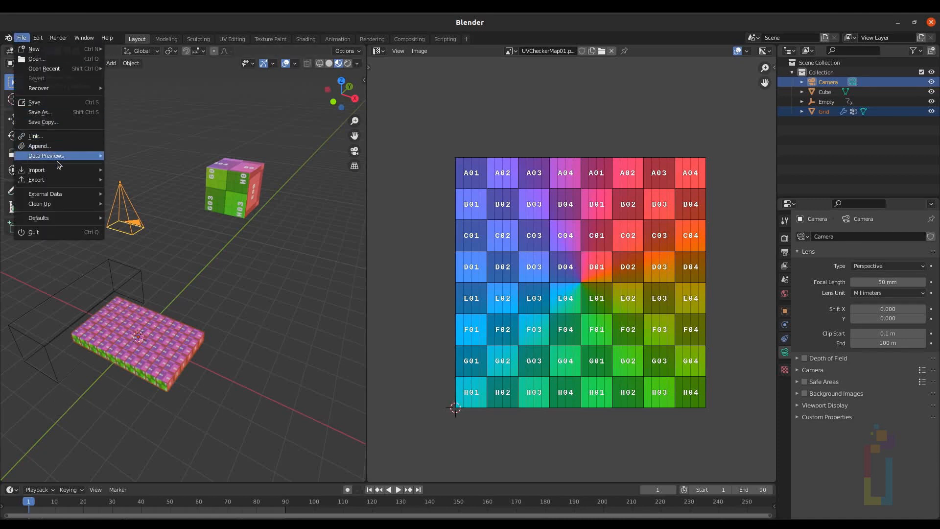
mouse_move(57, 182)
left_click(137, 189)
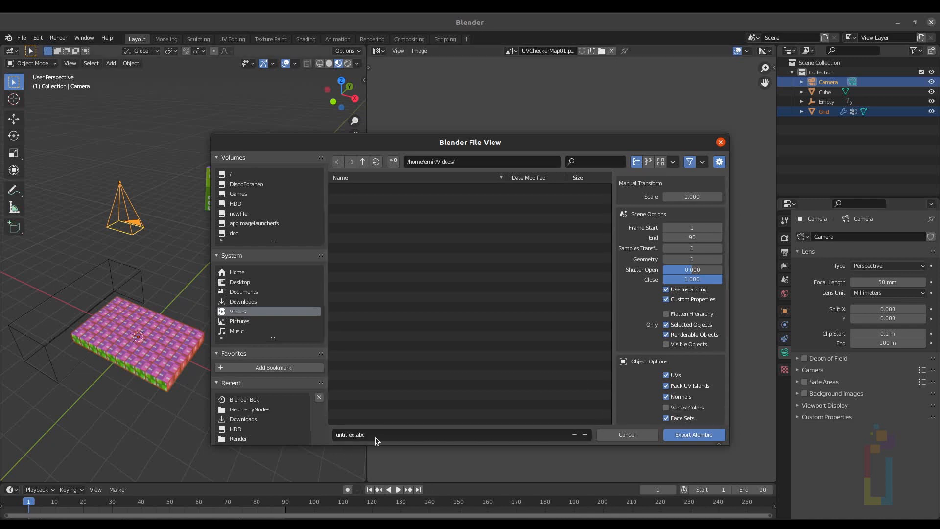
Step: Start a new scene and import the Alembic file through the File menu
left_click(22, 37)
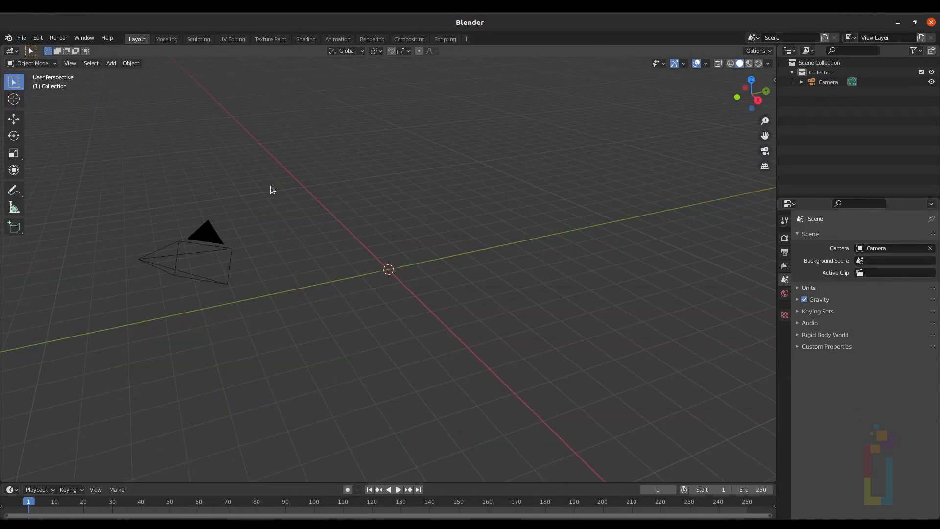
left_click(21, 38)
mouse_move(49, 170)
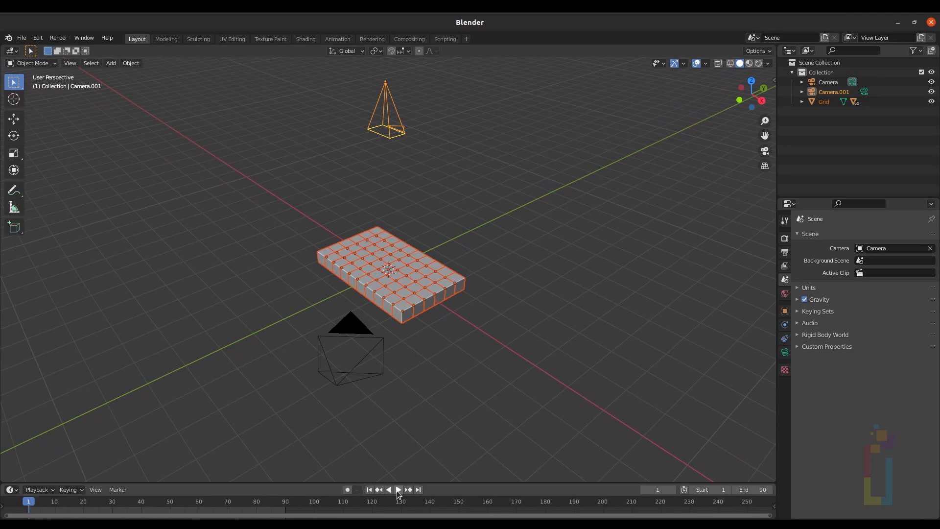
Step: Play the imported cube animation and stop it
left_click(397, 489)
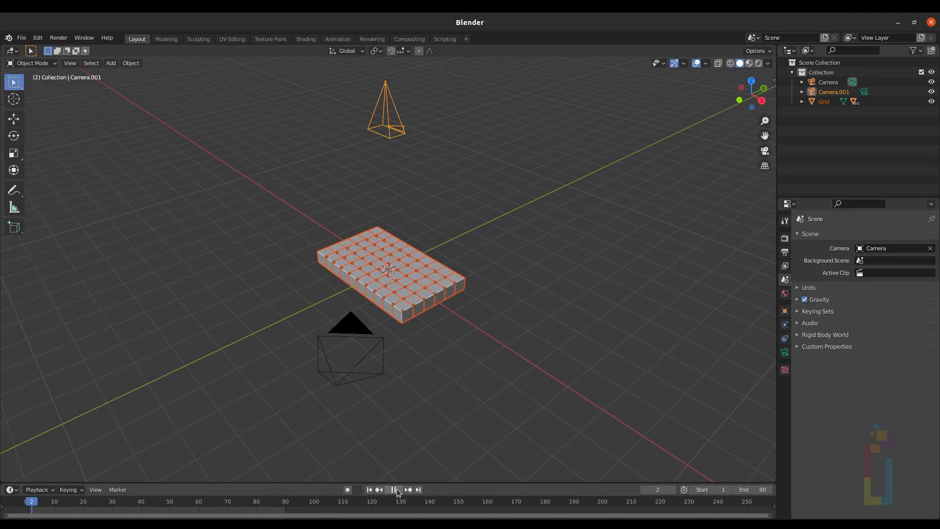
left_click(397, 490)
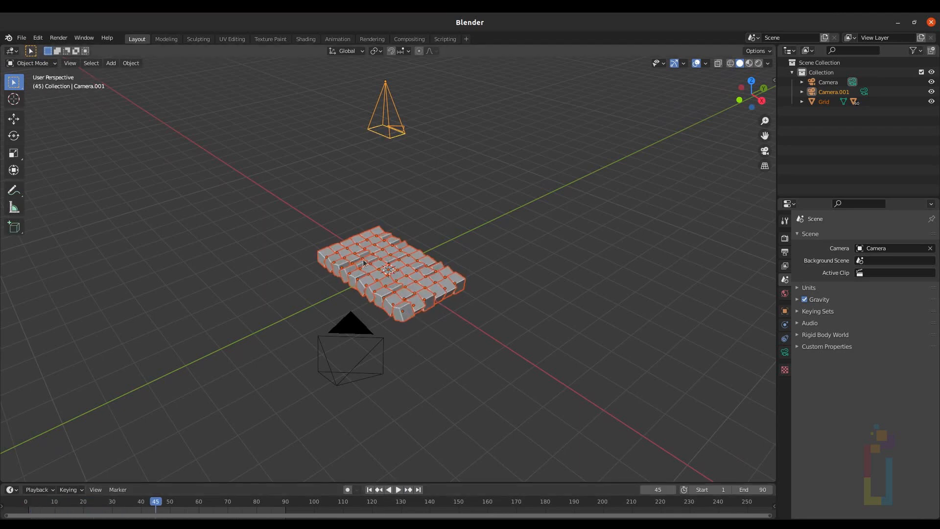
Step: Expand the imported Grid collection and delete the original camera, keeping Camera.001
scroll(382, 258, "up", 5)
left_click(801, 101)
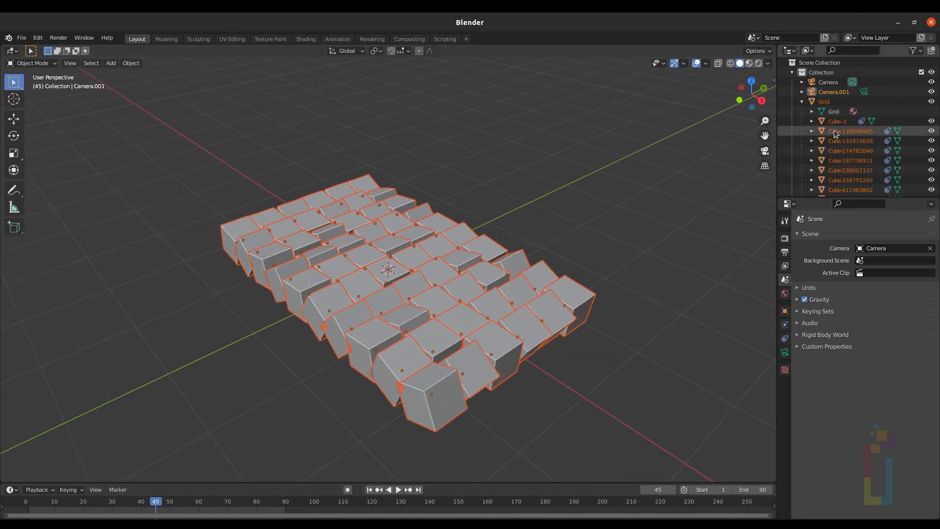
scroll(837, 155, "down", 5)
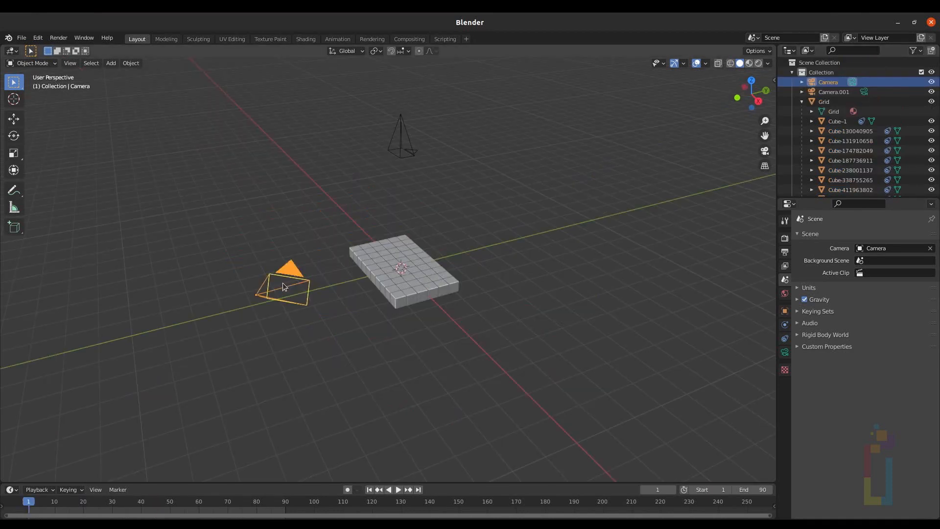
key("x")
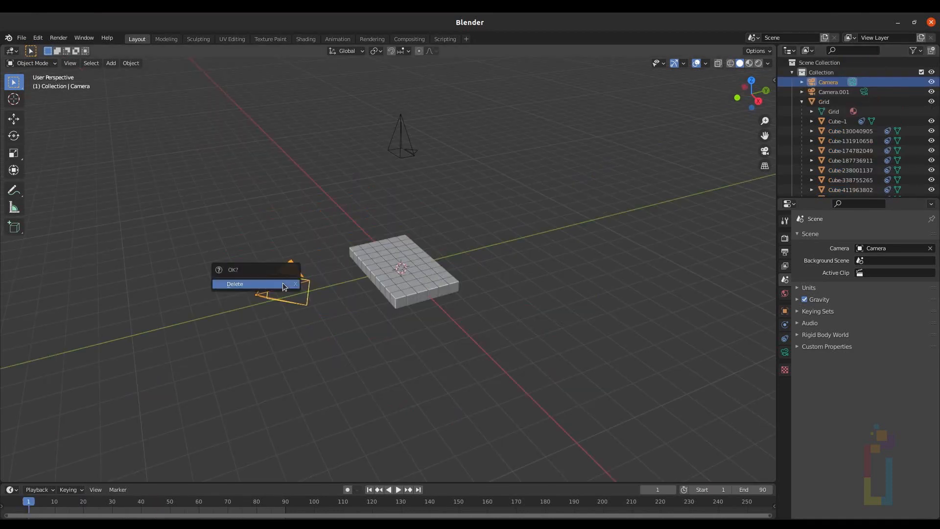
left_click(282, 282)
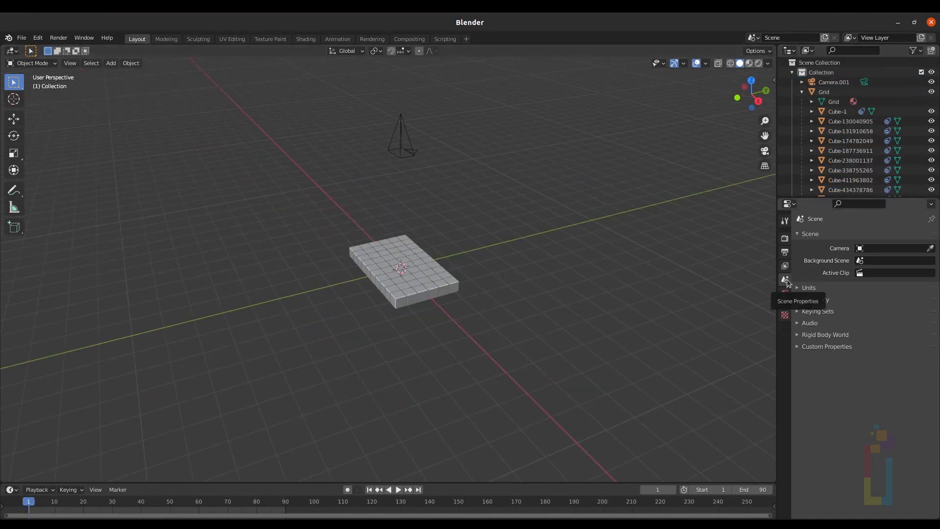
Step: Set Camera.001 as the scene camera, select it and view through it
left_click(861, 248)
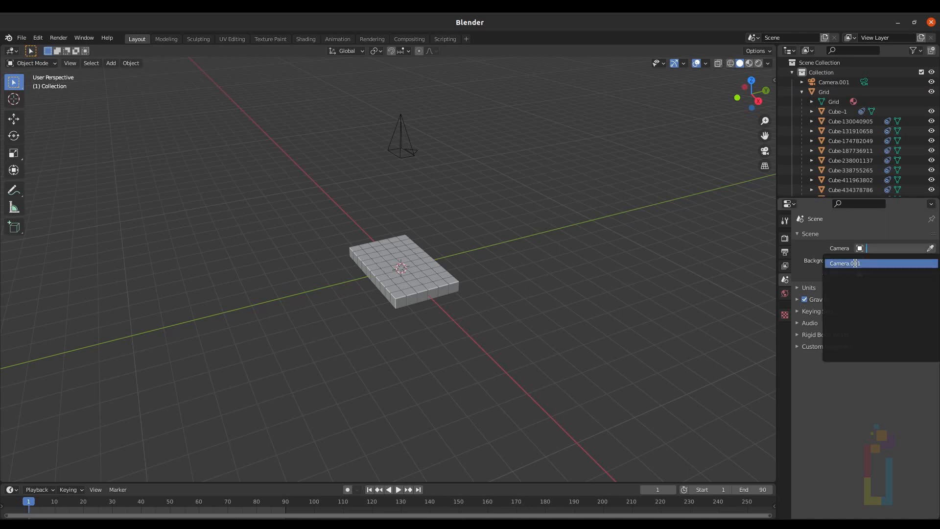
left_click(854, 263)
left_click(404, 155)
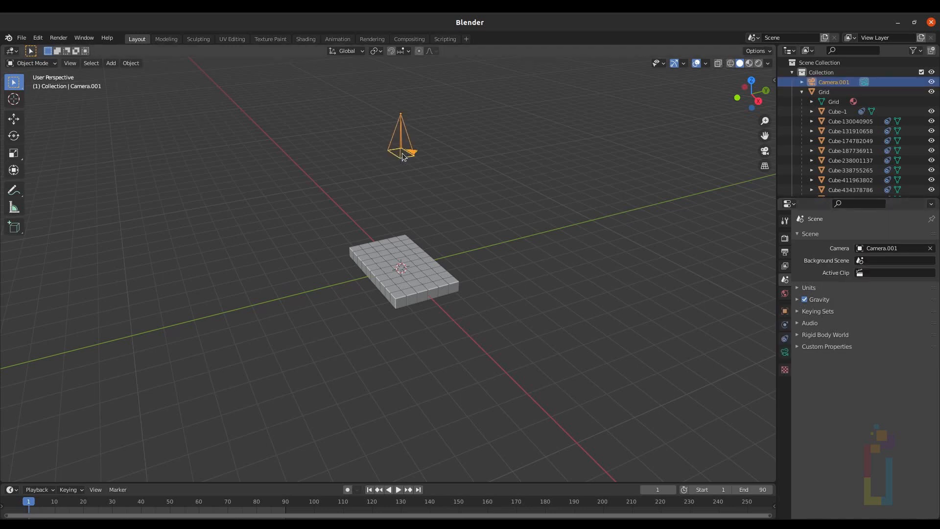
key("KP_0")
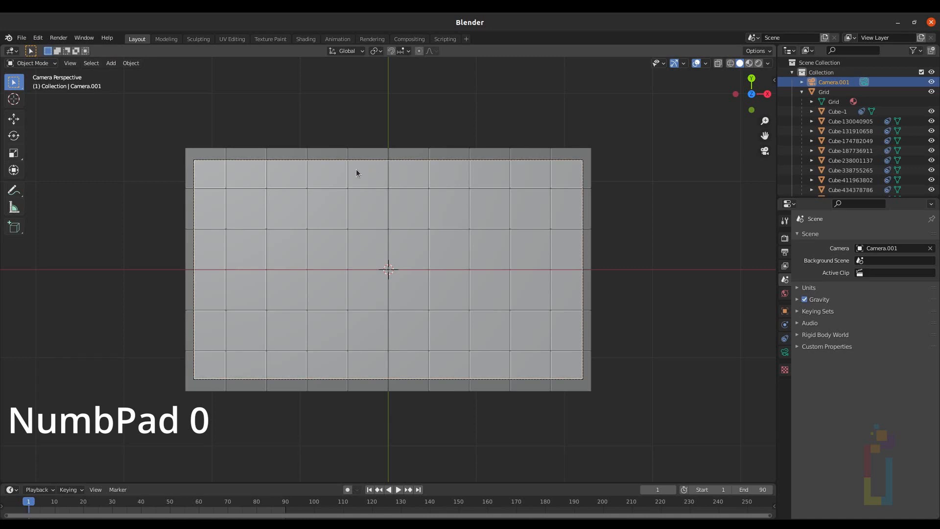
Step: Select all imported cubes in the outliner, from Cube-1 through the last cube in the Grid collection
left_click(838, 112)
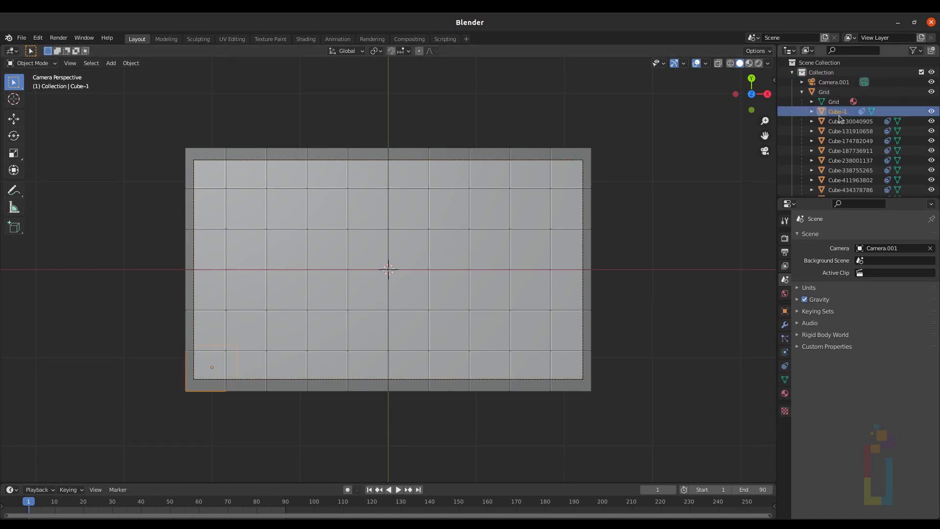
scroll(835, 120, "down", 10)
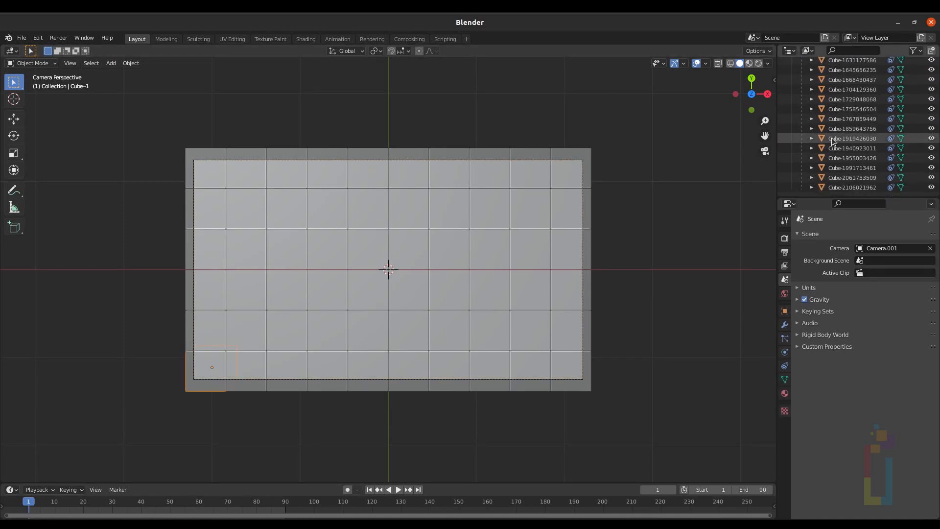
key("shift")
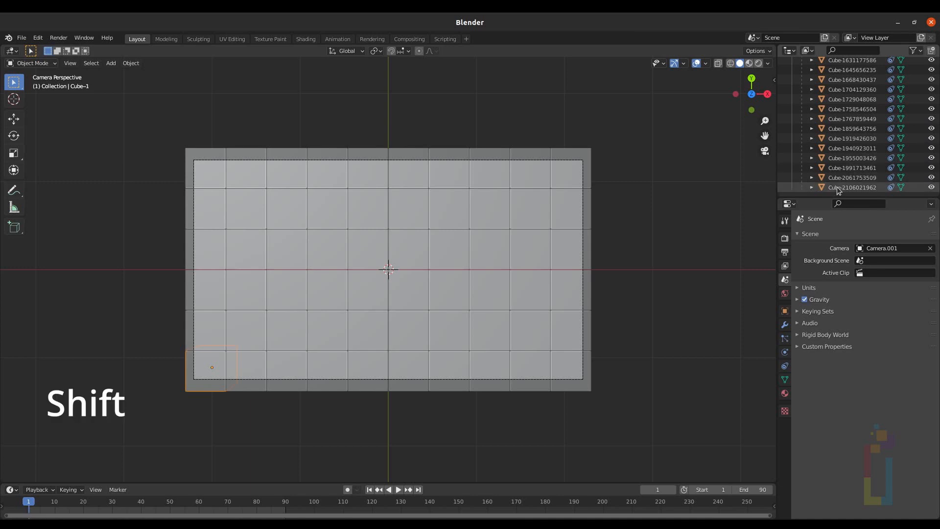
left_click(836, 187, "shift")
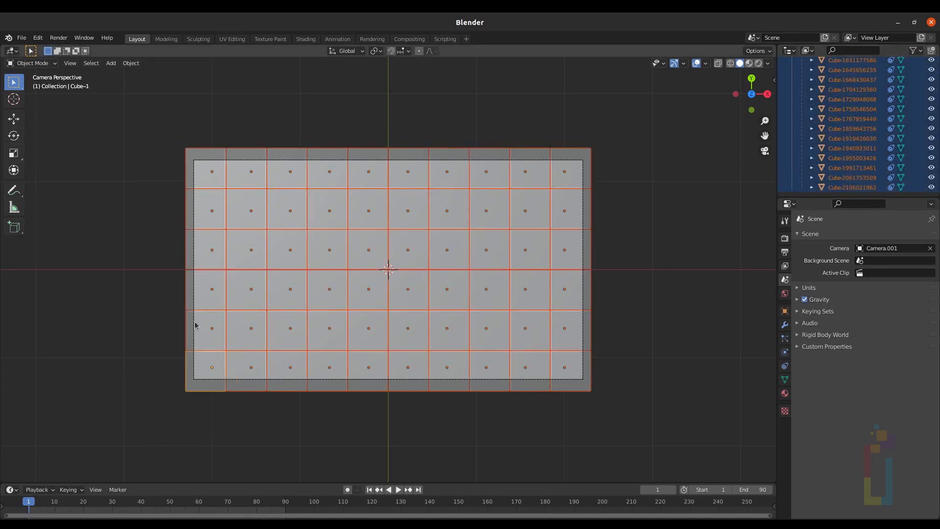
Step: Split the 3D viewport vertically into two areas
left_click(70, 63)
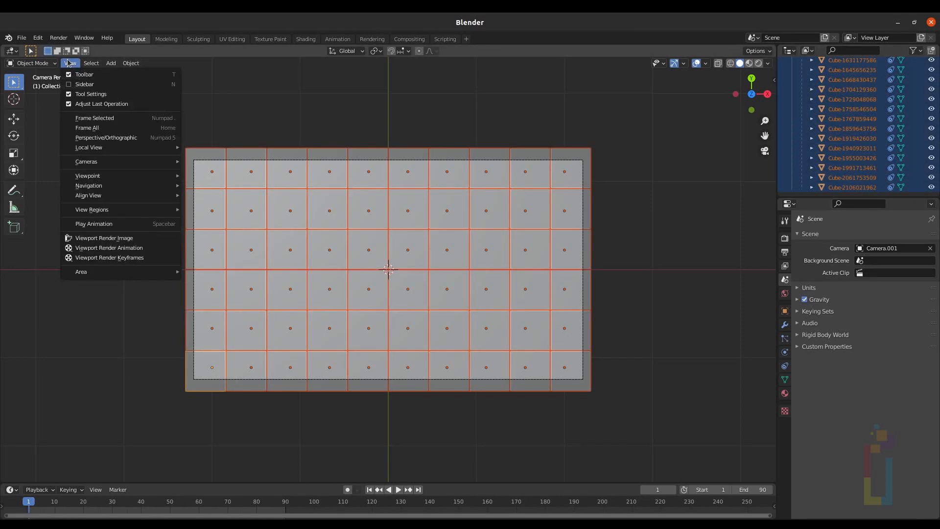
mouse_move(105, 274)
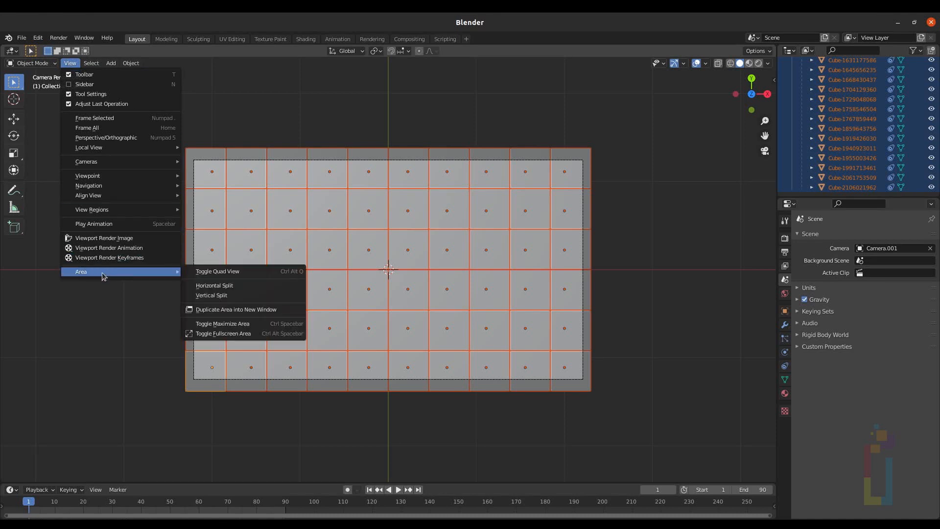
left_click(218, 294)
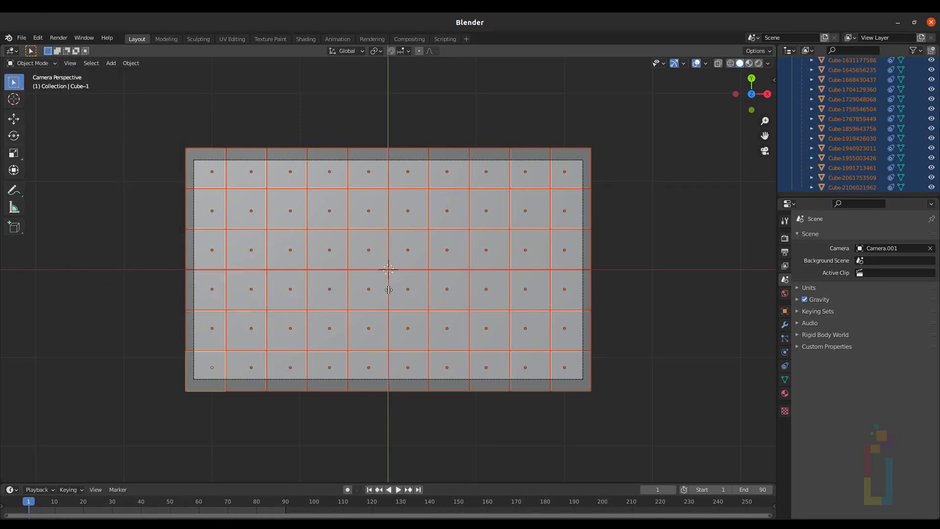
left_click(395, 289)
Step: Turn the new area into a UV Editor and enter Edit Mode on the selected cubes
left_click(402, 52)
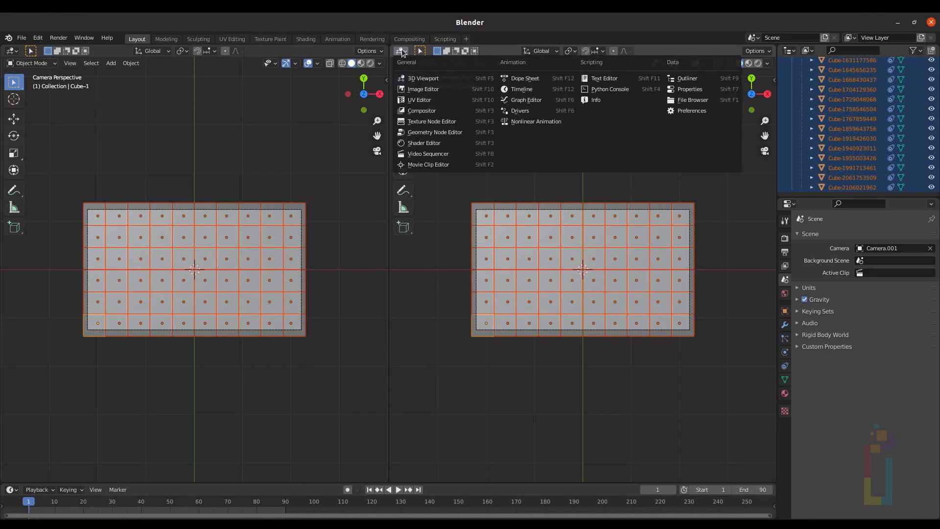
left_click(421, 98)
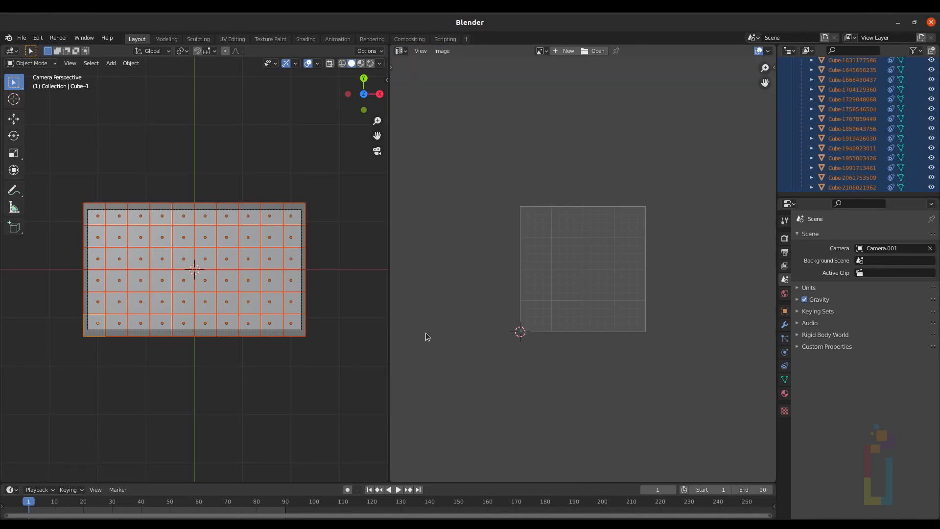
key("Tab")
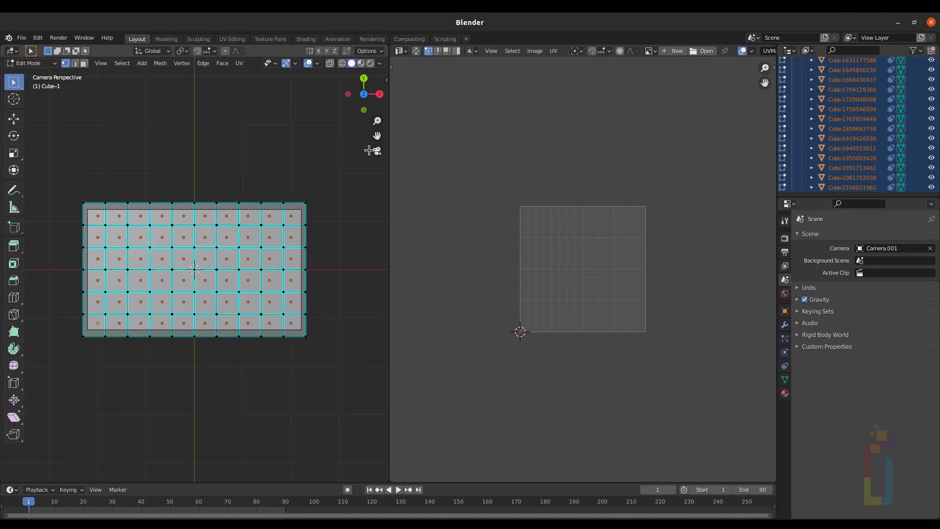
Step: Enable UV Sync Selection and switch to face select mode
left_click(416, 52)
scroll(591, 240, "up", 3)
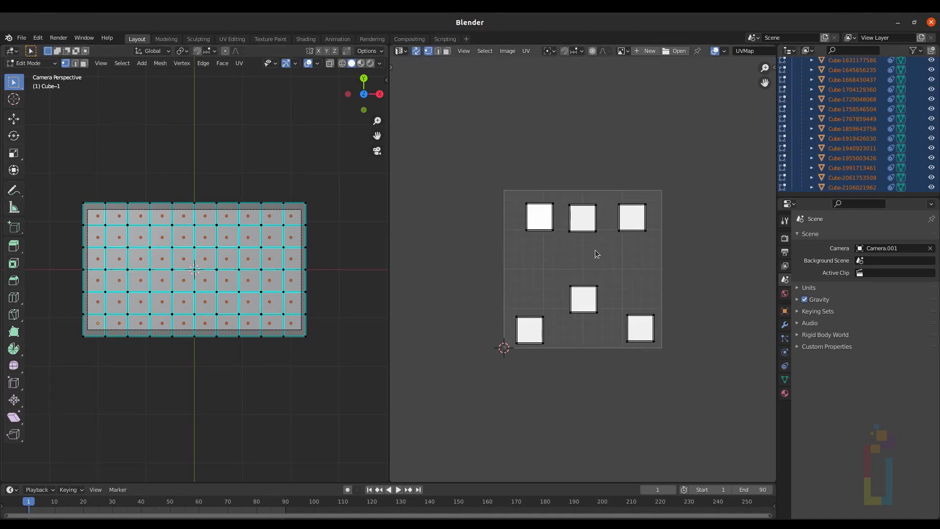
key("3")
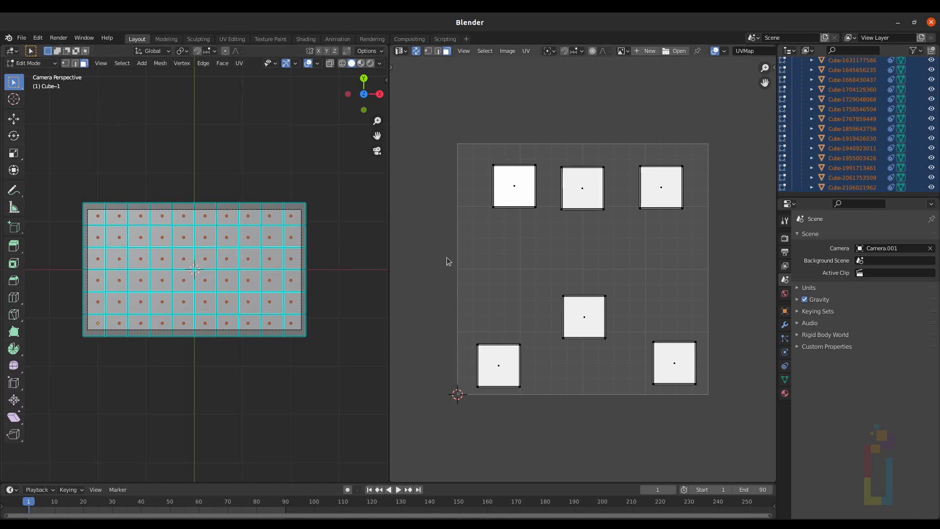
Step: Move the UV island of the first top-row cube face out of the UV square to its upper left
scroll(491, 289, "down", 3)
scroll(583, 223, "up", 1)
middle_click_drag(583, 224, 556, 285)
left_click(556, 286)
key("g")
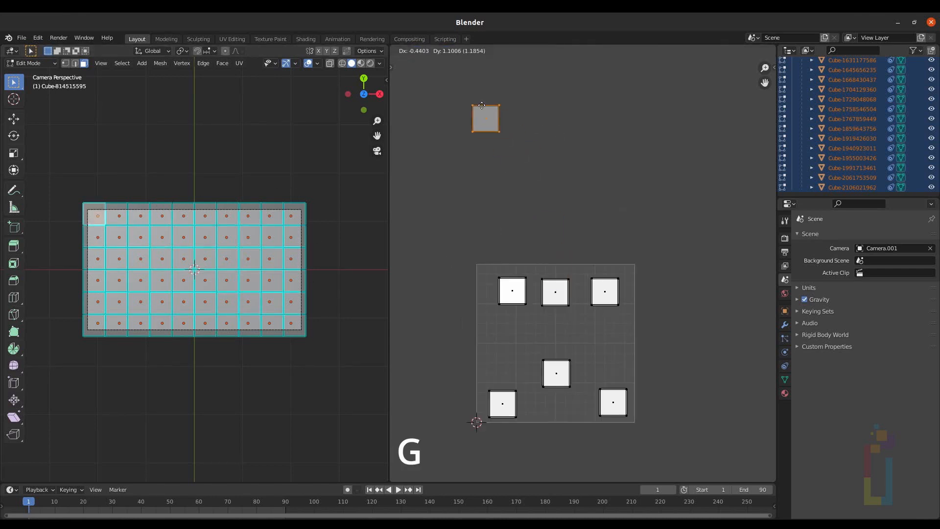
left_click(477, 82)
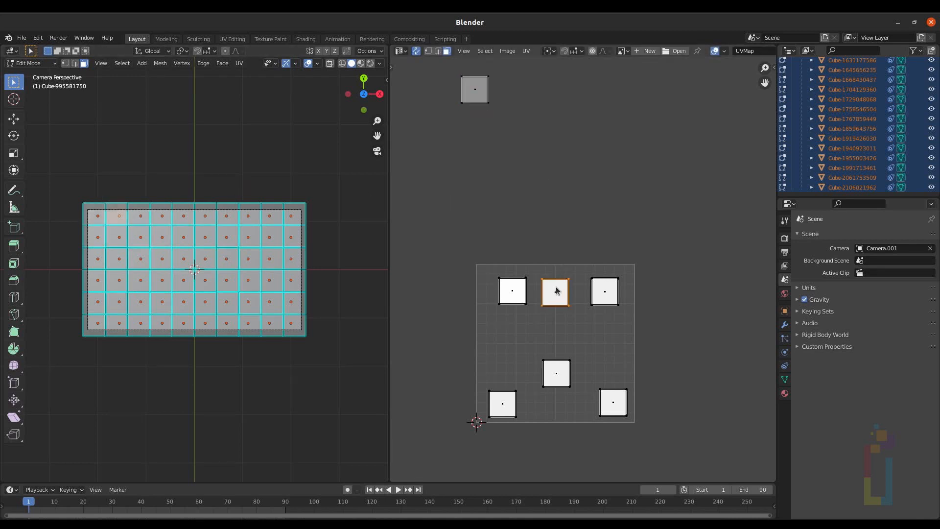
Step: Select the next top-row cube faces one by one and move their UV islands into a row above the square
key("g")
left_click(515, 88)
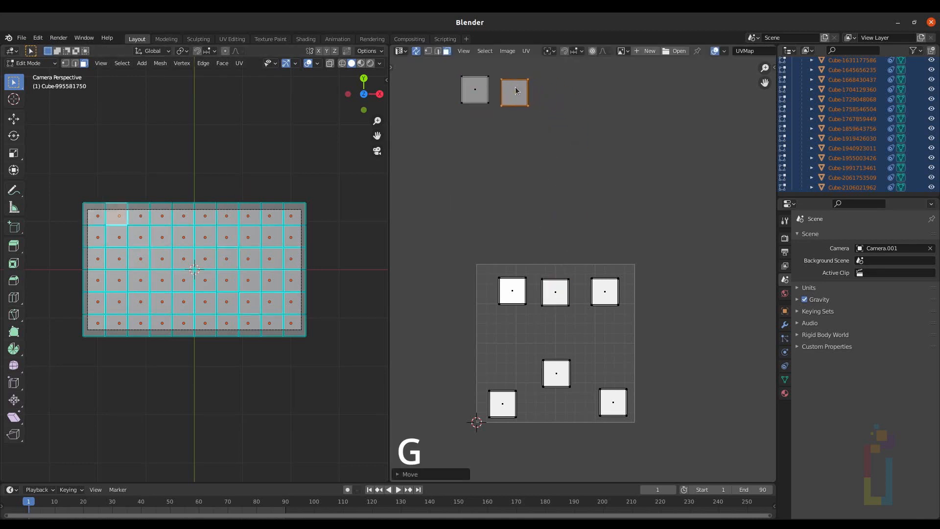
left_click(139, 218)
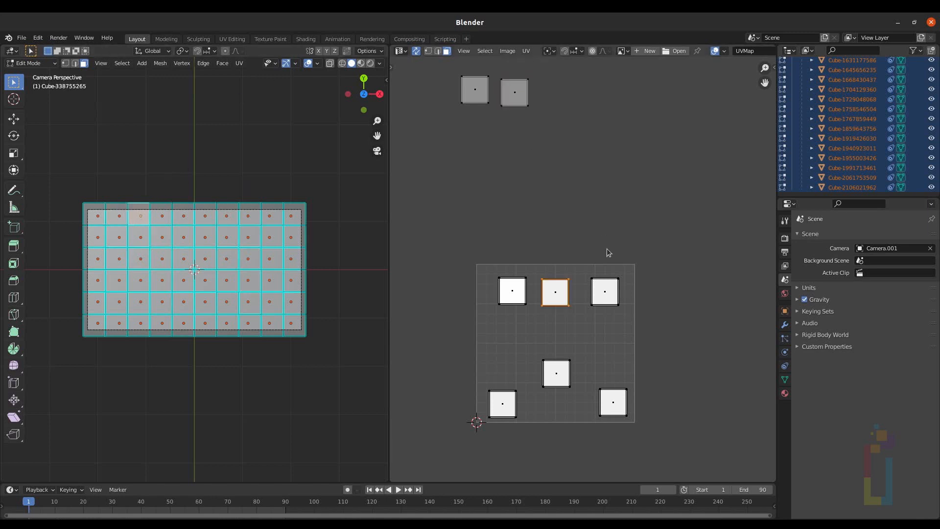
key("g")
left_click(573, 77)
left_click(162, 216)
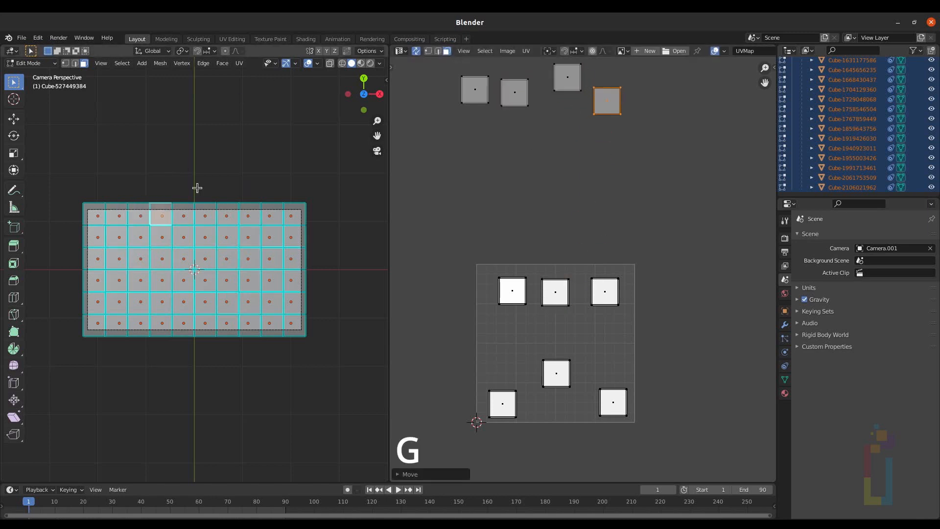
left_click(184, 215)
left_click(205, 215)
key("g")
left_click(691, 93)
Step: Move the UV islands of the remaining top-row cube faces into the same row above the square
left_click(226, 215)
scroll(451, 286, "down", 1)
key("g")
left_click(675, 88)
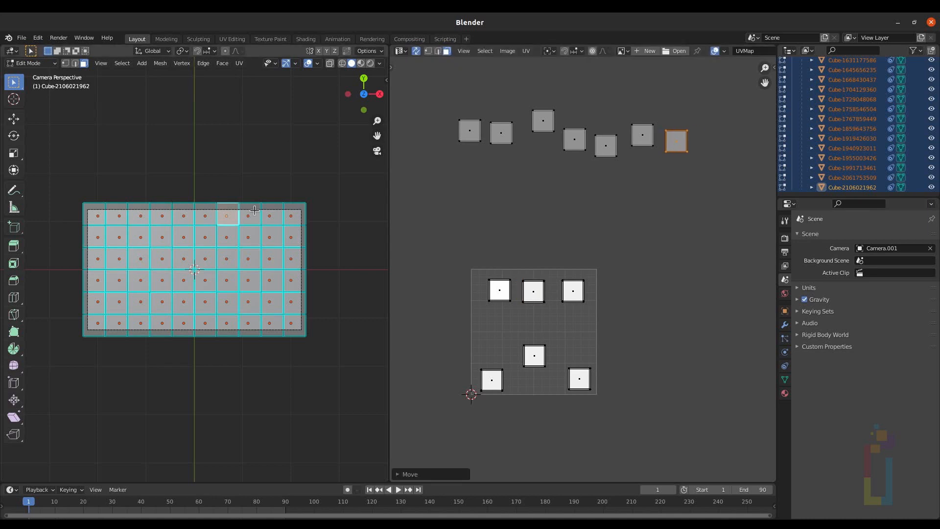
left_click(248, 216)
left_click(269, 215)
key("g")
left_click(737, 138)
left_click(291, 215)
middle_click_drag(534, 295, 496, 320)
key("g")
left_click(733, 173)
left_click(503, 197)
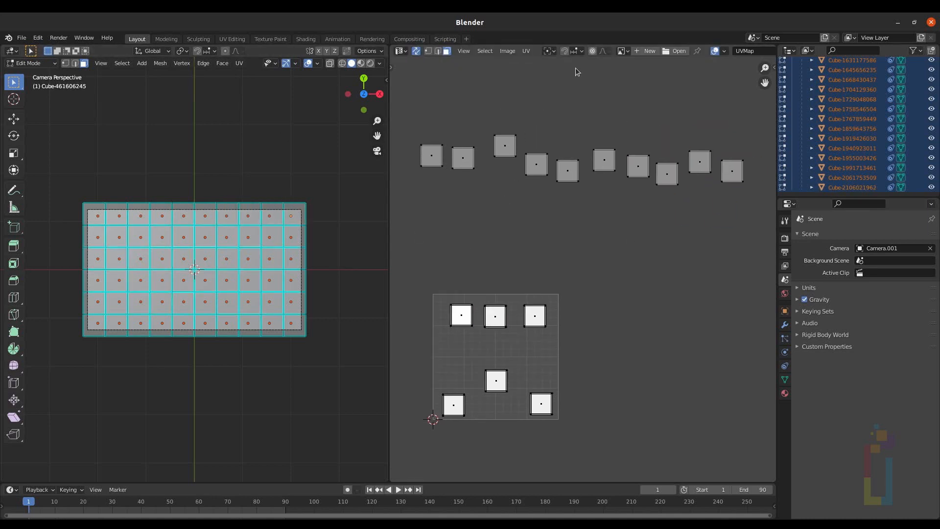
Step: Set UV snapping to Vertex and turn snapping on
left_click(582, 51)
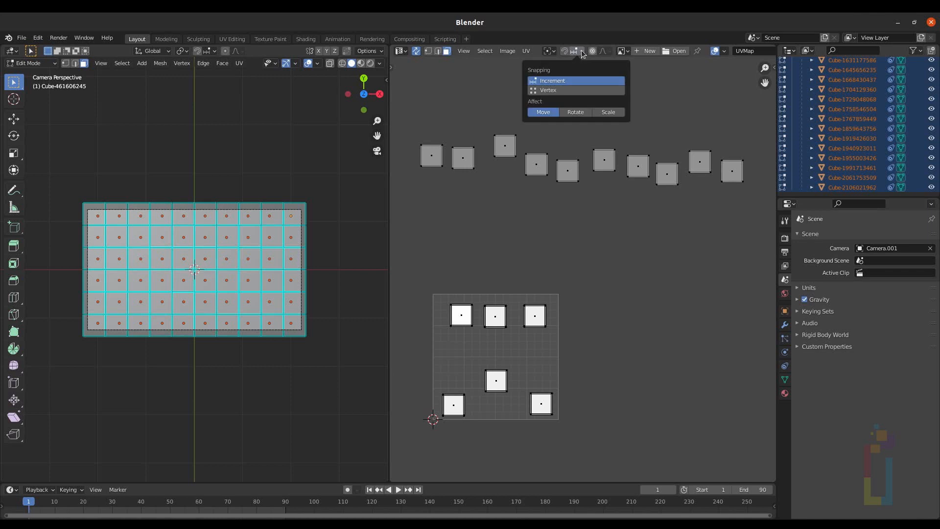
left_click(549, 90)
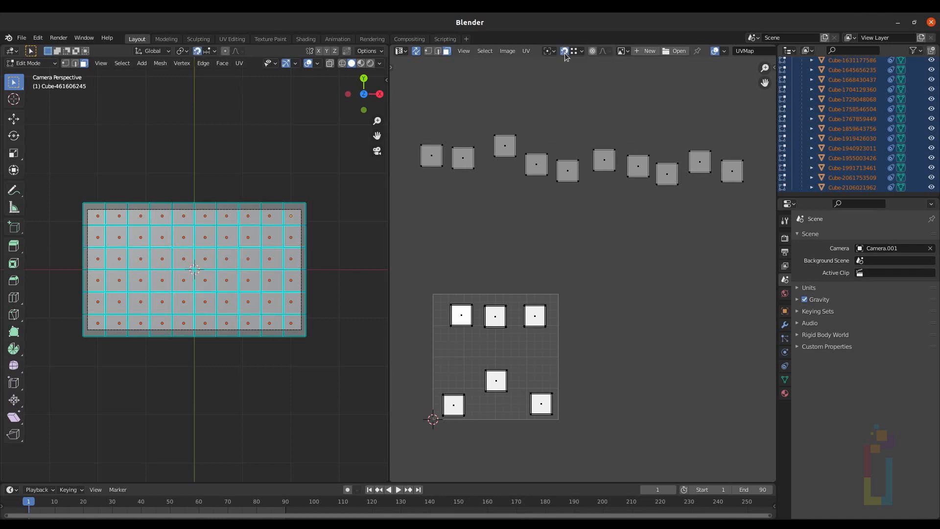
left_click(564, 51)
Step: Snap the first few top-row islands edge to edge into a straight horizontal row
middle_click_drag(448, 118, 471, 137)
left_click(487, 178)
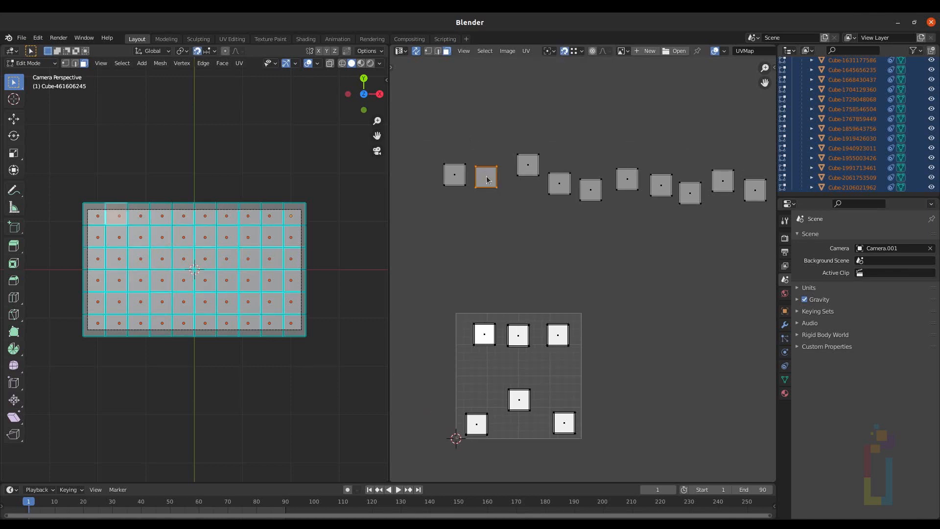
key("g")
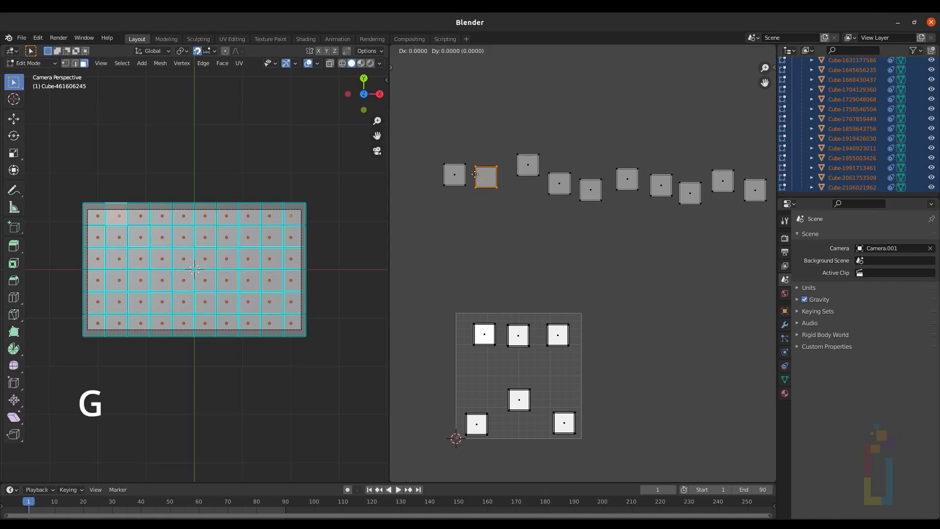
left_click(473, 174)
left_click(531, 166)
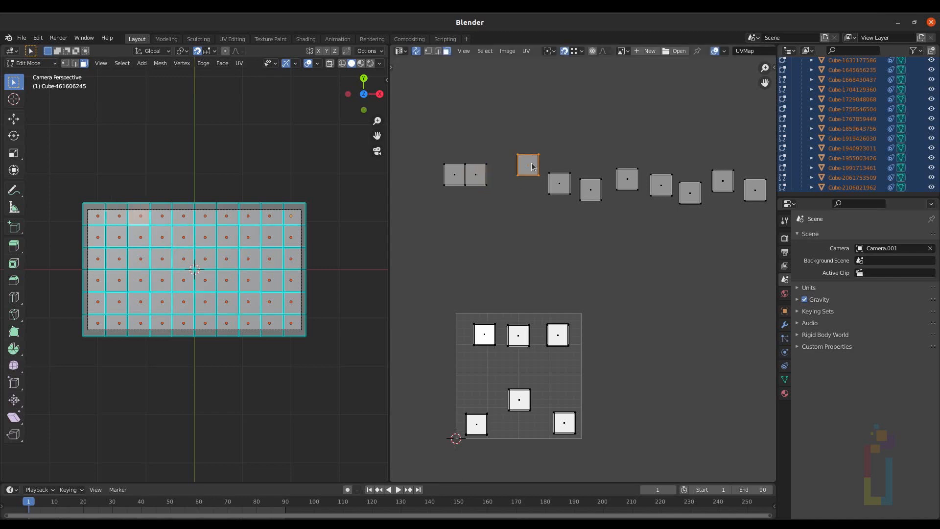
key("g")
left_click(501, 176)
left_click(562, 188)
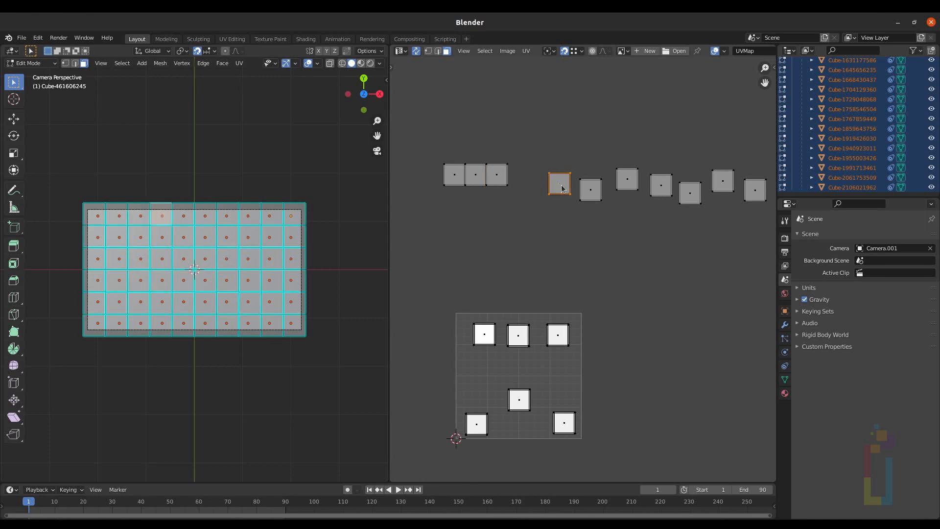
key("g")
left_click(517, 172)
left_click(591, 190)
key("g")
left_click(533, 171)
Step: Snap the remaining top-row islands onto the row to complete a line of ten
left_click(627, 179)
key("g")
left_click(553, 170)
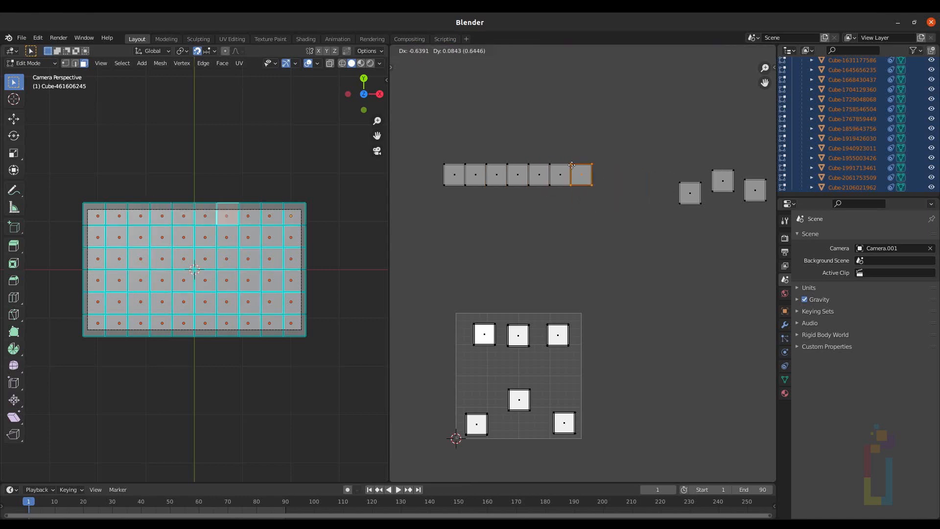
left_click(572, 165)
left_click(685, 188)
key("g")
left_click(594, 166)
left_click(718, 176)
key("g")
left_click(615, 166)
left_click(752, 187)
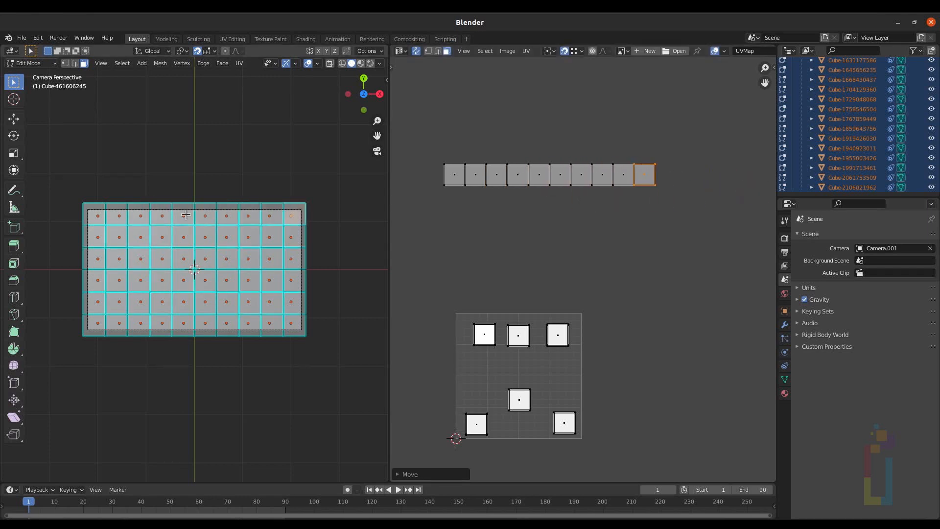
Step: Select the faces of the next cube rows and snap their UV islands beneath the top row to extend the grid
left_click(88, 235)
key("g")
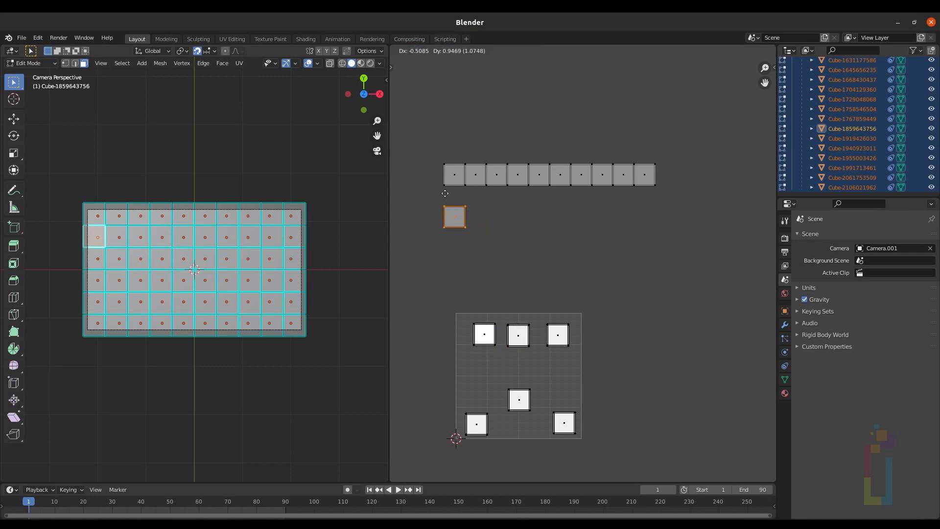
left_click(445, 172)
left_click(182, 237)
key("g")
left_click(118, 258)
key("g")
left_click(272, 259)
key("g")
Step: Snap the UV islands of the last front-face rows into place to complete the six-by-ten grid
left_click(184, 280)
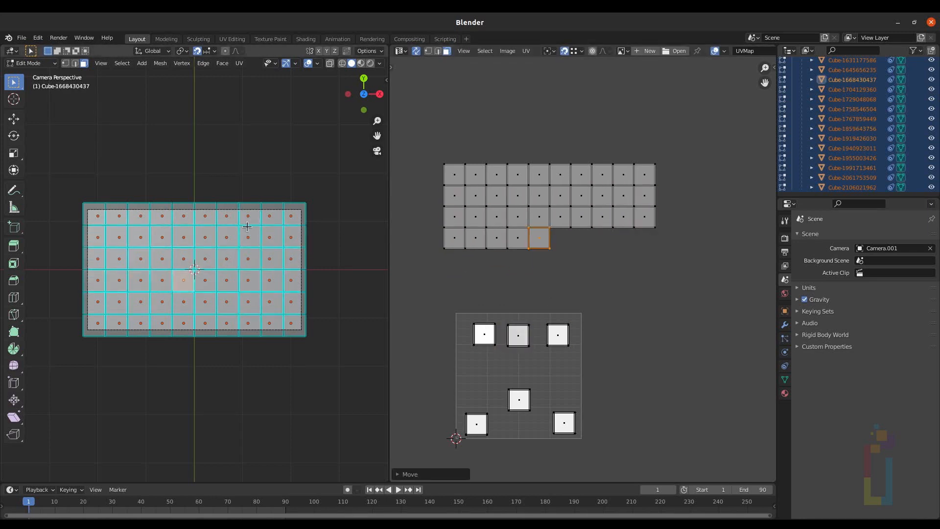
left_click(119, 301)
key("g")
left_click(291, 302)
key("g")
left_click(226, 323)
left_click(291, 323)
key("g")
left_click(519, 274)
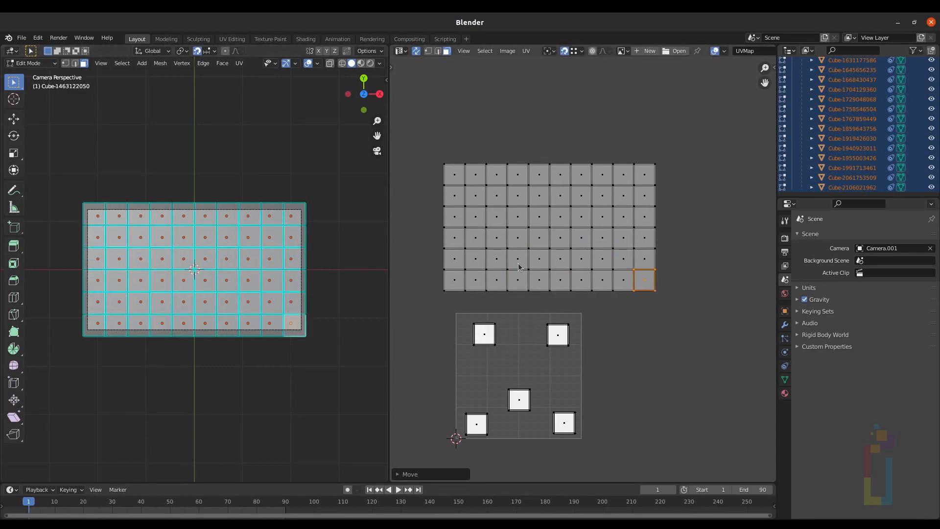
Step: Turn snapping off and hide the front faces already laid out in the grid
middle_click_drag(518, 263, 607, 239)
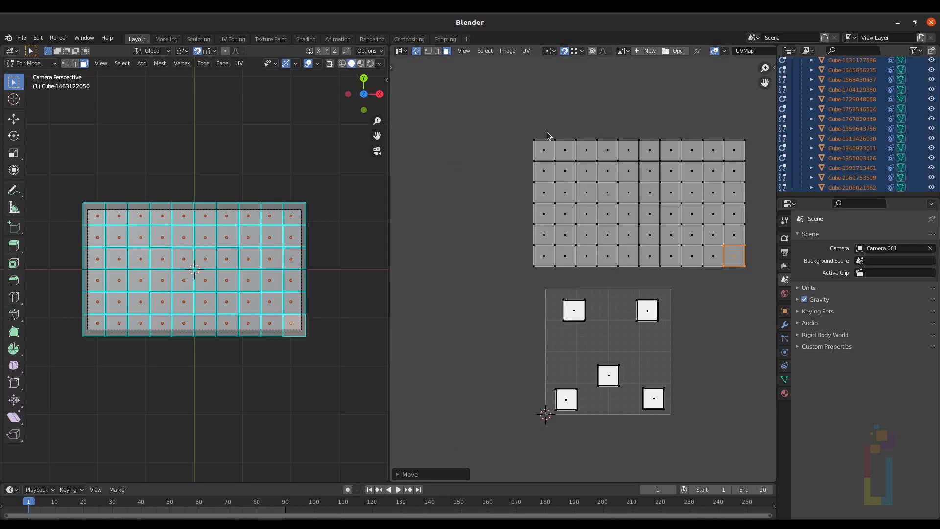
left_click(564, 51)
left_click_drag(516, 282, 606, 343)
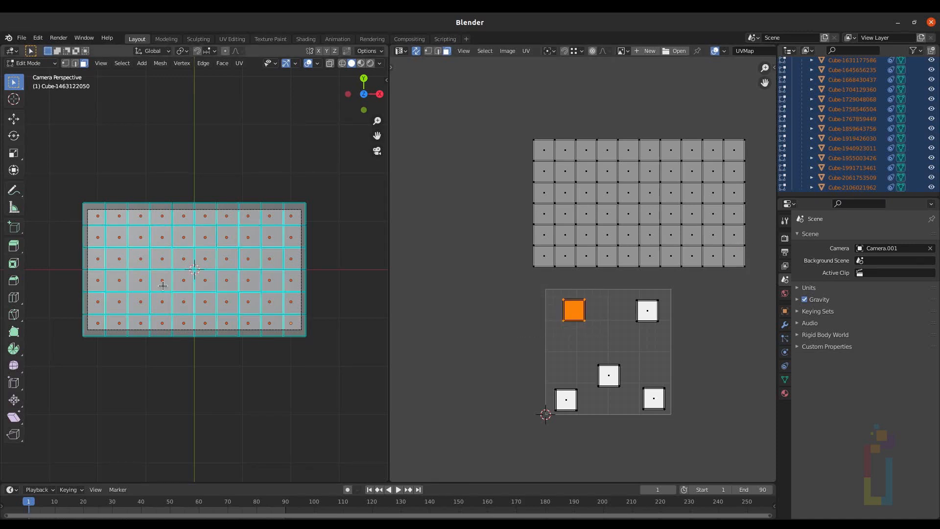
key("h")
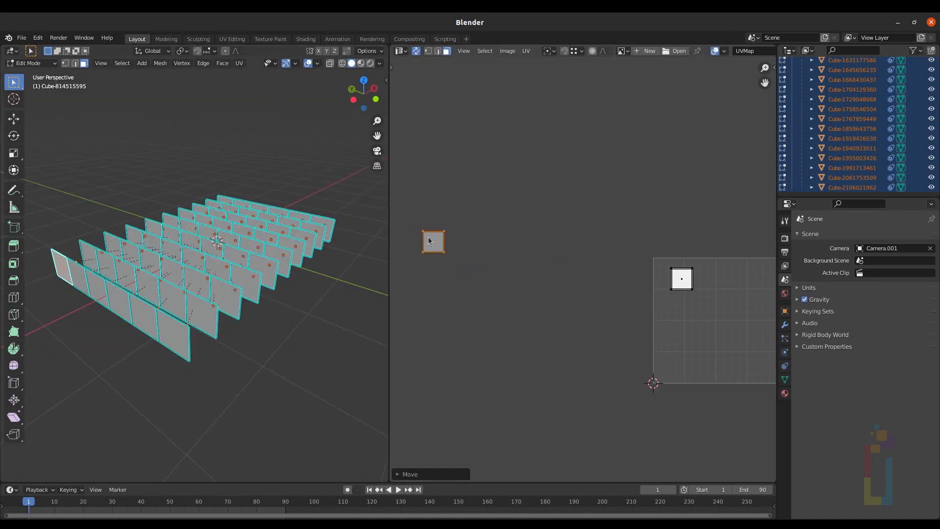
Step: Select the next set of cube faces in the perspective view and move their UV islands out into a rough grid
left_click(83, 276)
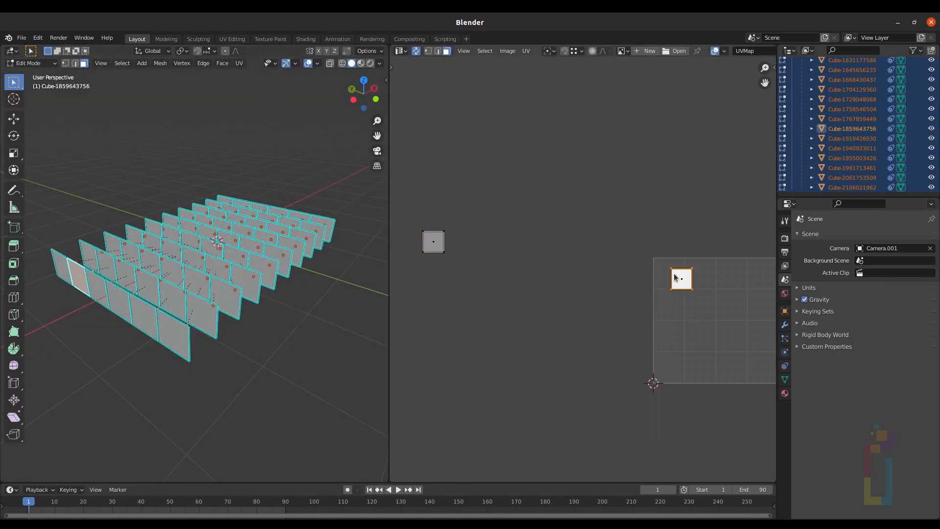
key("g")
left_click(426, 273)
left_click(96, 289)
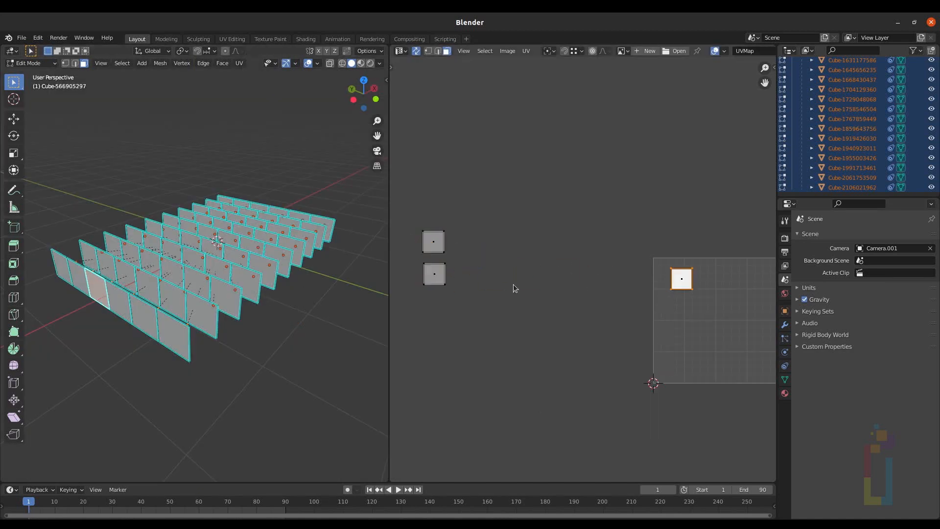
key("g")
left_click(436, 319)
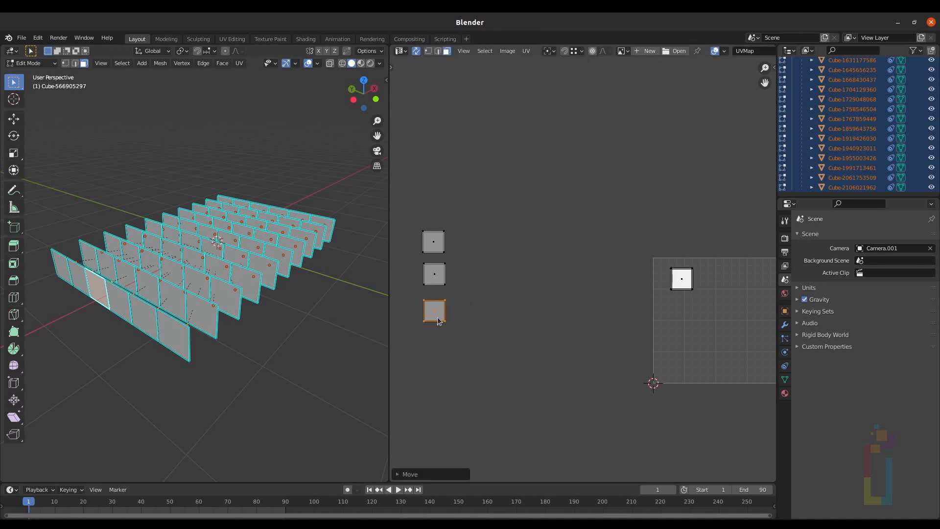
left_click(105, 267)
left_click(226, 298)
key("g")
left_click(210, 264)
key("g")
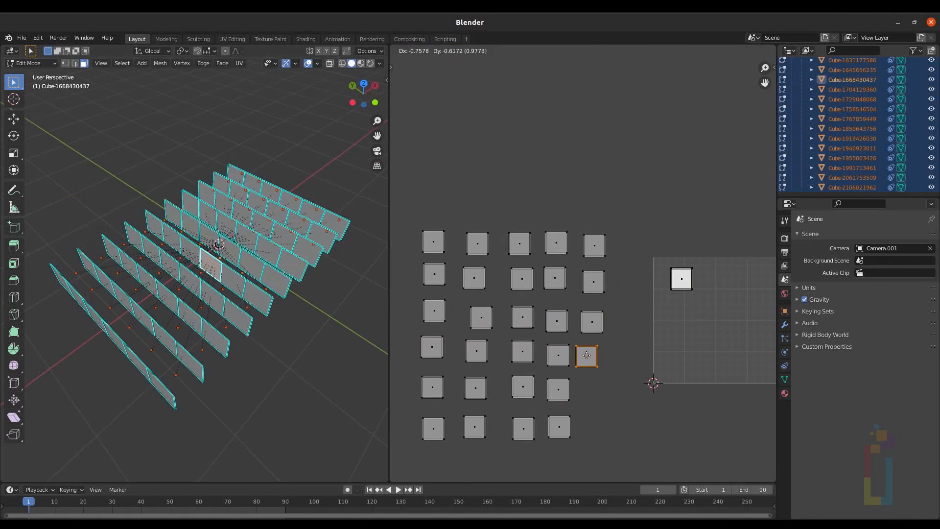
Step: Move the UV islands of the remaining faces of that set into the rough grid
left_click(191, 205)
key("g")
left_click(560, 231)
left_click(308, 247)
key("g")
left_click(600, 401)
left_click(235, 174)
key("g")
left_click(662, 250)
Step: Turn snapping on and snap the rough islands into a tight grid
left_click(564, 51)
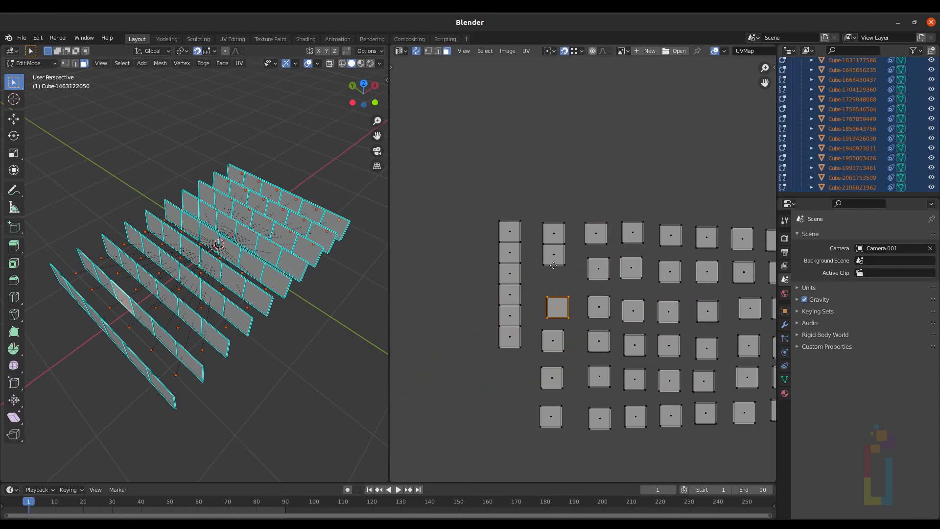
left_click(519, 334)
key("g")
left_click(652, 343)
left_click_drag(597, 211, 631, 362)
key("g")
left_click(509, 235)
Step: Select all visible islands, turn snapping off and move the whole grid beside the UV square
scroll(592, 273, "down", 3)
key("a")
key("g")
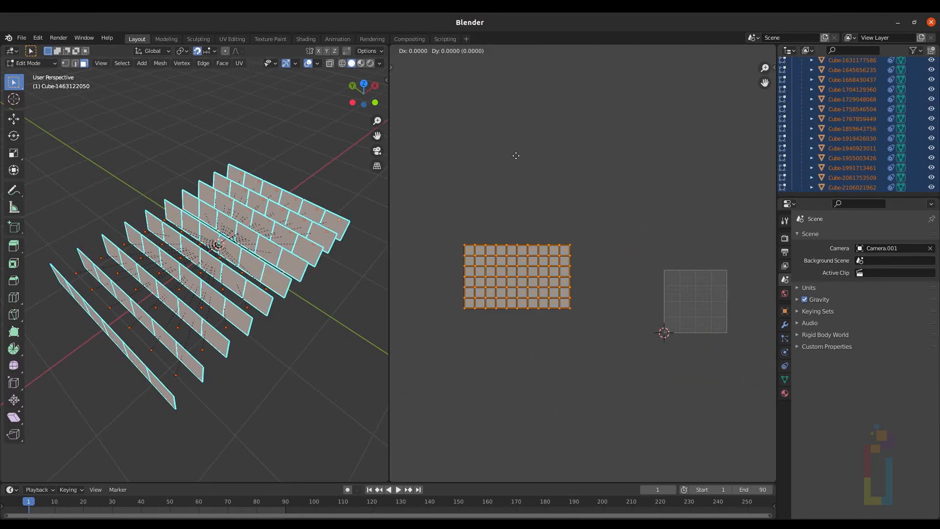
right_click(528, 234)
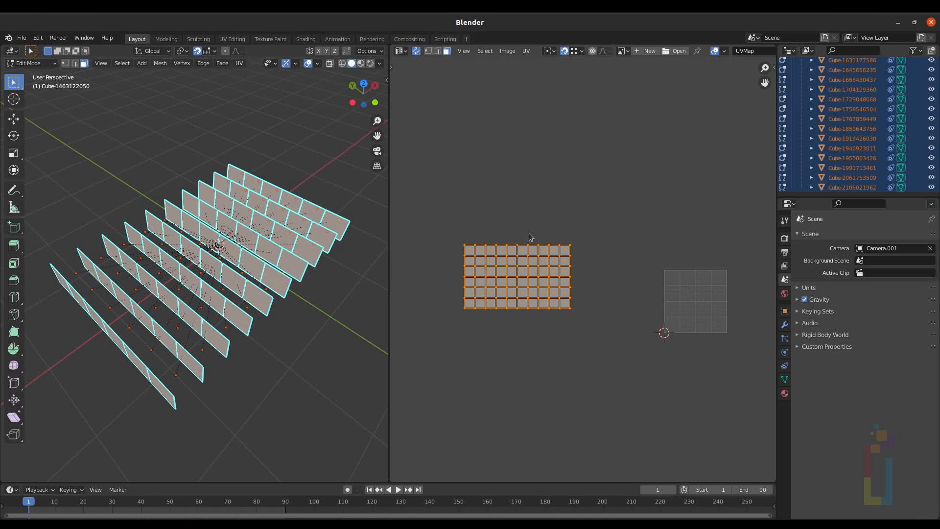
left_click(565, 51)
key("g")
left_click(596, 265)
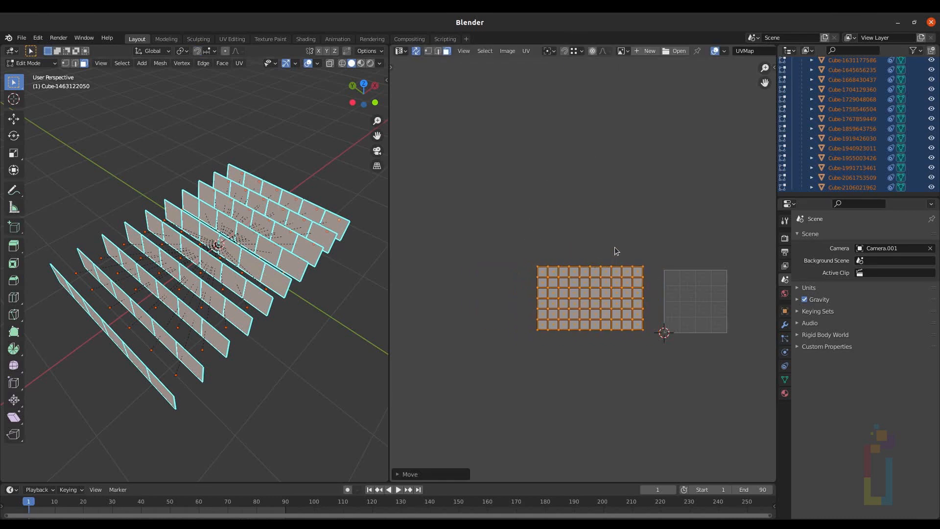
Step: Move the single stray island into the empty top-left corner of the lower face grid
middle_click_drag(614, 248, 591, 242)
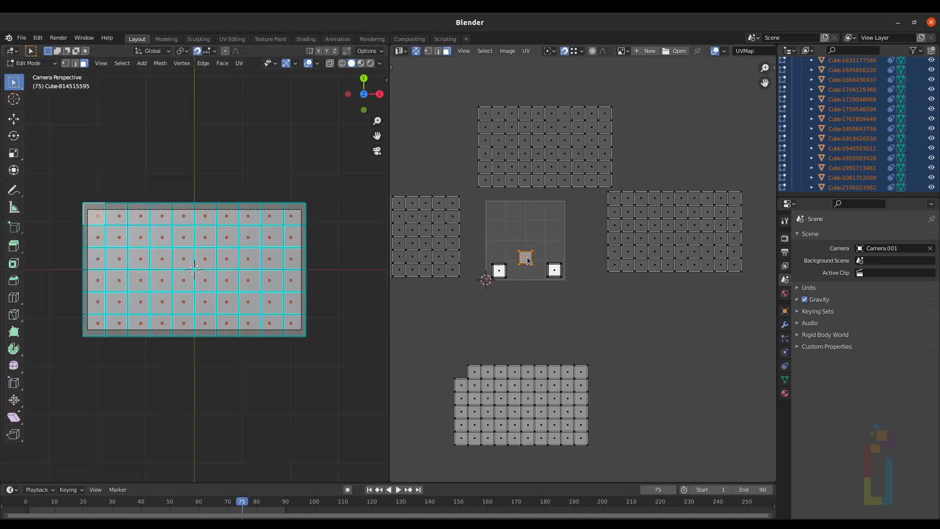
key("g")
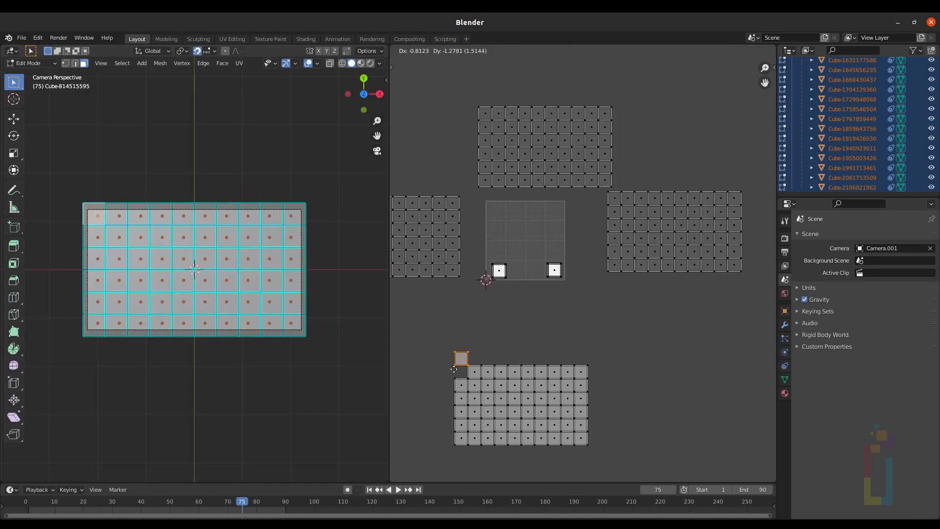
left_click(455, 375)
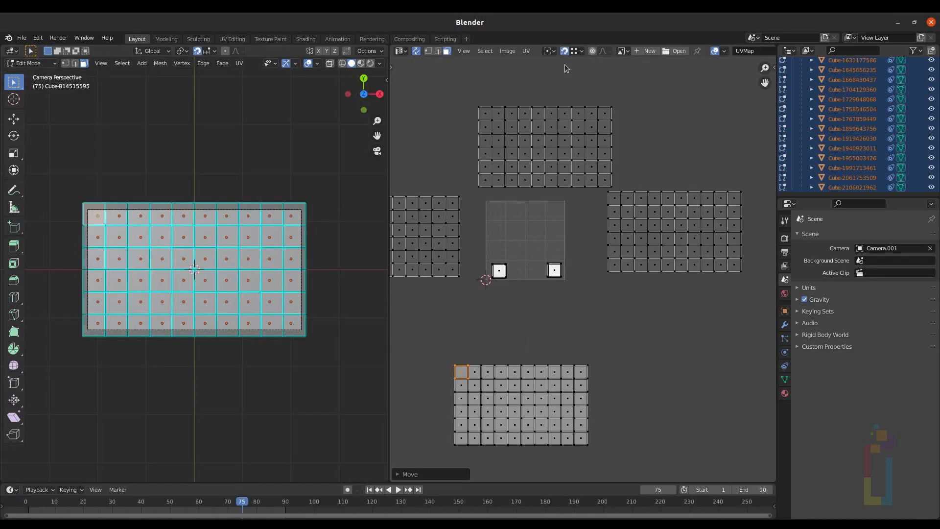
Step: Select the upper face grid and move it into the top row of the layout
scroll(581, 267, "down", 2)
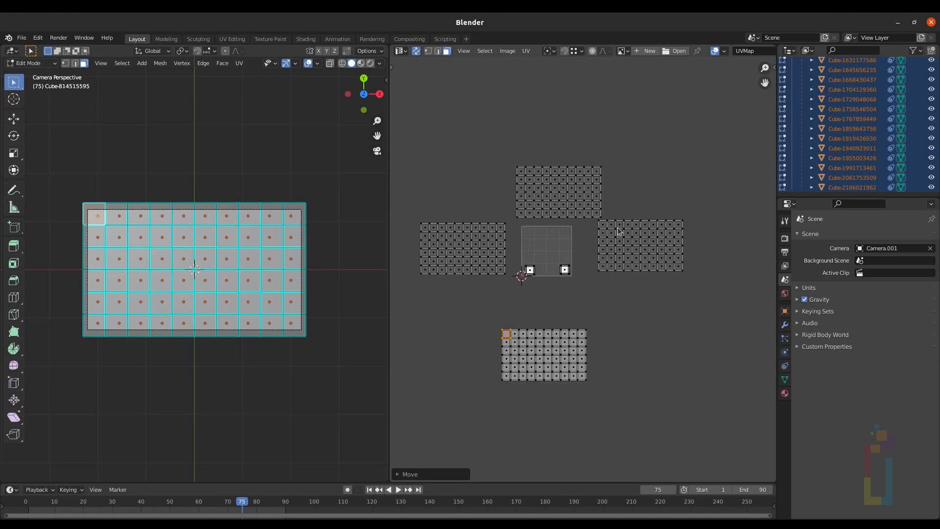
middle_click_drag(618, 227, 631, 250)
left_click_drag(500, 148, 628, 243)
key("g")
left_click(612, 189)
Step: Select the left face grid and move it to the start of the top row
left_click_drag(420, 222, 522, 299)
key("g")
left_click(484, 152)
Step: Select the right face grid and move it to the end of the top row
left_click_drag(605, 237, 703, 300)
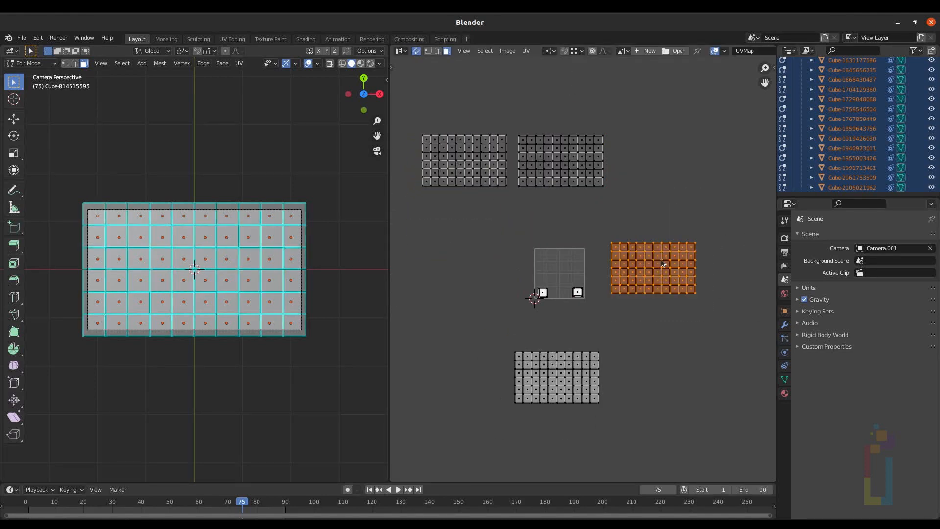
key("g")
left_click(662, 151)
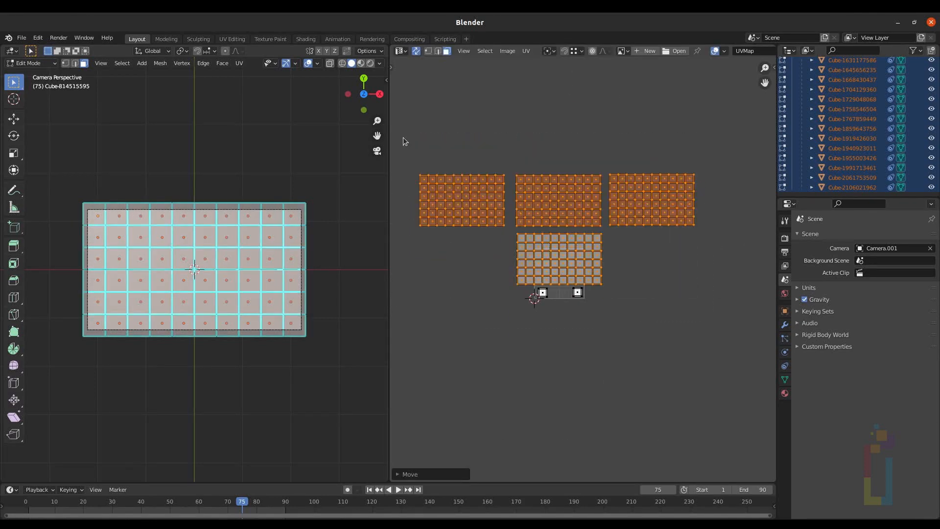
Step: Select all face grids, scale them down together and move them inside the UV square
left_click_drag(400, 138, 758, 367)
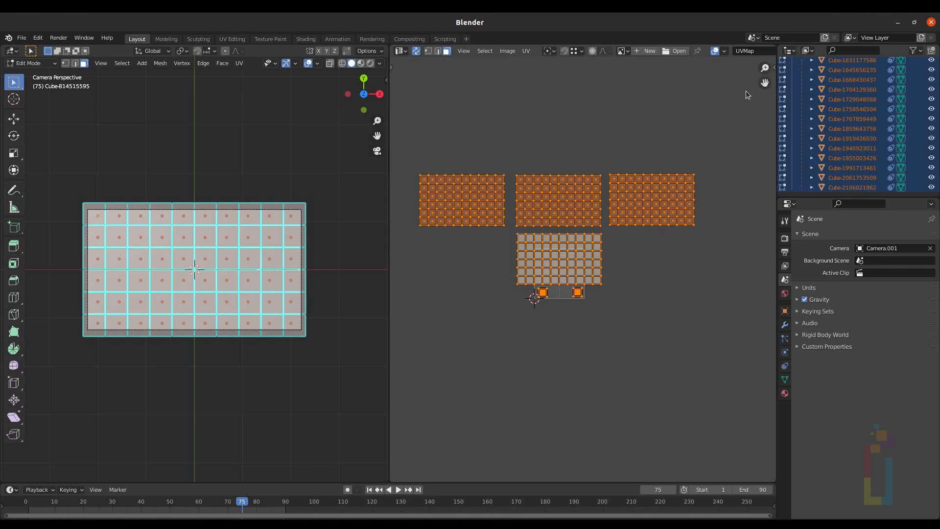
key("s")
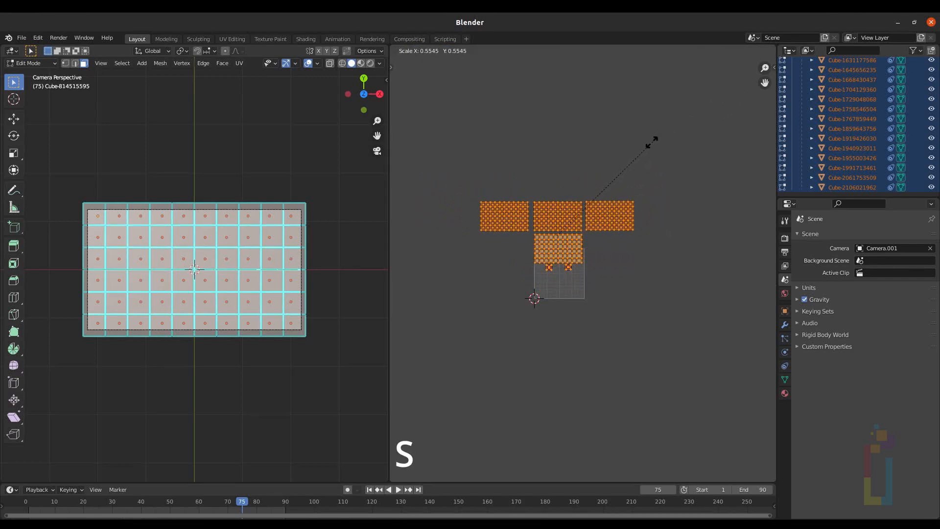
left_click(605, 159)
scroll(613, 254, "up", 4)
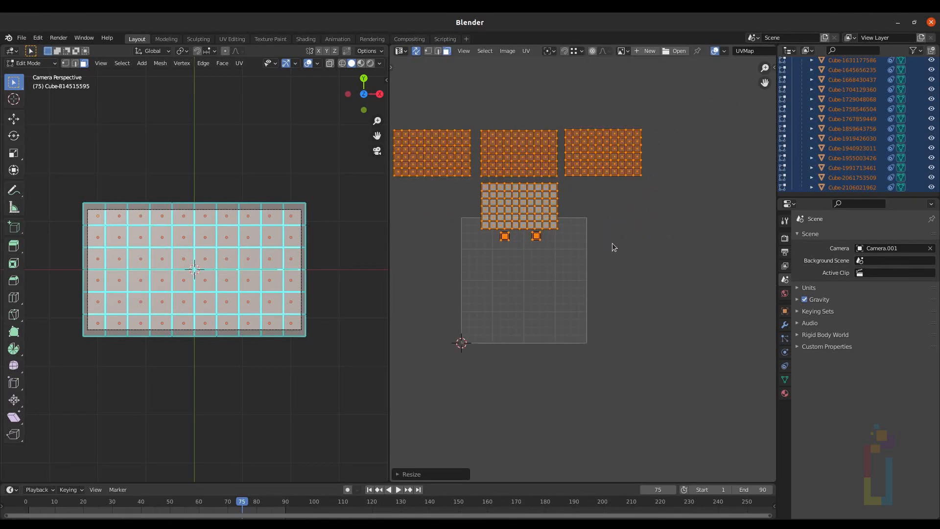
key("g")
left_click(520, 249)
Step: Scale up and reposition the whole grid layout to fill the UV square, then leave Edit Mode
scroll(517, 288, "up", 4)
key("s")
left_click(676, 181)
key("g")
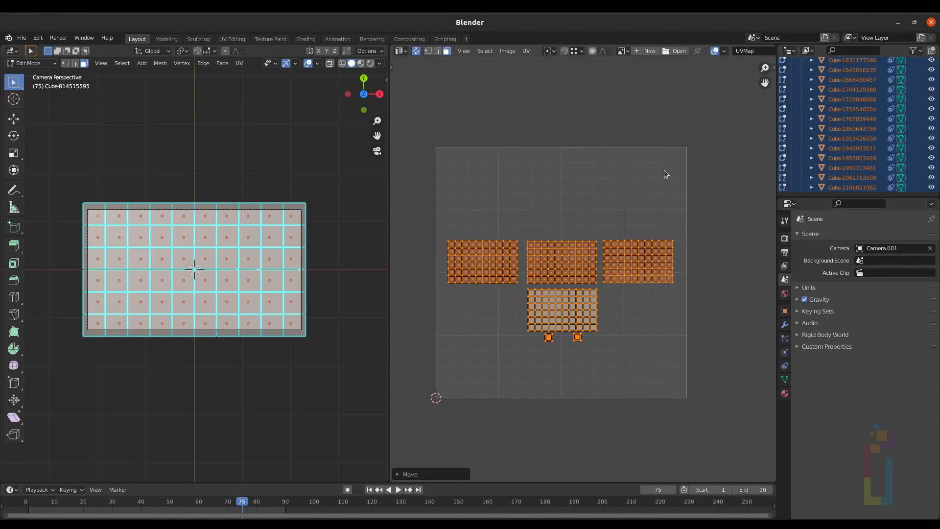
scroll(549, 377, "up", 4)
left_click_drag(471, 293, 632, 326)
key("g")
left_click(617, 410)
scroll(607, 342, "down", 4)
left_click_drag(441, 191, 710, 318)
key("g")
left_click(625, 286)
middle_click_drag(254, 304, 193, 223)
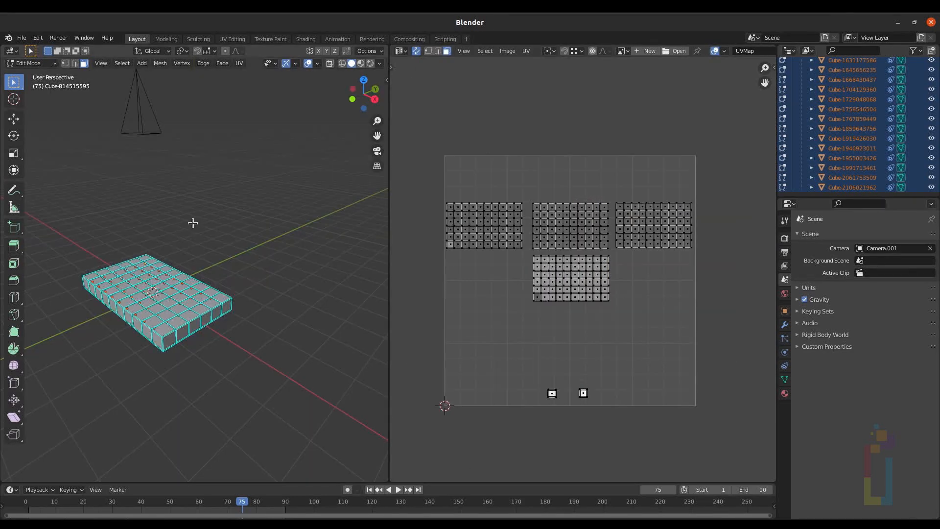
key("Tab")
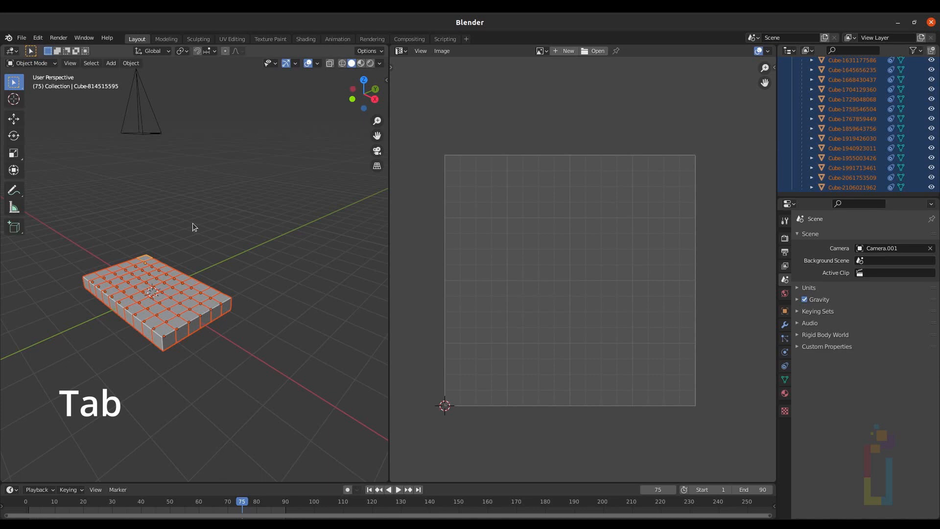
Step: Switch the editor to the Shader Editor and enable nodes for the Main_Text material
left_click(400, 51)
left_click(430, 146)
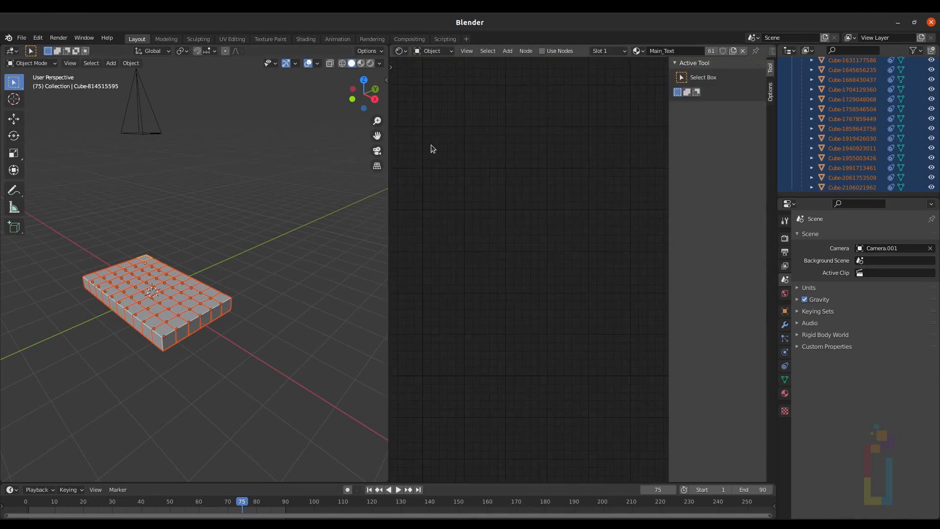
key("n")
left_click(785, 393)
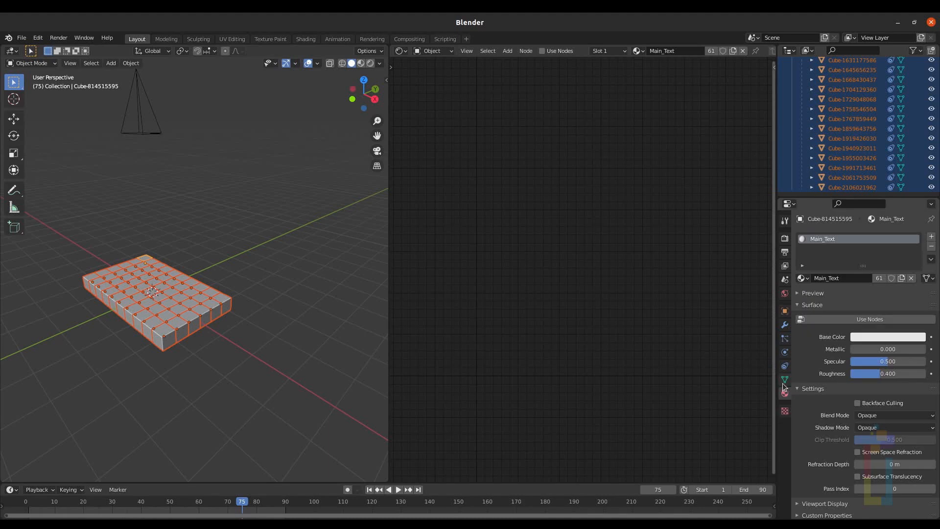
left_click(854, 319)
scroll(507, 230, "down", 3)
middle_click_drag(503, 226, 616, 182)
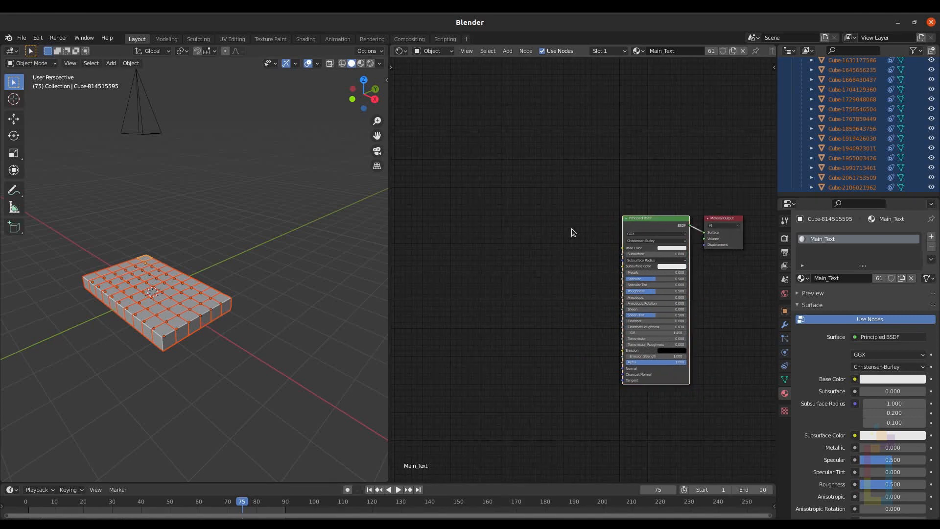
Step: Add an image texture setup to the Principled BSDF and open UVCheckerMap01.psd as the image
key("ctrl+t")
left_click_drag(594, 272, 553, 221)
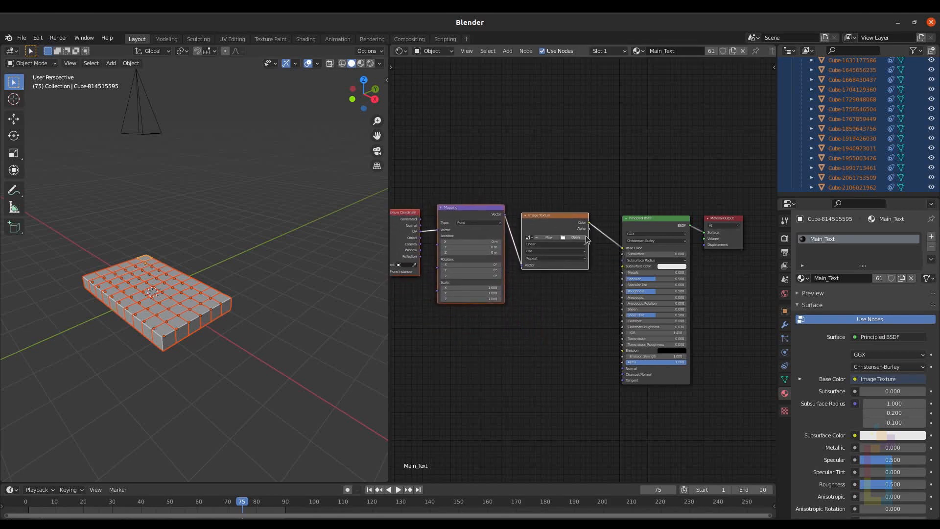
scroll(619, 194, "up", 3)
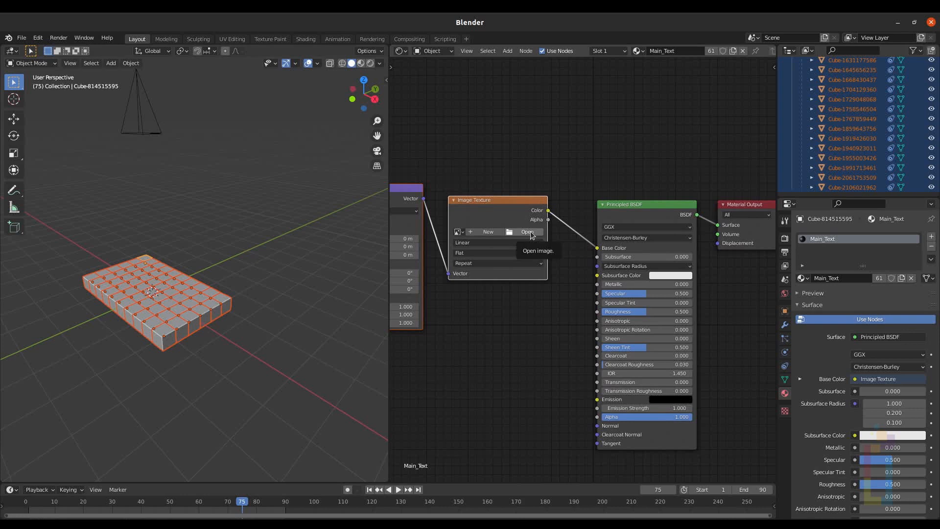
left_click(527, 232)
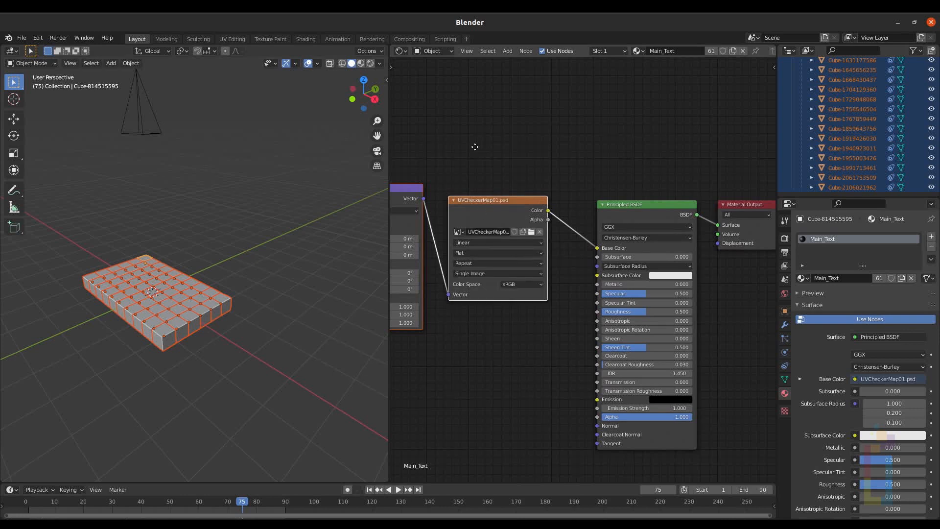
middle_click_drag(474, 146, 505, 163)
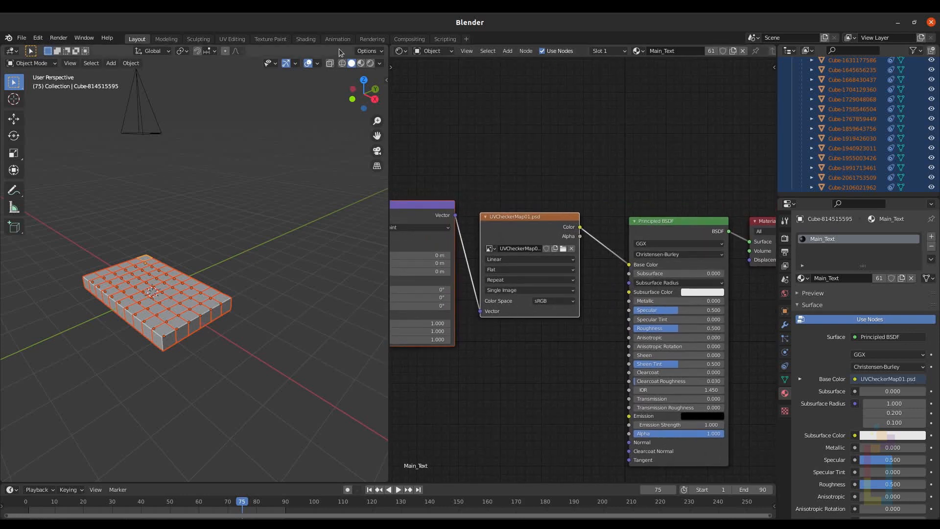
Step: Switch the viewport to Material Preview and set the timeline to frame 8
left_click(361, 64)
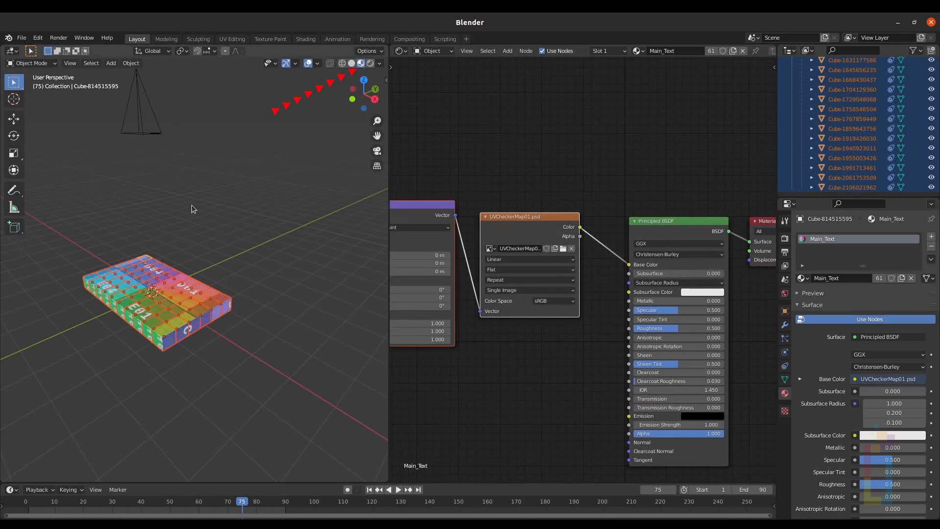
scroll(156, 300, "up", 2)
middle_click_drag(157, 287, 191, 276)
scroll(173, 326, "up", 4)
scroll(243, 297, "up", 1)
key("KP_0")
left_click_drag(235, 507, 48, 514)
middle_click_drag(186, 303, 219, 242)
Step: Enter Edit Mode and switch the editor to the UV Editor
key("Tab")
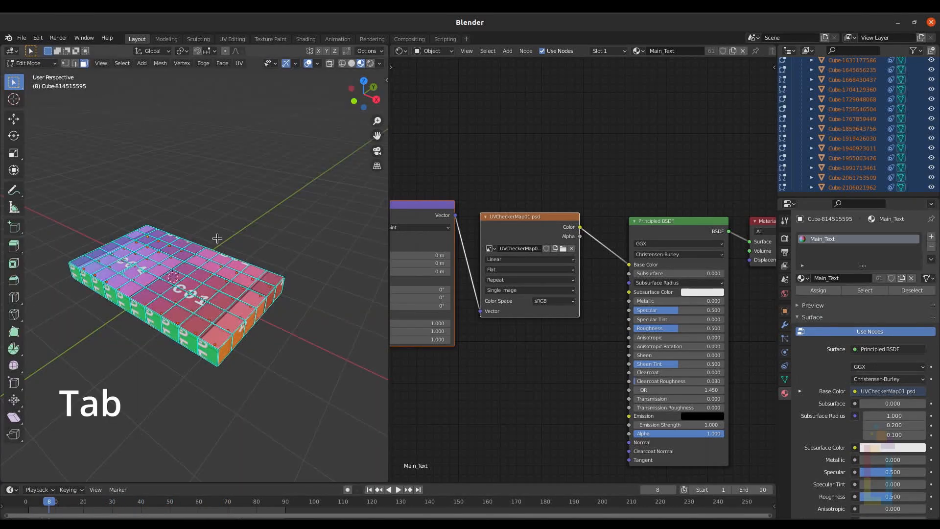
left_click(401, 51)
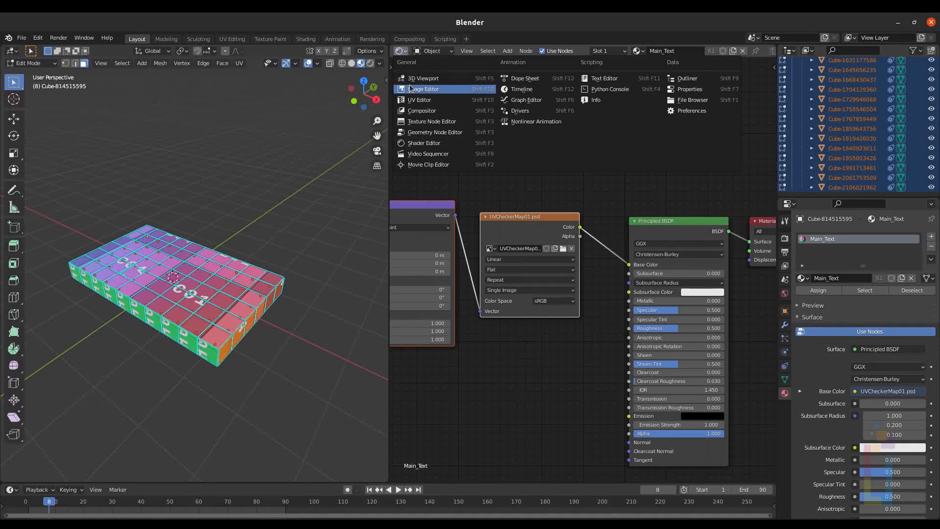
left_click(414, 100)
scroll(425, 98, "down", 6)
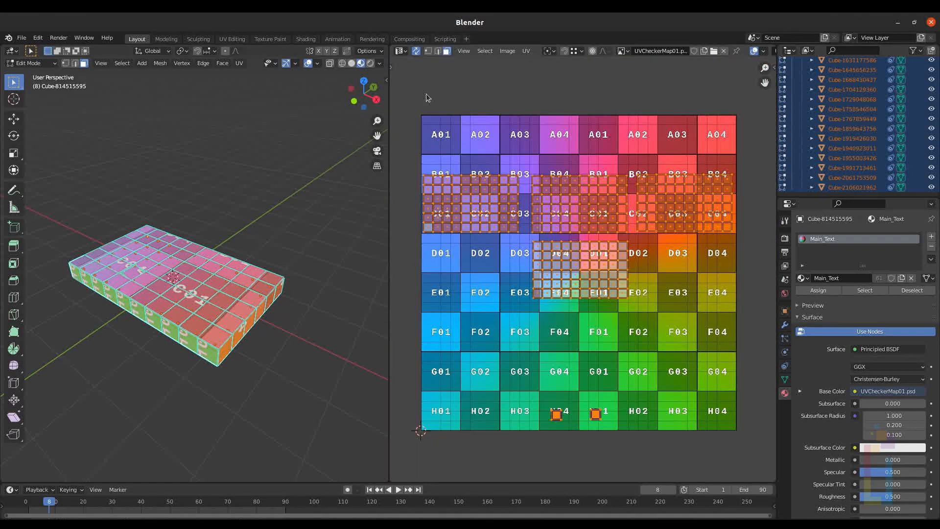
Step: Start Export UV Layout with the file name cubes.png and edit the export size
left_click(529, 52)
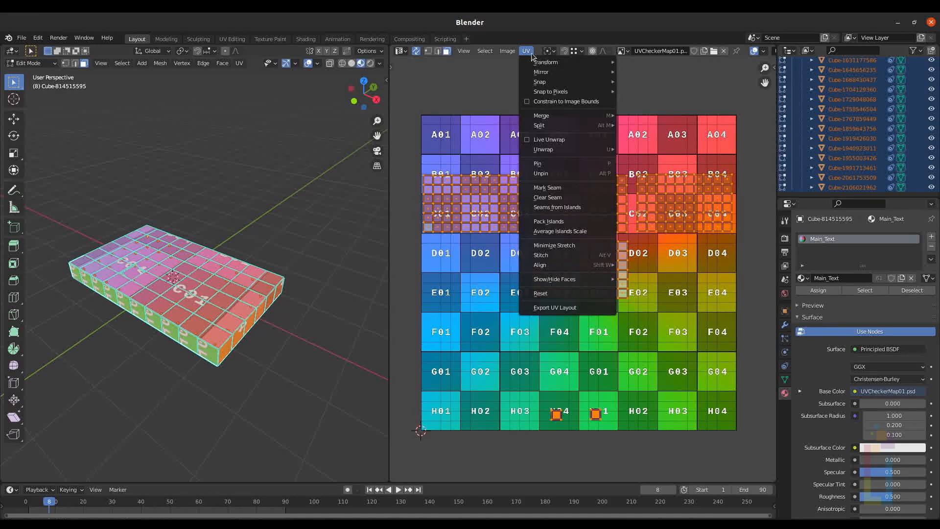
left_click(557, 307)
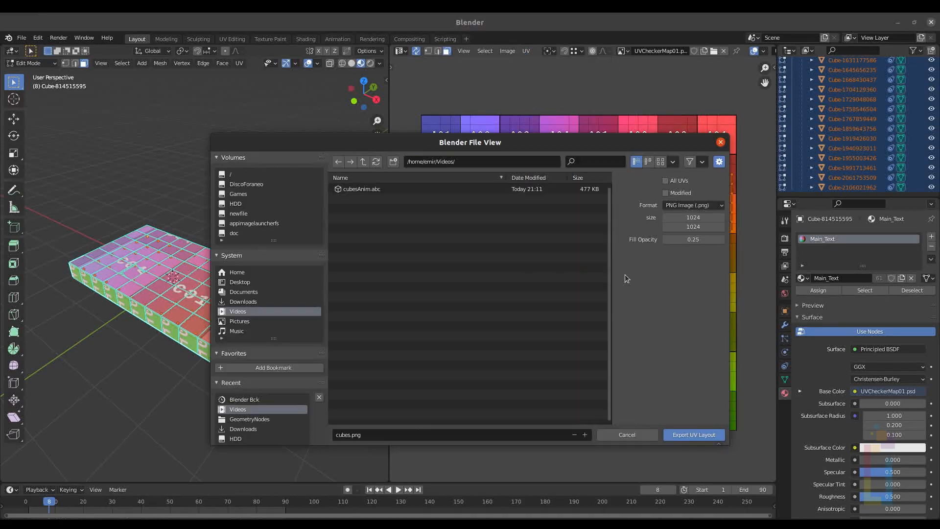
left_click(697, 218)
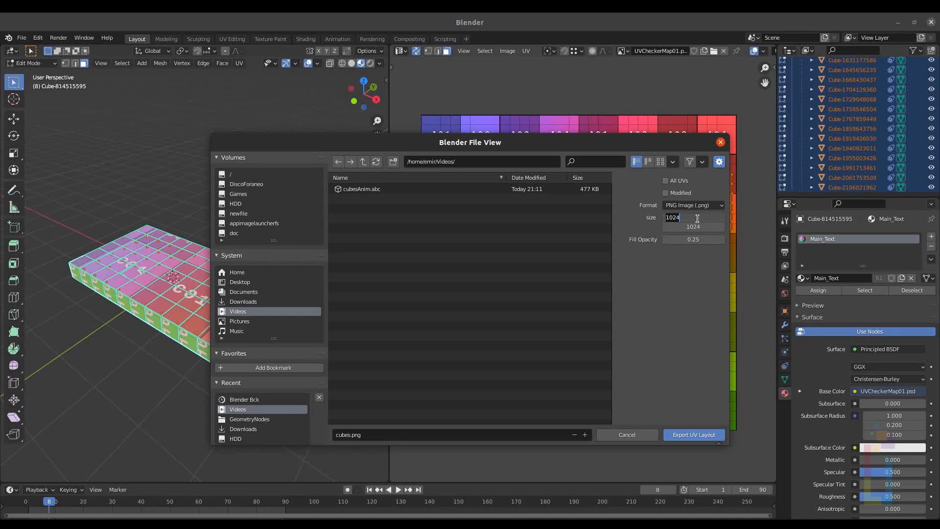
key("Tab")
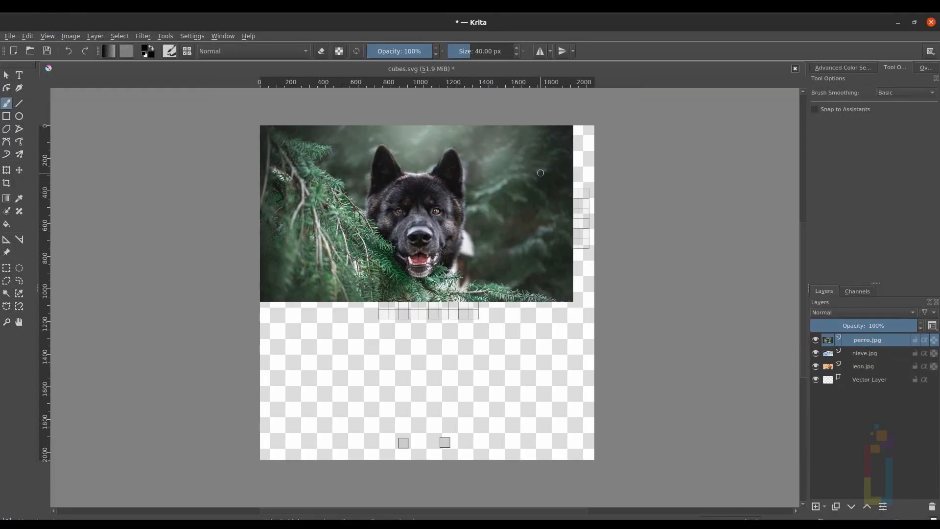
Step: Switch to Krita and hide the perro.jpg, nieve.jpg and leon.jpg layers
left_click(815, 340)
left_click(815, 353)
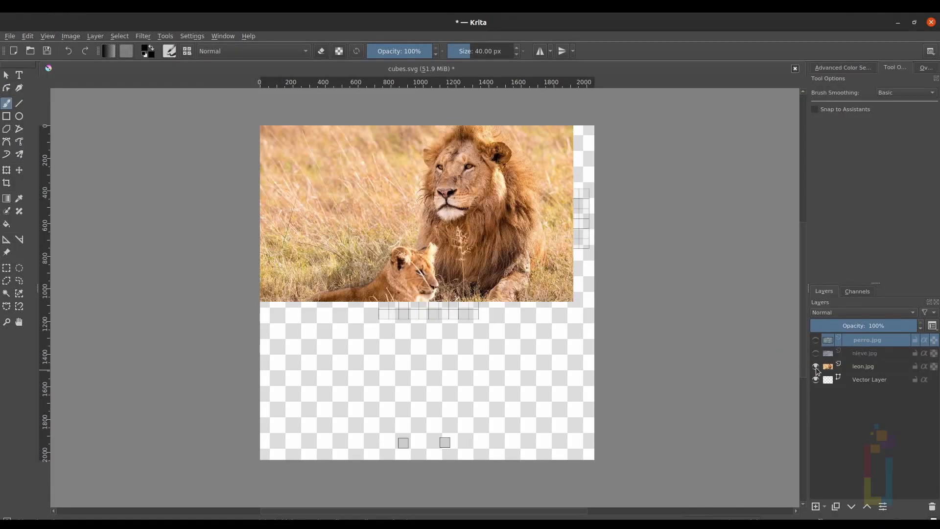
left_click(814, 366)
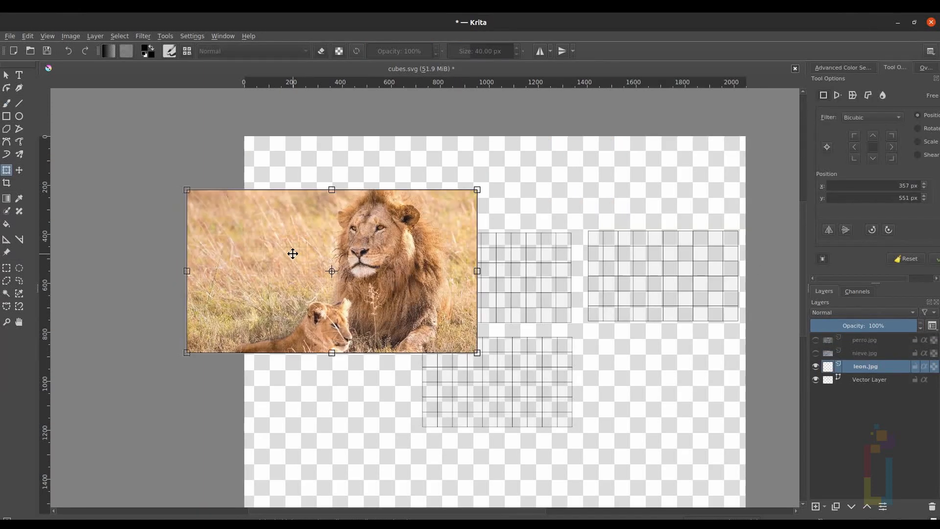
Step: Transform the leon.jpg image to move and scale it over the left face grid
key("1")
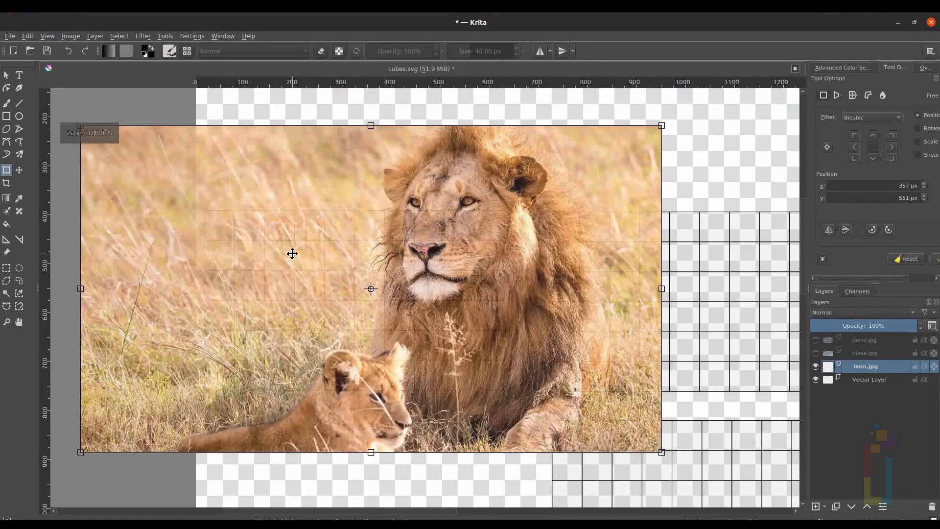
middle_click_drag(293, 253, 307, 243)
left_click_drag(674, 442, 525, 358, "shift")
left_click_drag(371, 265, 372, 301)
left_click_drag(93, 394, 126, 418, "shift")
left_click_drag(110, 152, 188, 196, "shift")
left_click_drag(318, 220, 353, 242)
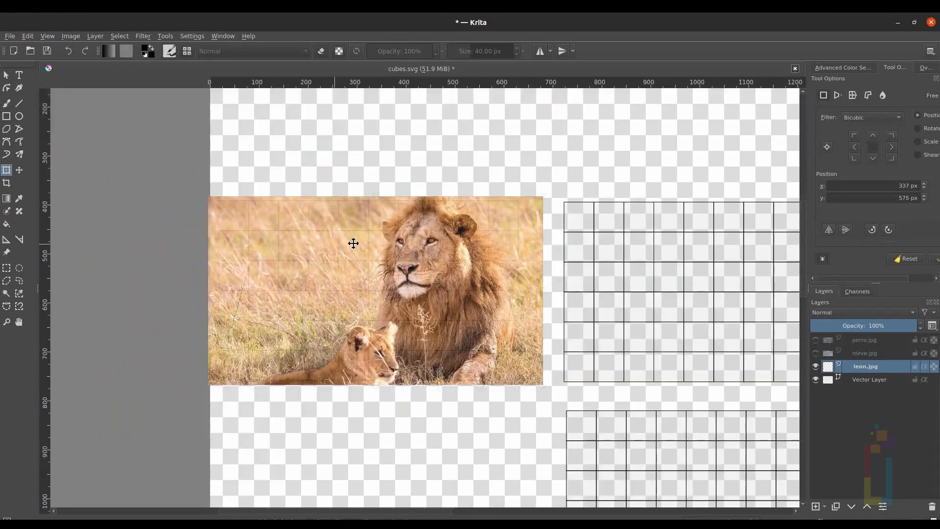
Step: Select and delete the strip of the lion image overflowing past the grid's right edge
left_click_drag(525, 184, 551, 391)
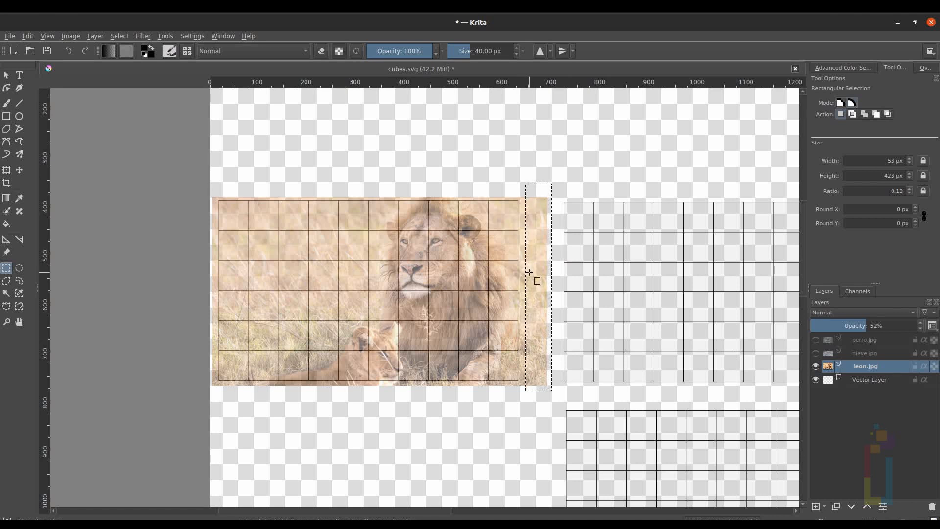
key("Delete")
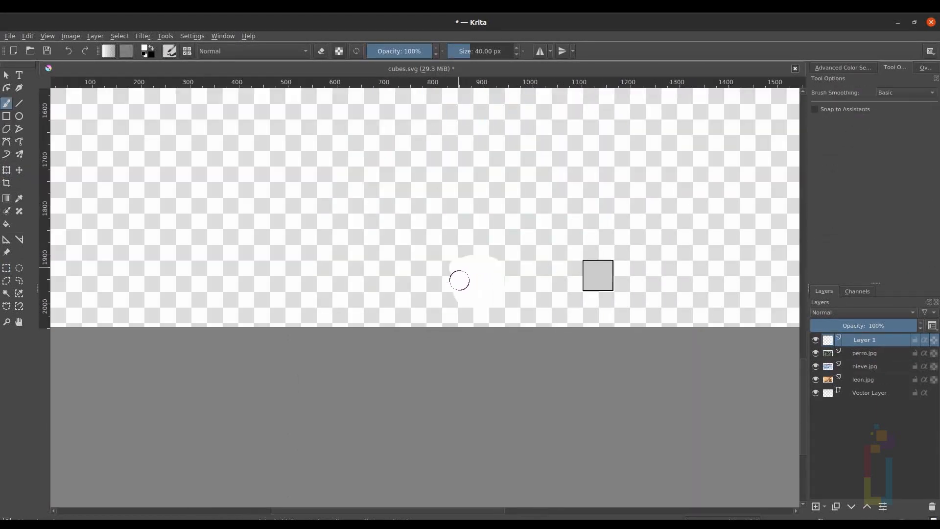
Step: Paint white on Layer 1 over the two stray squares and the right face grid
mouse_move(598, 272)
left_mouse_down()
mouse_move(608, 260)
mouse_move(595, 289)
mouse_move(606, 275)
left_mouse_up()
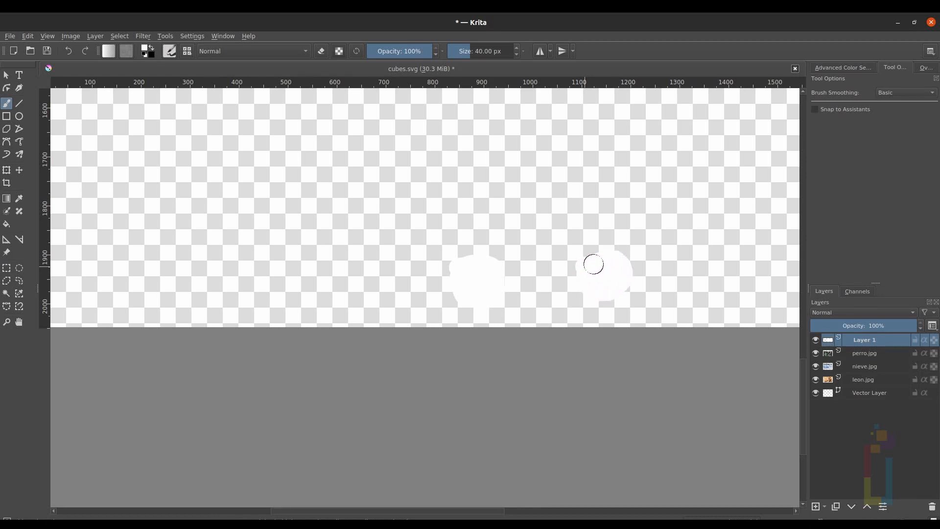
scroll(607, 275, "down", 3, "ctrl")
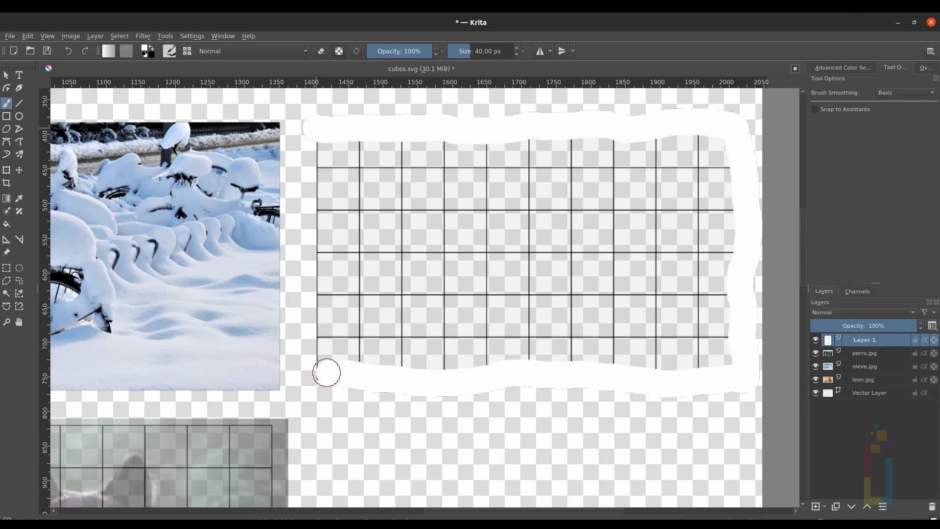
mouse_move(326, 373)
left_mouse_down()
mouse_move(315, 260)
mouse_move(516, 331)
mouse_move(621, 298)
left_mouse_up()
scroll(502, 182, "down", 5, "ctrl")
left_click_drag(501, 182, 496, 183)
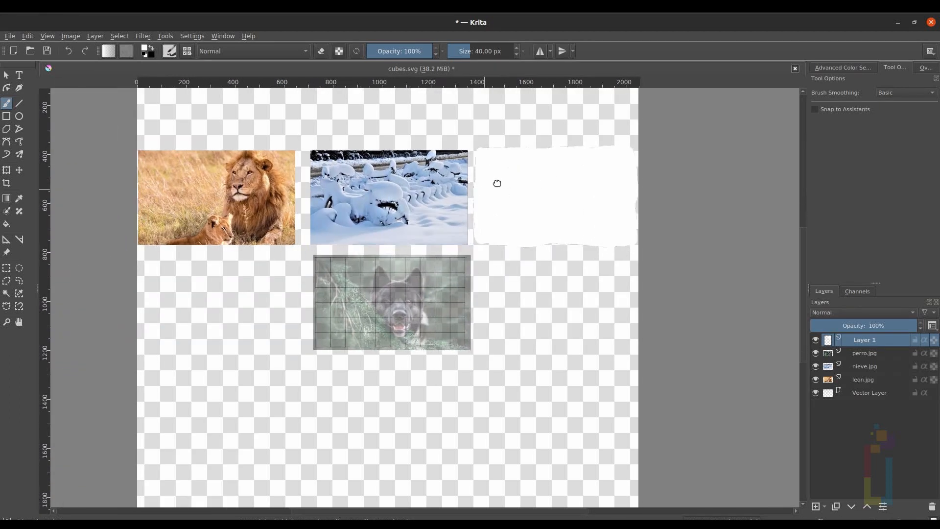
Step: Select the perro.jpg layer and set its opacity to 100%
left_click(868, 354)
left_click_drag(861, 324, 917, 325)
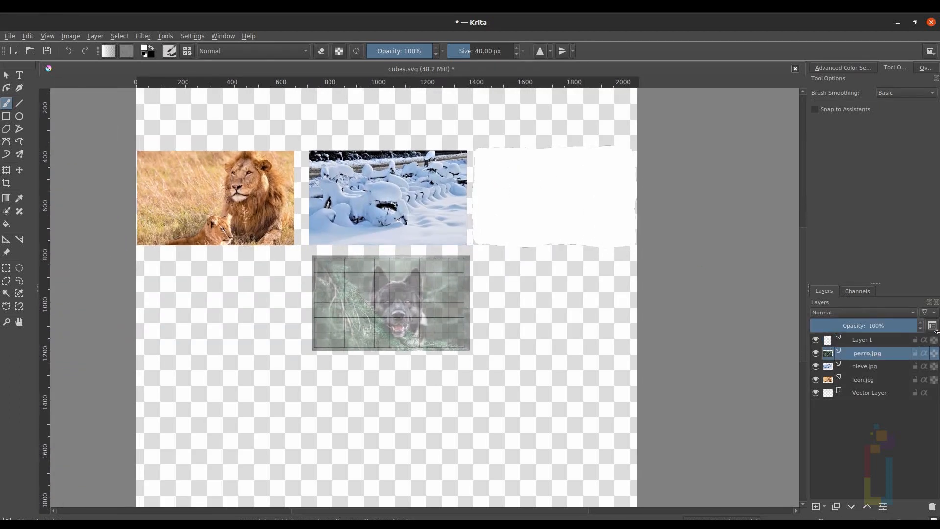
scroll(453, 187, "down", 1, "ctrl")
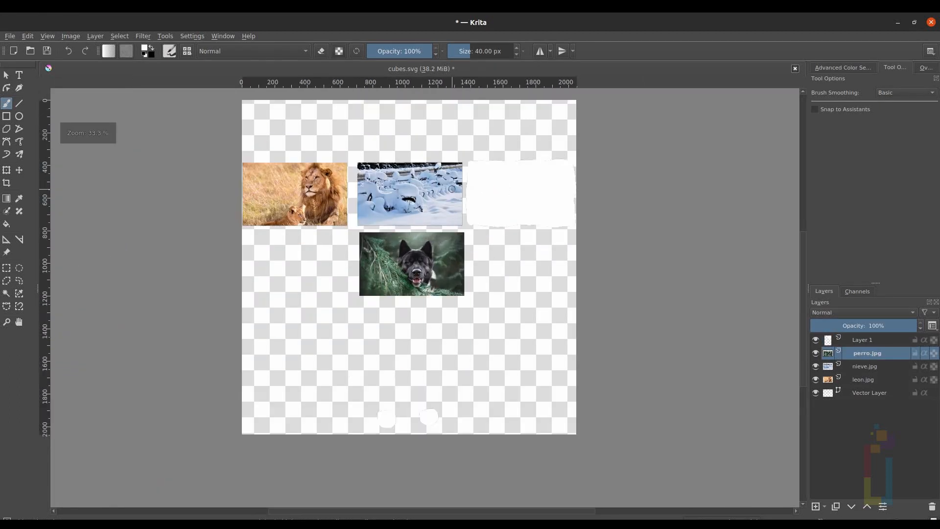
middle_click_drag(452, 189, 438, 214)
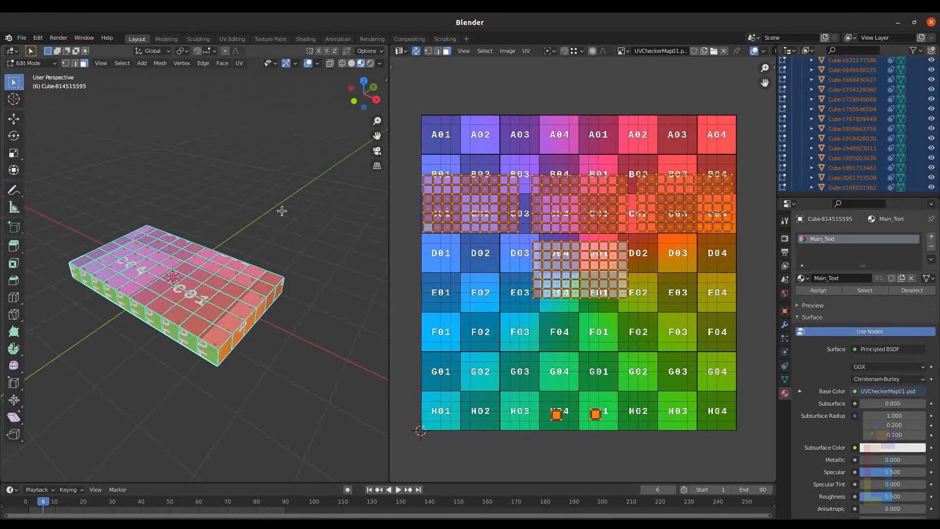
Step: Leave Edit Mode and switch the editor back to the Shader Editor
key("Tab")
left_click(400, 50)
left_click(448, 147)
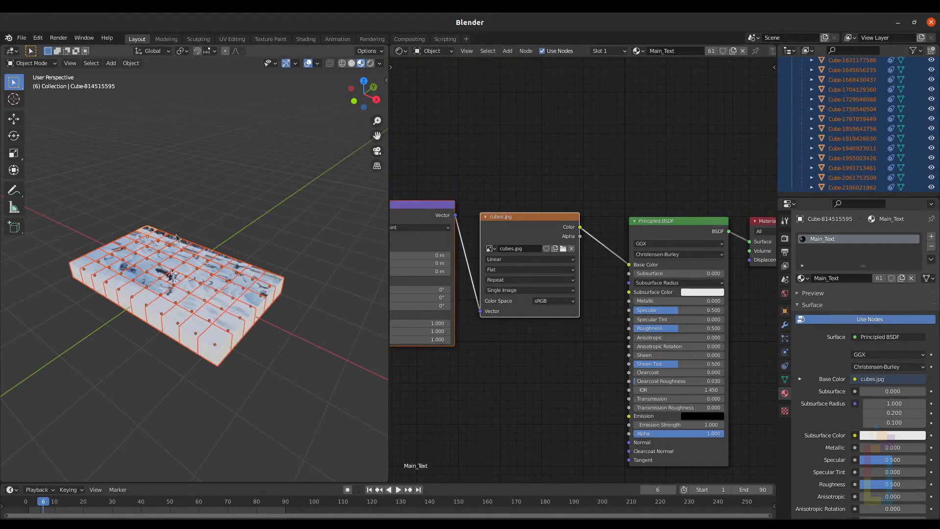
Step: Preview the textured cube through the camera at frame 75
key("KP_1")
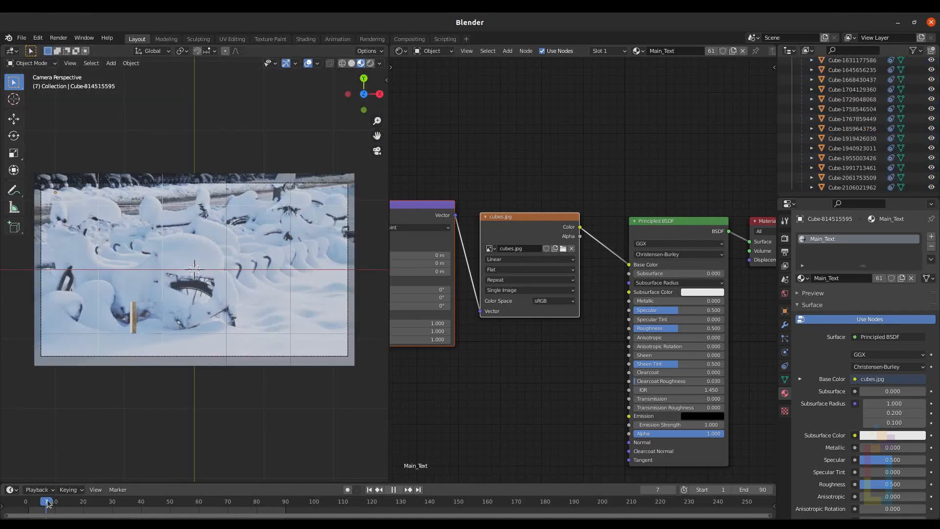
left_click_drag(47, 502, 184, 517)
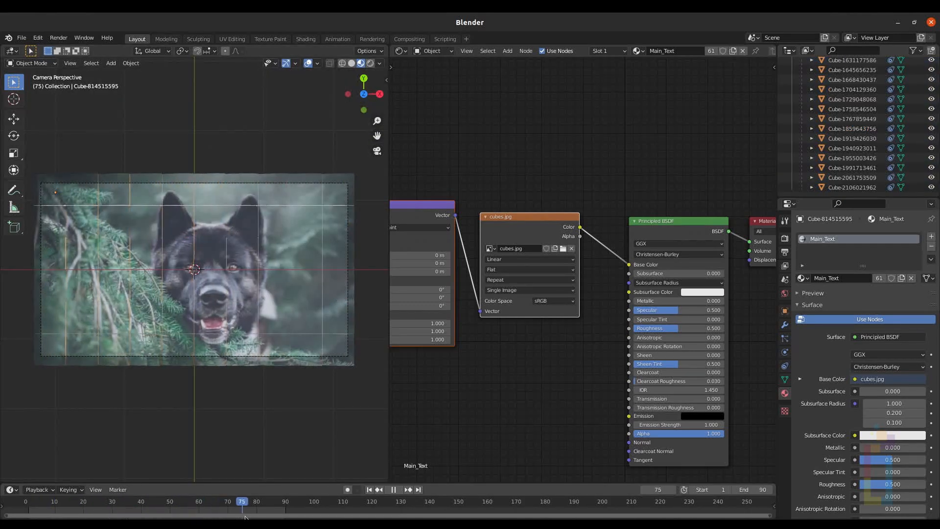